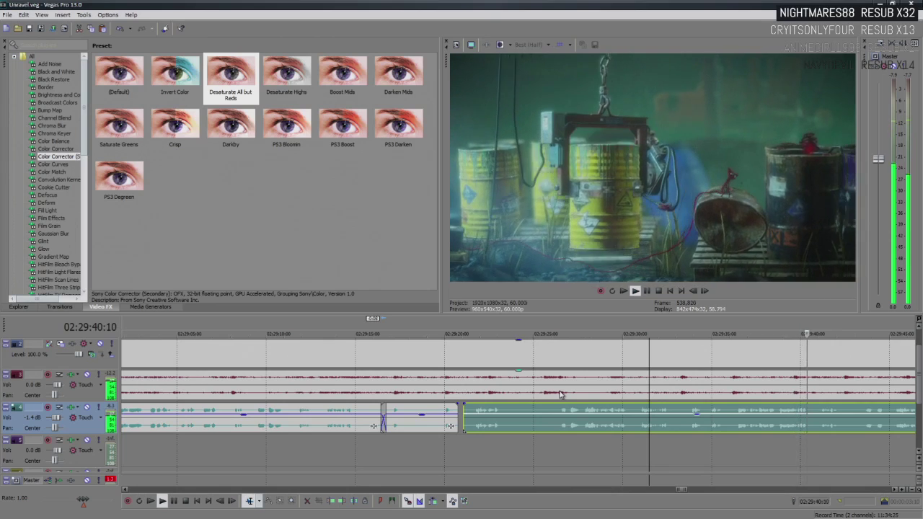
Play and review the project's video and commentary audio from about 02:29:40 to 02:34:17
click(681, 425)
scroll(680, 426, down, 3)
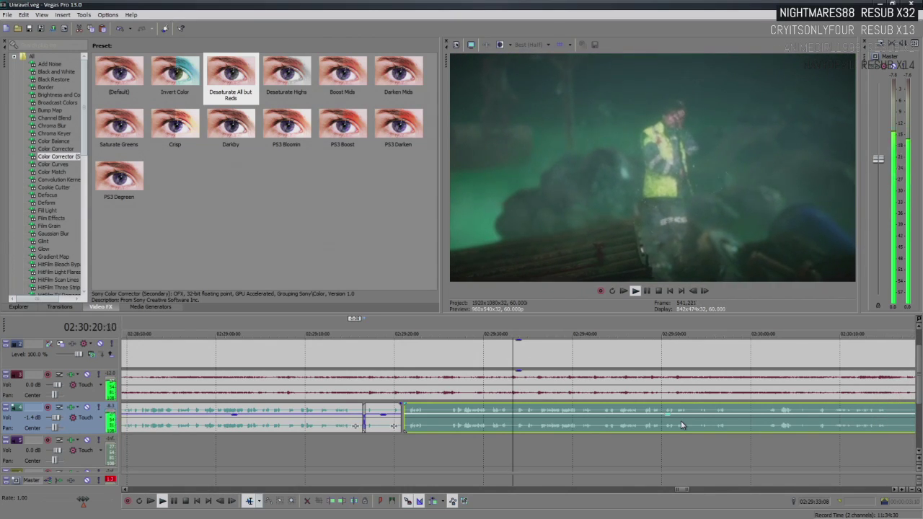
scroll(681, 420, down, 3)
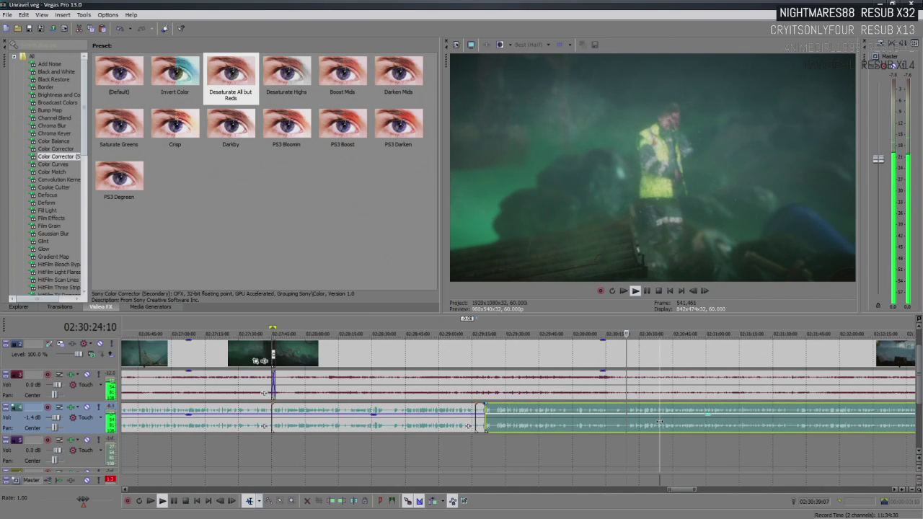
scroll(659, 420, up, 5)
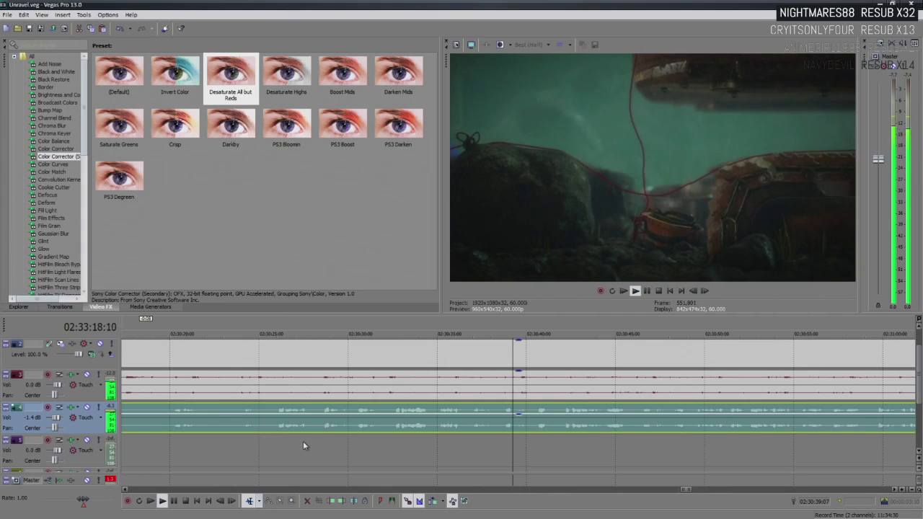
scroll(434, 441, down, 3)
scroll(658, 430, down, 1)
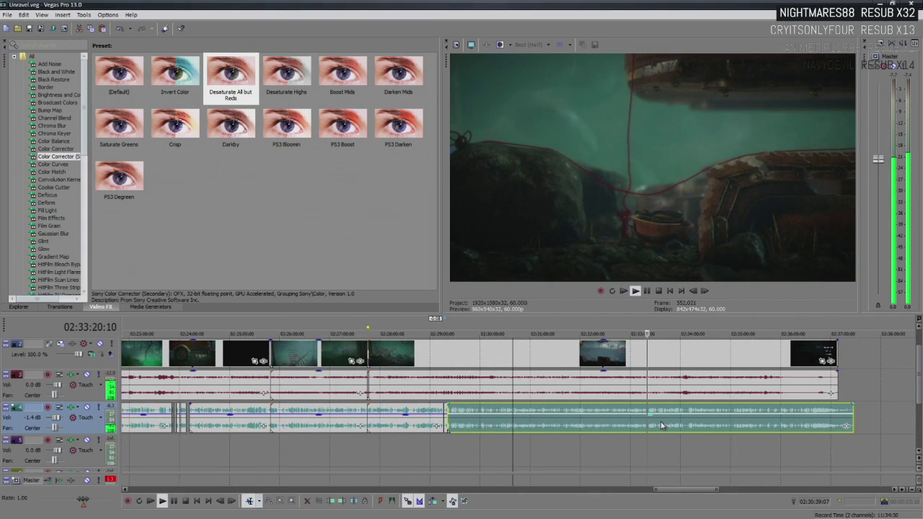
scroll(661, 425, down, 4)
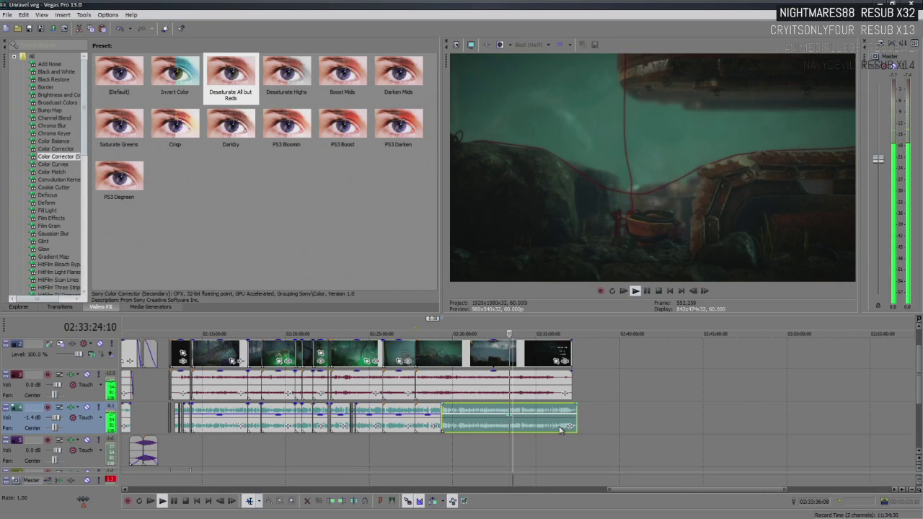
scroll(561, 430, up, 6)
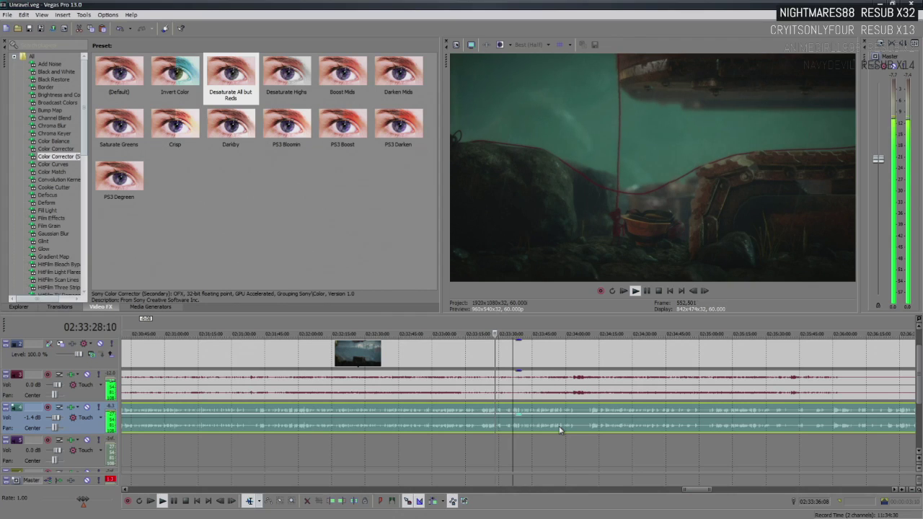
scroll(561, 430, up, 3)
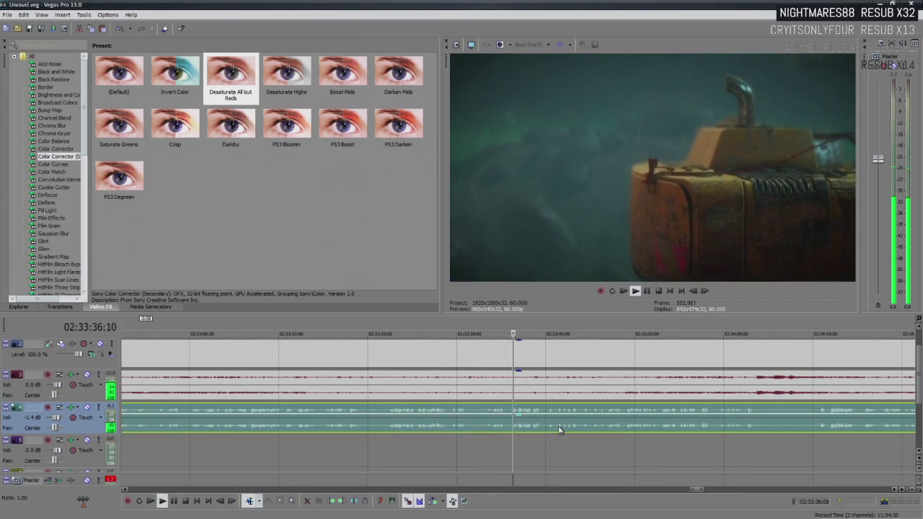
key(Return)
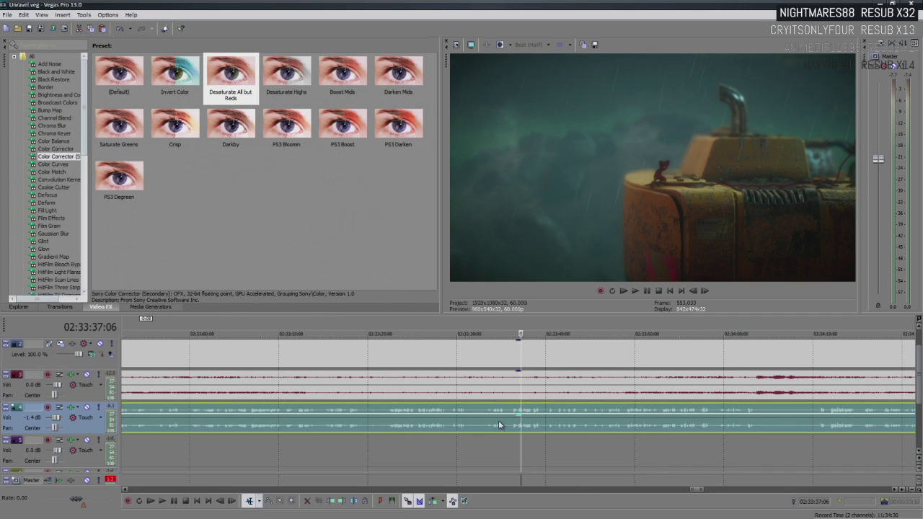
key(space)
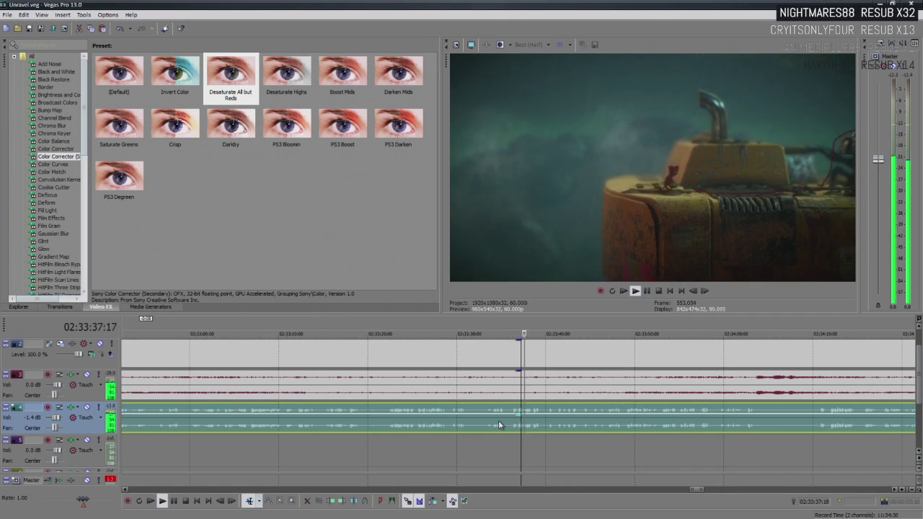
scroll(533, 424, down, 2)
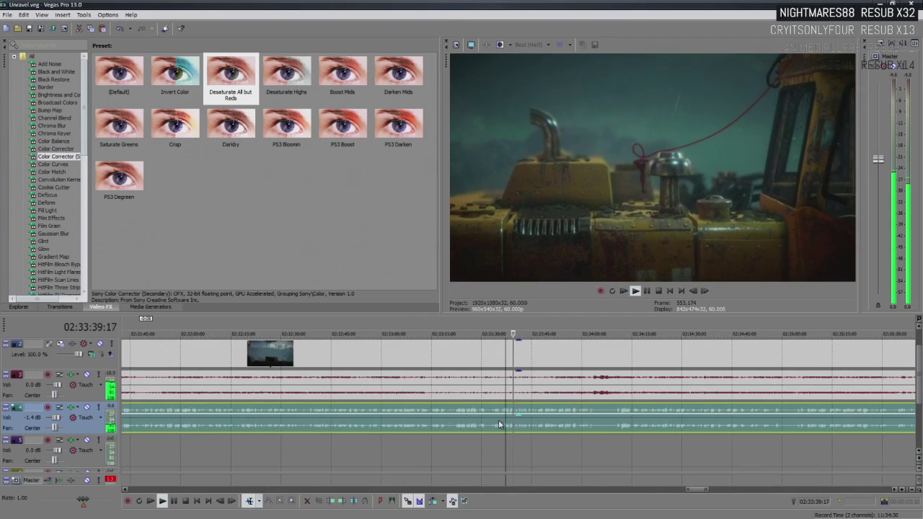
scroll(561, 427, up, 2)
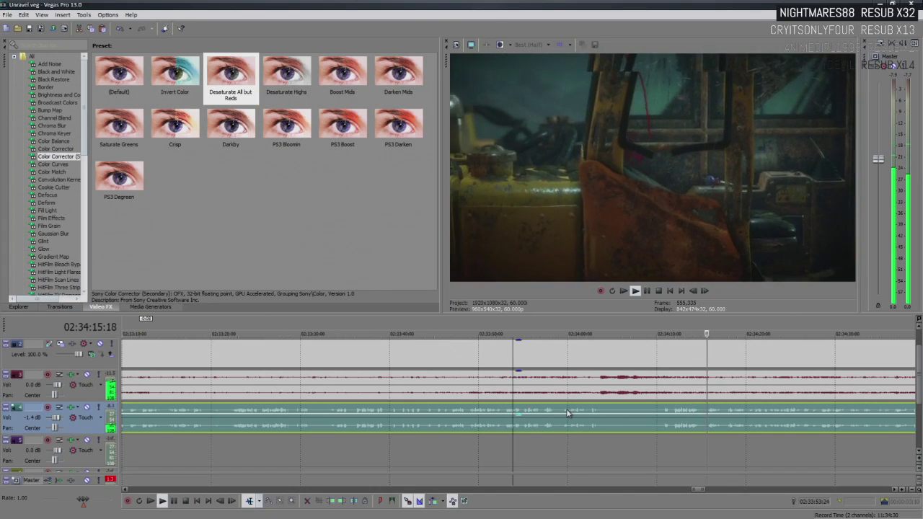
key(Return)
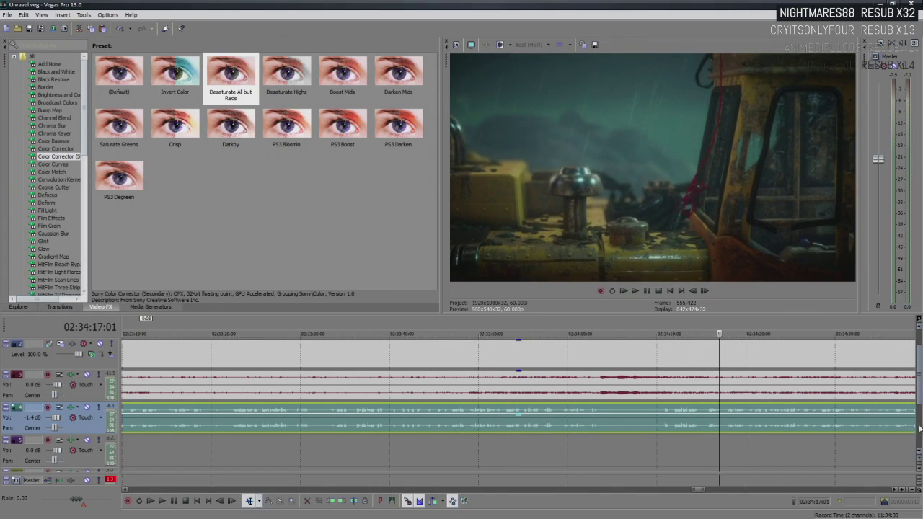
Insert a Titles & Text event on the empty uppermost video track at 02:34:01:28
scroll(920, 383, up, 1)
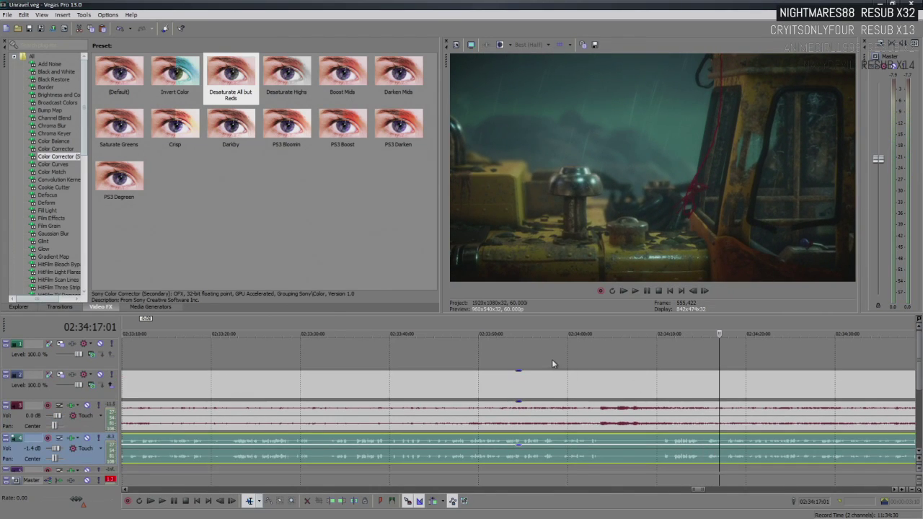
click(552, 360)
key(space)
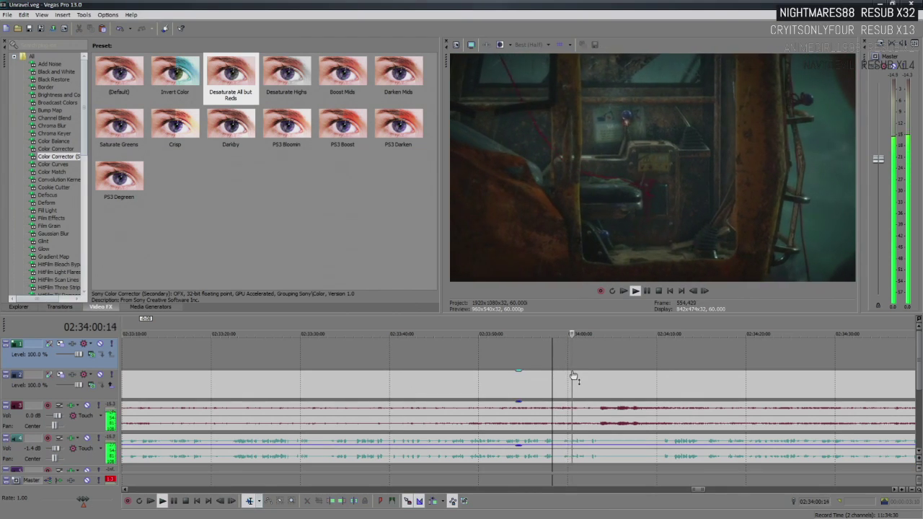
key(Return)
scroll(574, 375, up, 5)
right_click(568, 353)
click(599, 332)
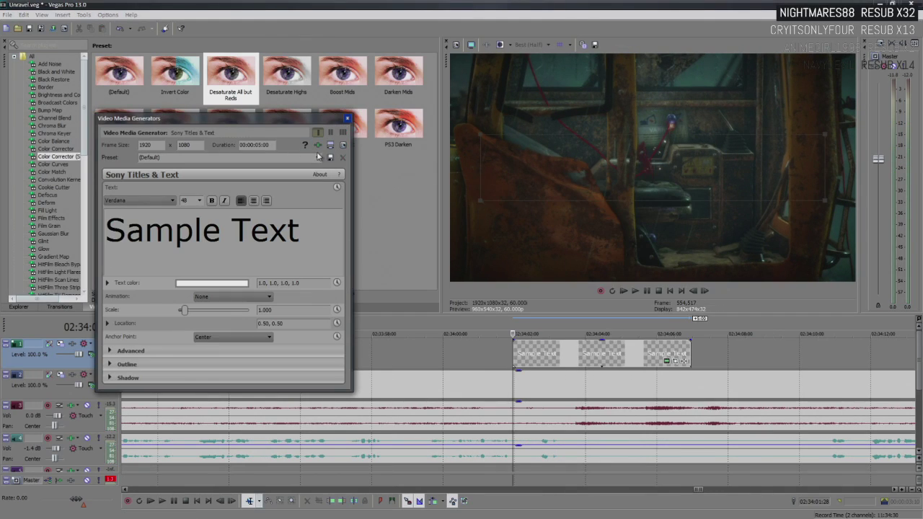
Apply the MoretoCome preset, set the title text to "Actually they were squitos", scale 0.563, and location 0.89, 0.03
click(319, 156)
click(216, 332)
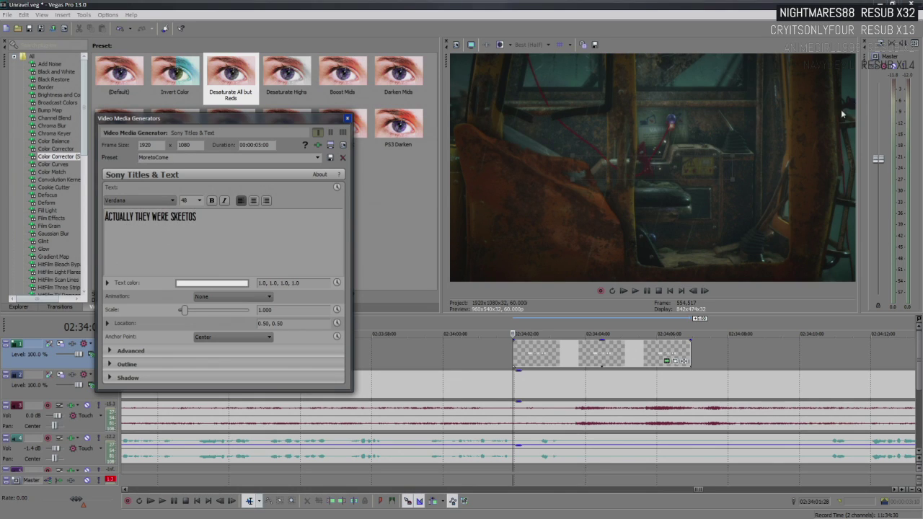
scroll(722, 175, down, 5)
drag(669, 175, 820, 282)
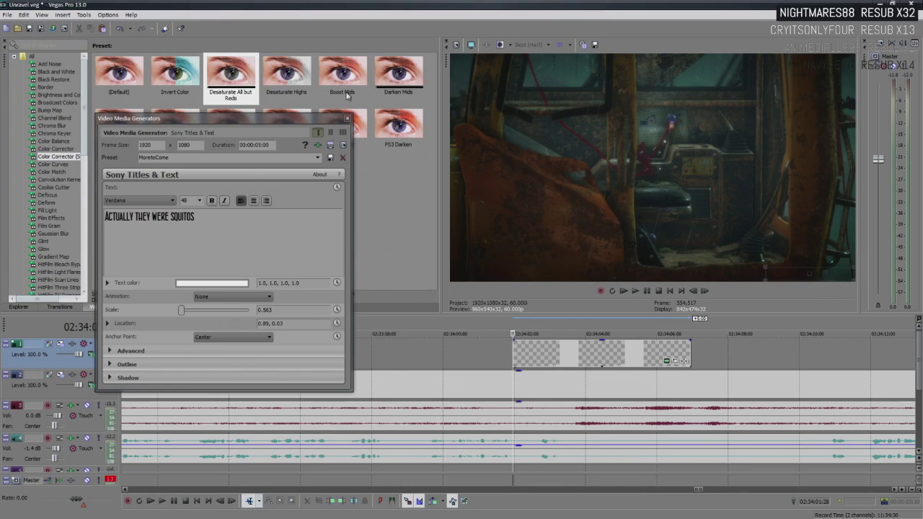
click(347, 119)
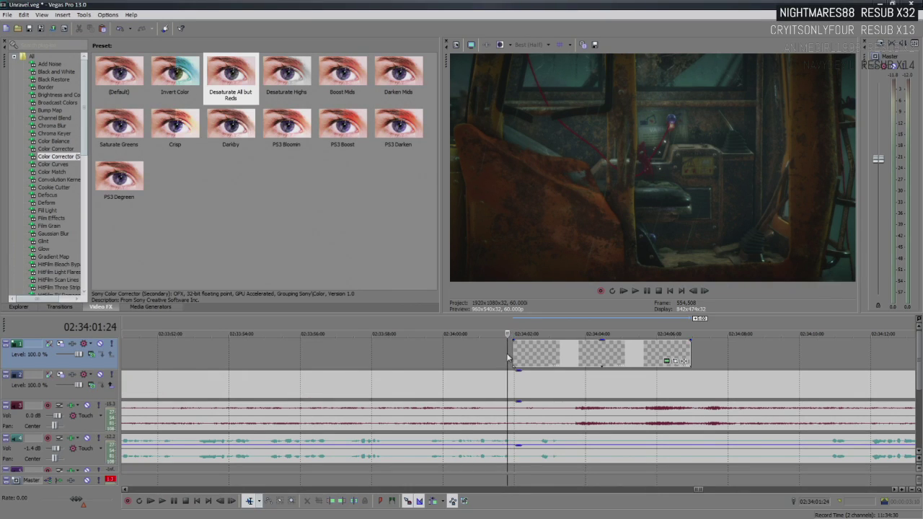
Play back the title over the footage and check its settings and its placement in the frame
key(space)
key(space)
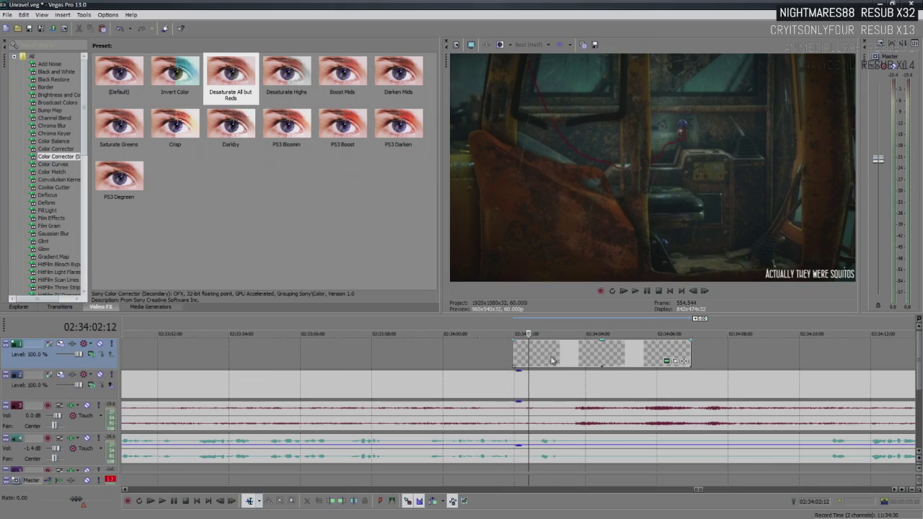
click(667, 364)
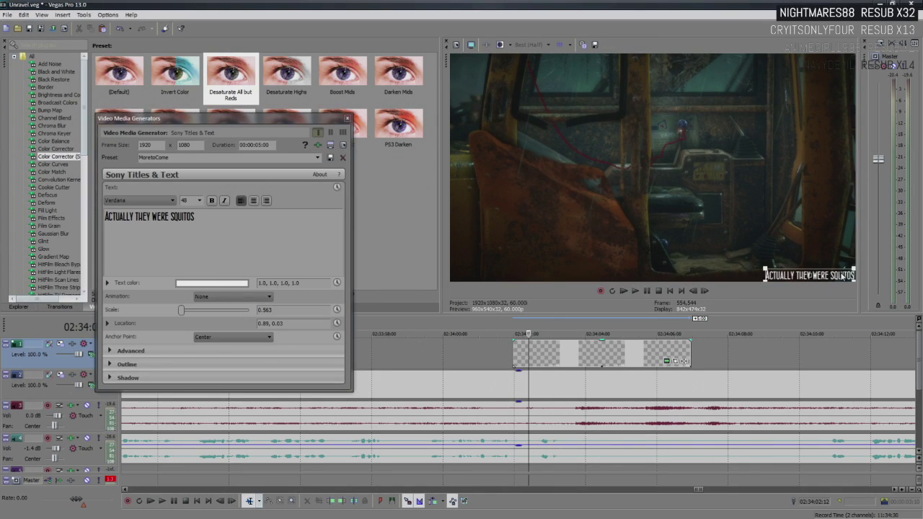
click(347, 119)
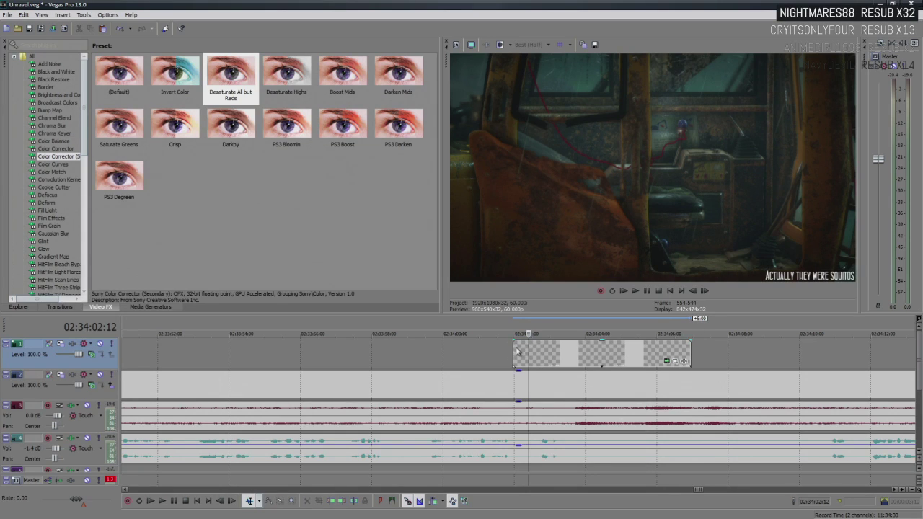
click(438, 356)
key(space)
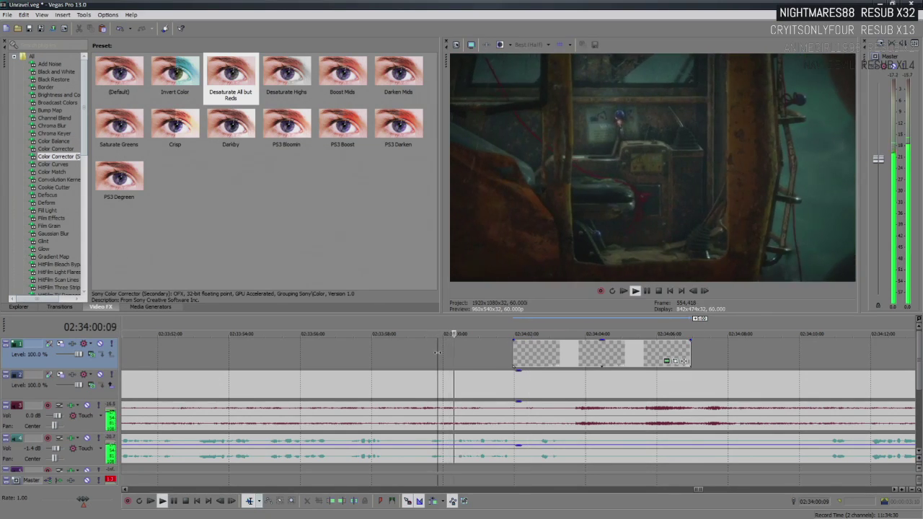
key(Return)
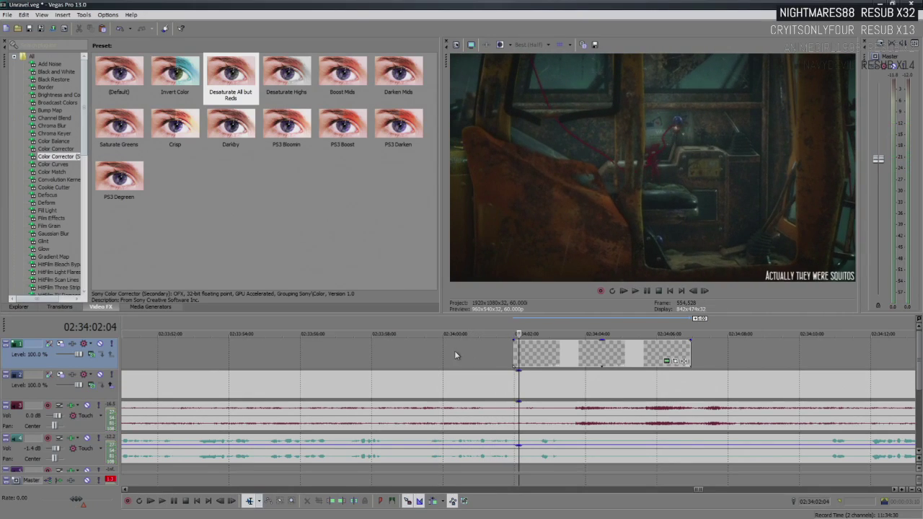
Add a fade-in and a fade-out of just under two seconds each to the title event and preview them
drag(514, 341, 570, 342)
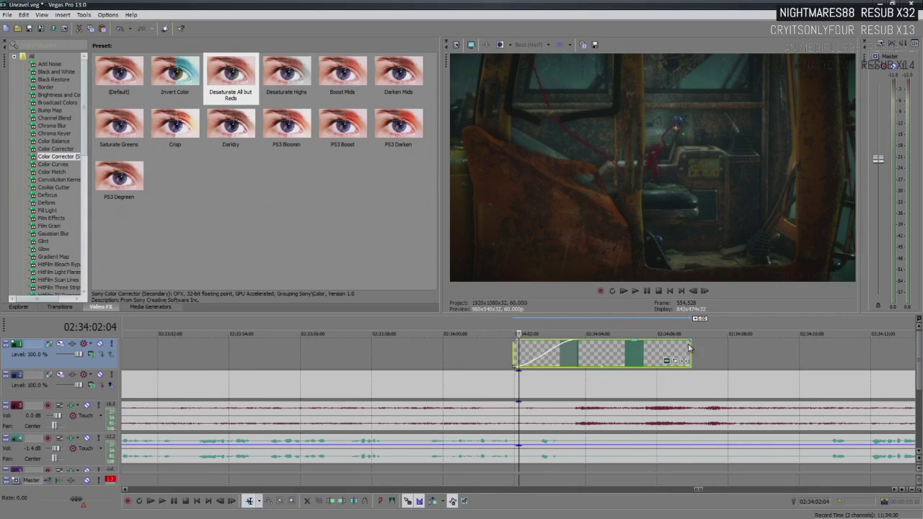
drag(691, 338, 635, 339)
click(444, 344)
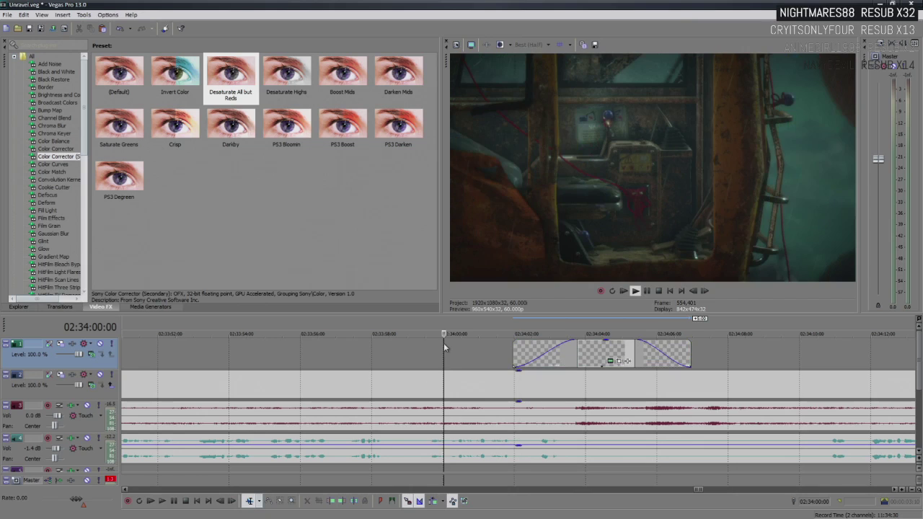
key(space)
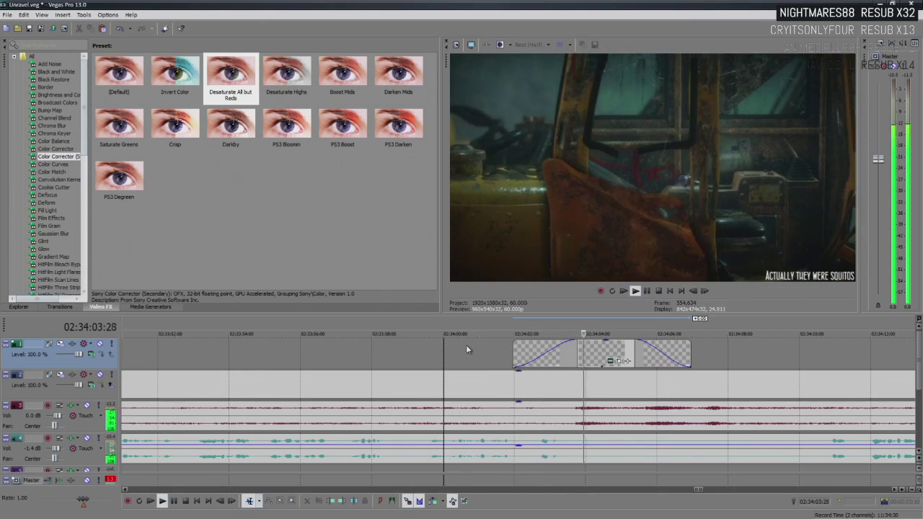
key(space)
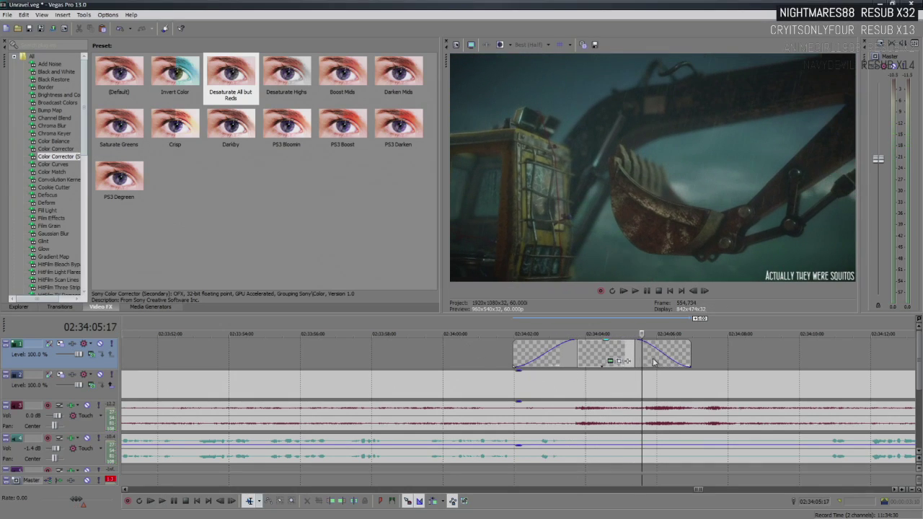
Trim the title event's end back to about 02:34:04:04 and play it back
drag(691, 359, 636, 360)
mouse_move(576, 353)
mouse_down()
mouse_move(551, 358)
mouse_move(612, 355)
mouse_move(585, 352)
mouse_up()
click(470, 353)
key(space)
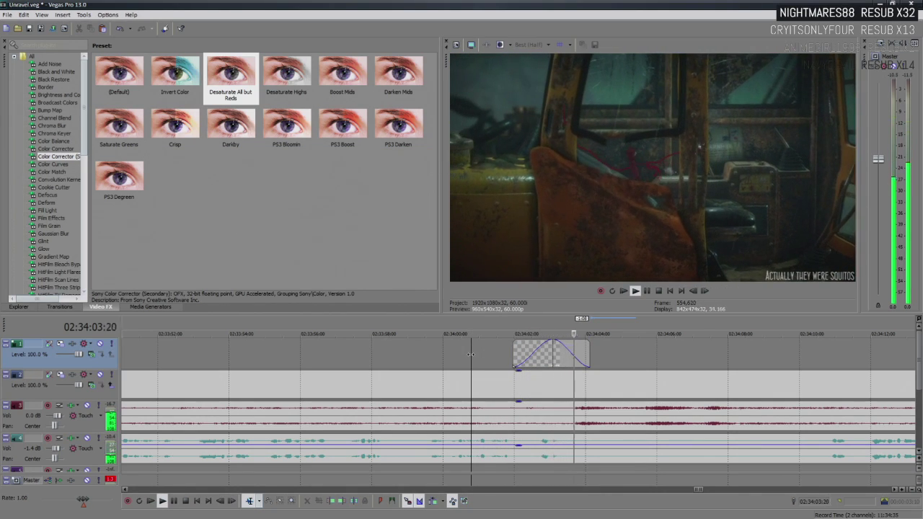
key(Return)
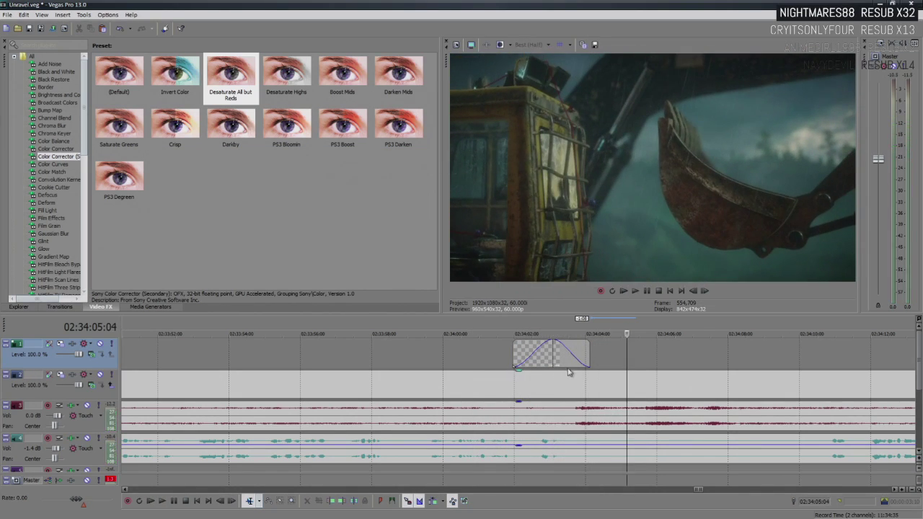
Extend the title event's end by 19 frames and preview the result
drag(588, 350, 613, 350)
click(495, 354)
key(space)
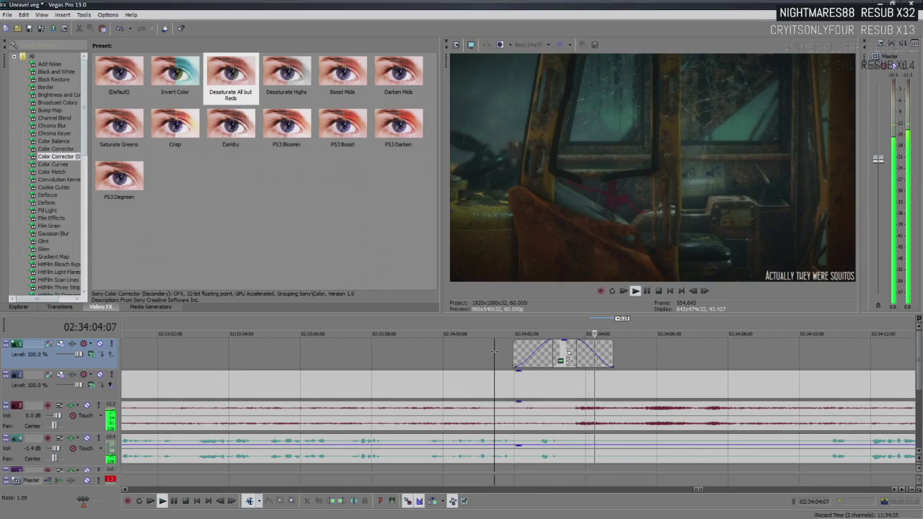
key(Return)
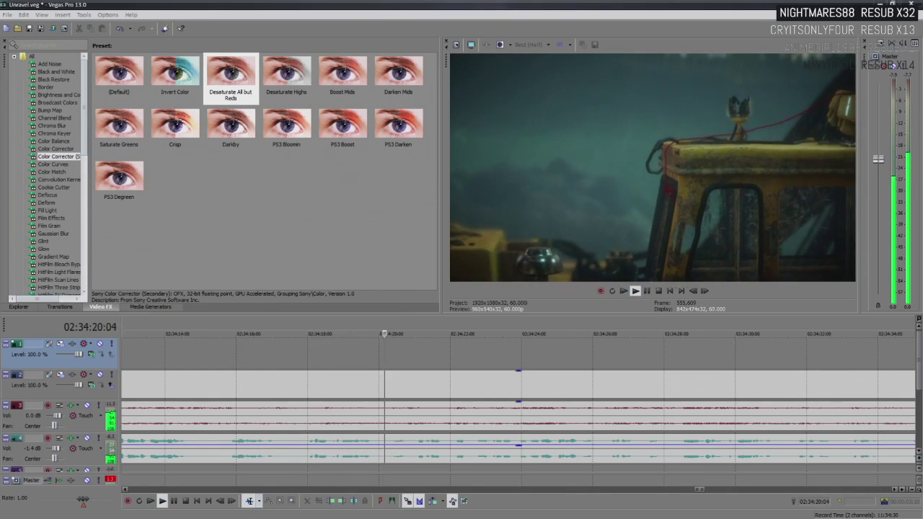
Review the footage after the title up to about 02:35:06 and place the cursor at 02:34:31:04
scroll(511, 392, down, 5)
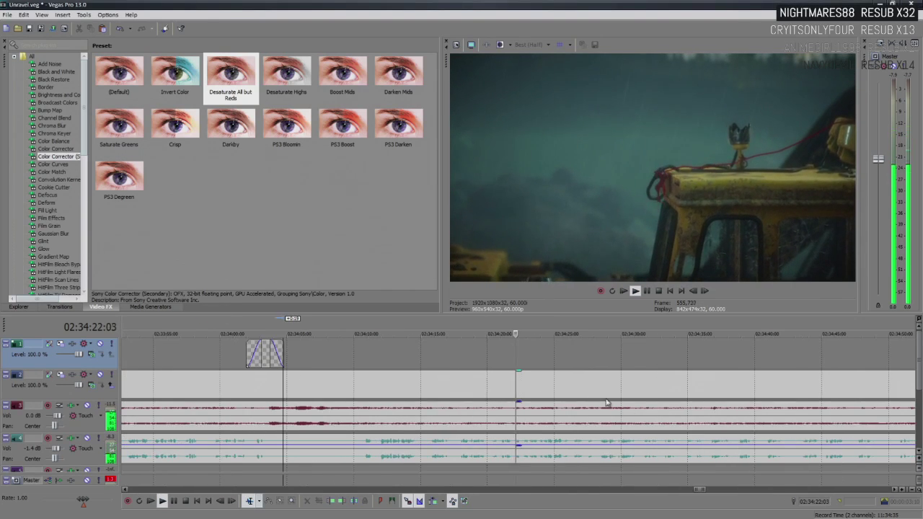
click(577, 390)
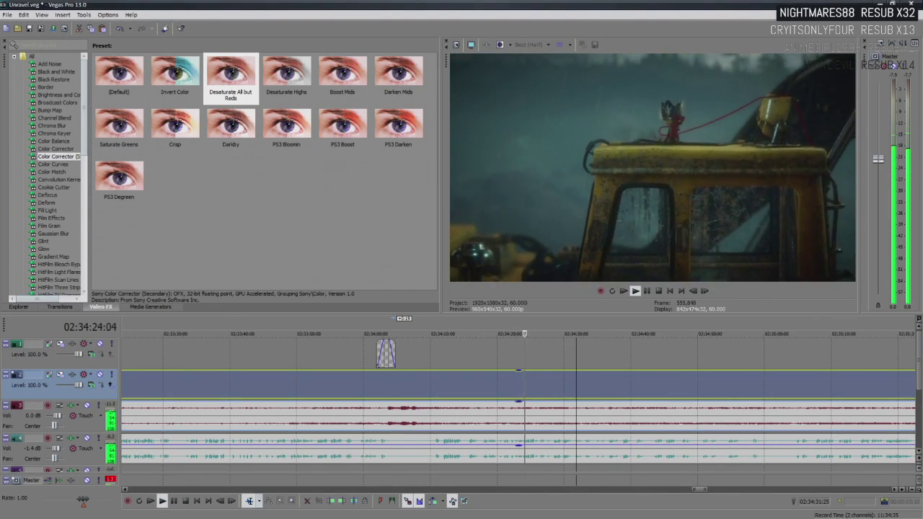
scroll(519, 399, down, 1)
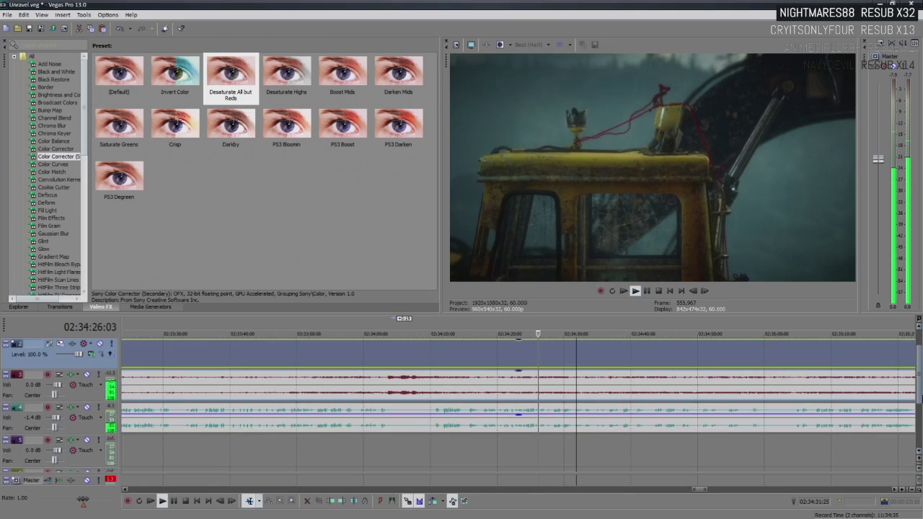
click(571, 352)
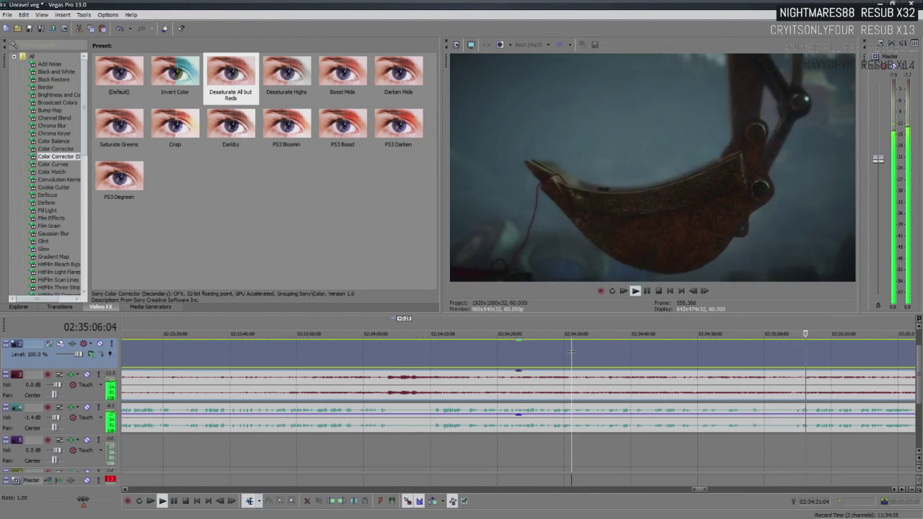
Split the commentary event at 02:35:32:09 and trim about 12 seconds off the start of its second part
scroll(614, 383, down, 4)
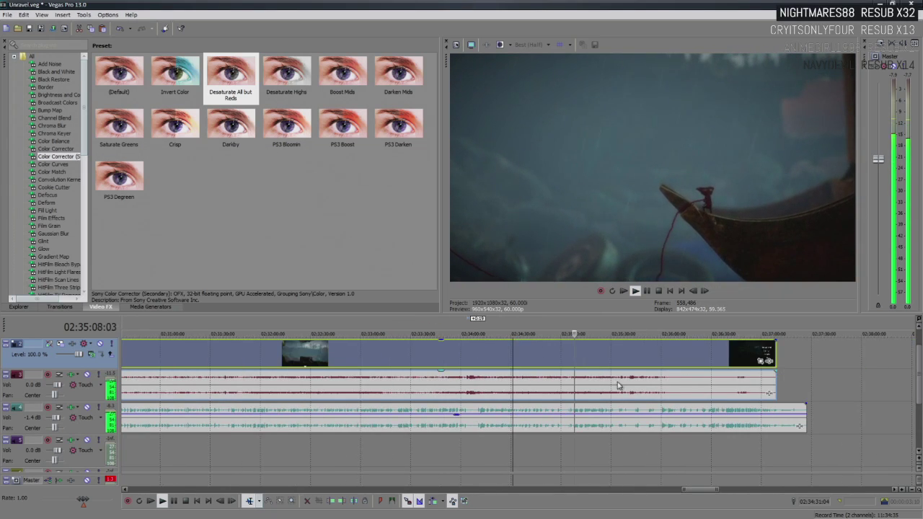
click(606, 424)
scroll(605, 422, up, 4)
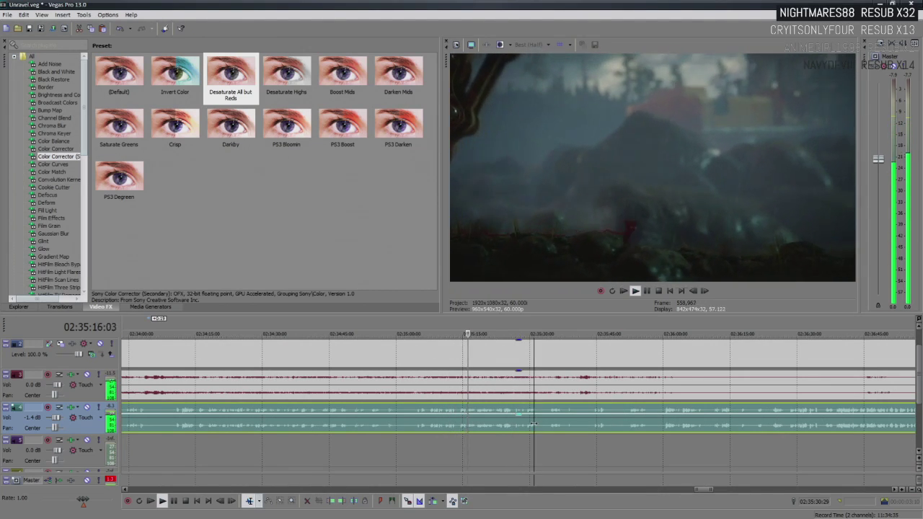
scroll(534, 426, up, 3)
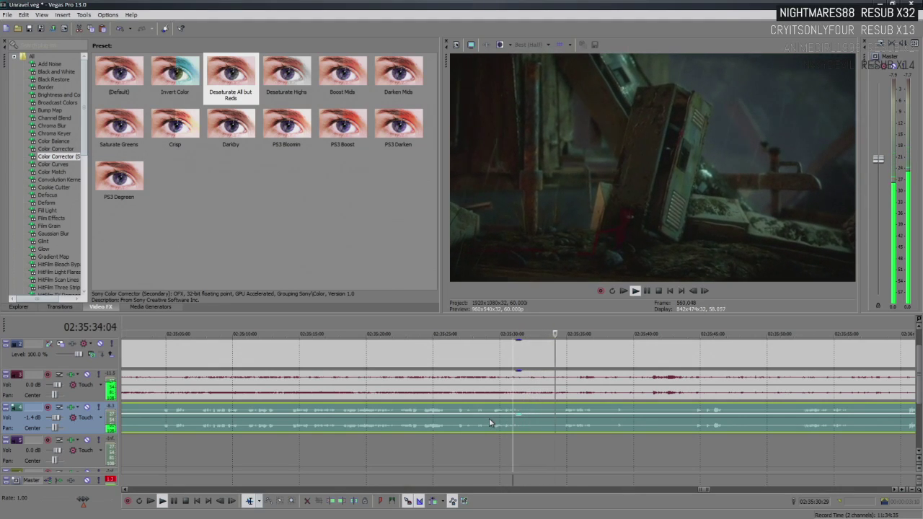
key(Return)
click(530, 425)
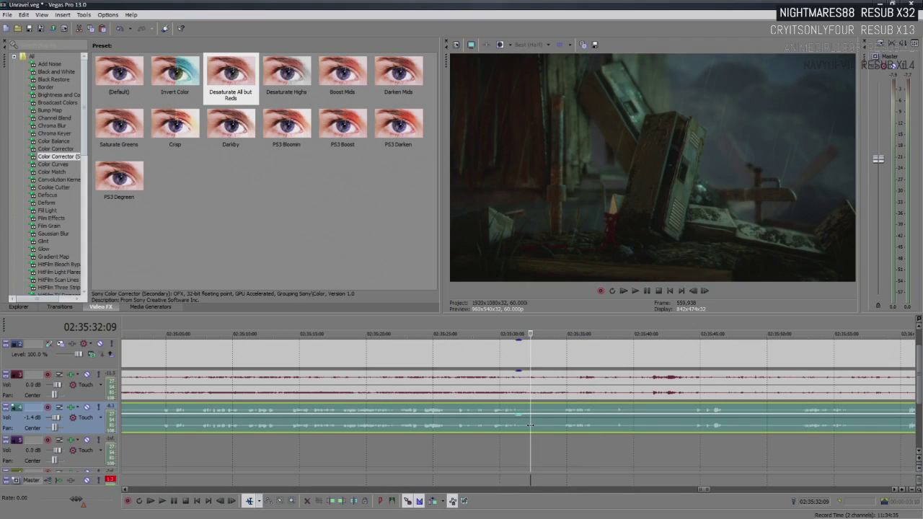
key(s)
drag(533, 414, 681, 422)
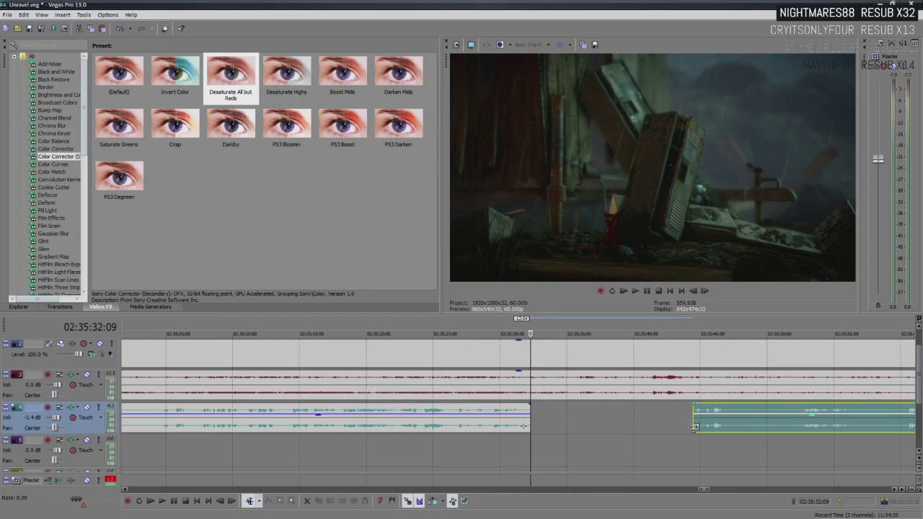
Cut about seven more seconds from the start of the commentary part beginning at 02:35:44:13
scroll(694, 427, down, 4)
click(554, 424)
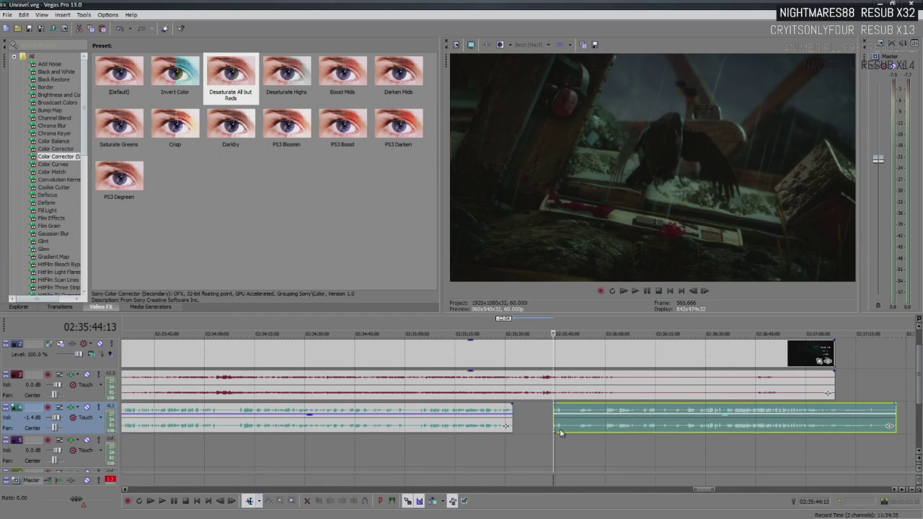
drag(553, 424, 568, 426)
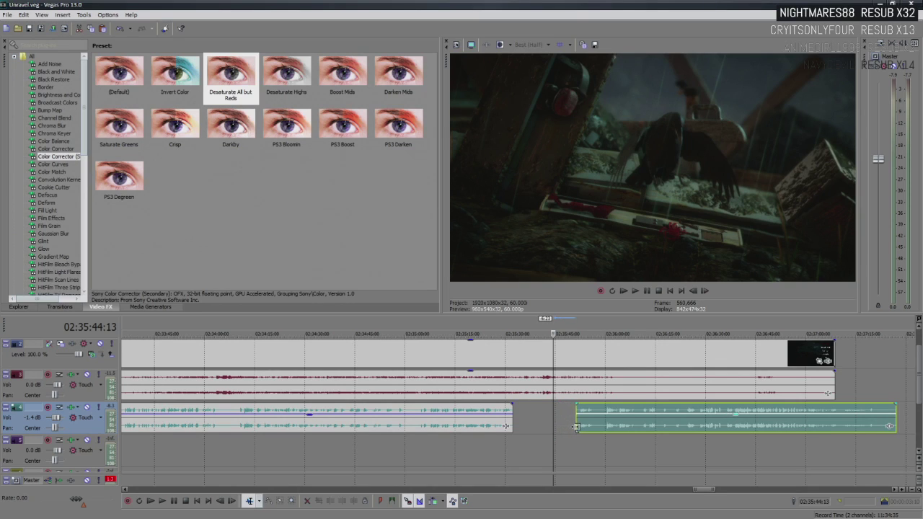
Trim the start of the long separate gameplay clip after the main edit to about 03:06:09
scroll(778, 416, down, 1)
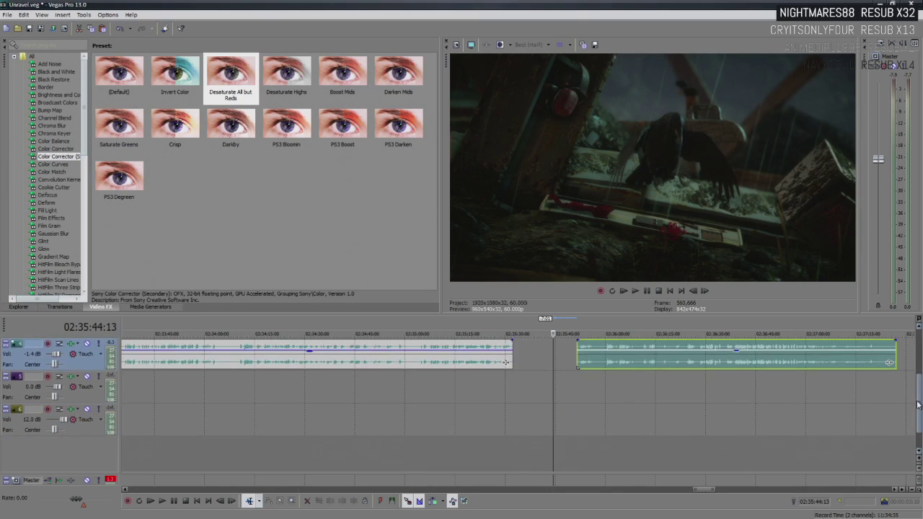
scroll(779, 417, up, 1)
scroll(779, 417, down, 6)
scroll(779, 417, down, 2)
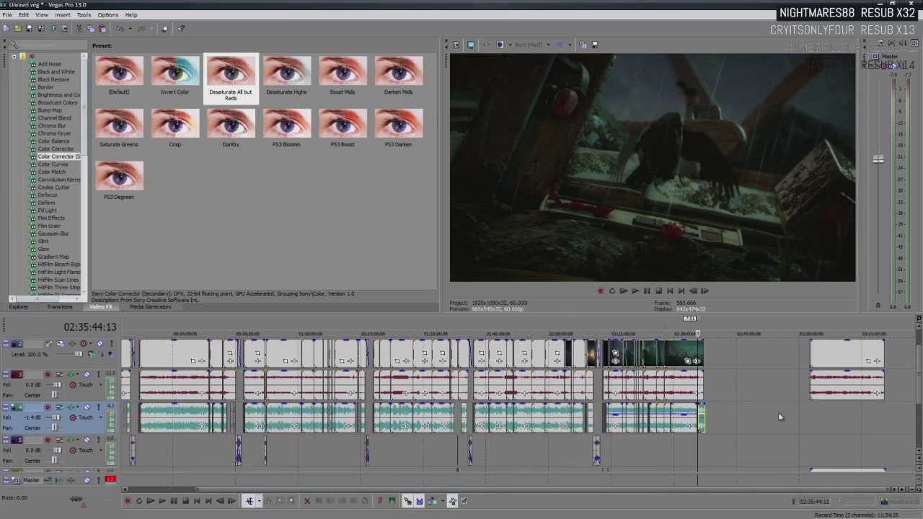
click(840, 353)
scroll(841, 353, up, 2)
scroll(700, 365, up, 3)
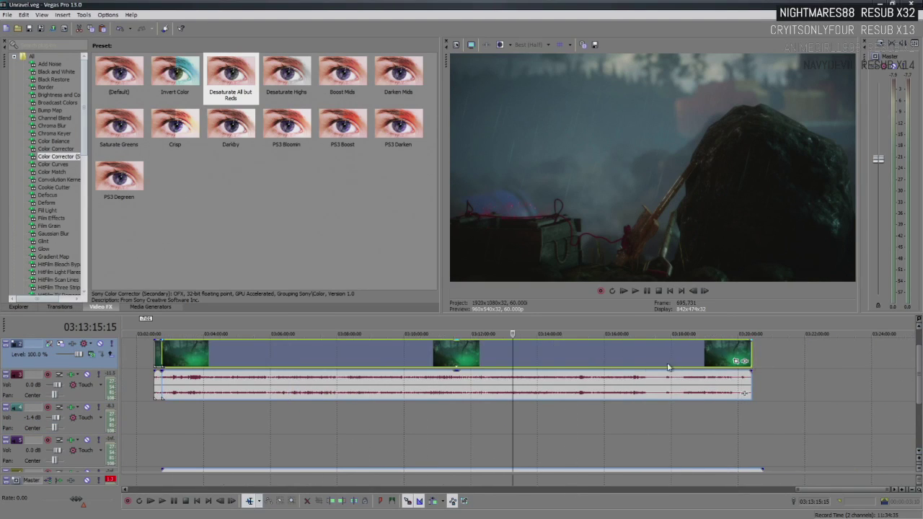
click(353, 355)
drag(160, 354, 277, 354)
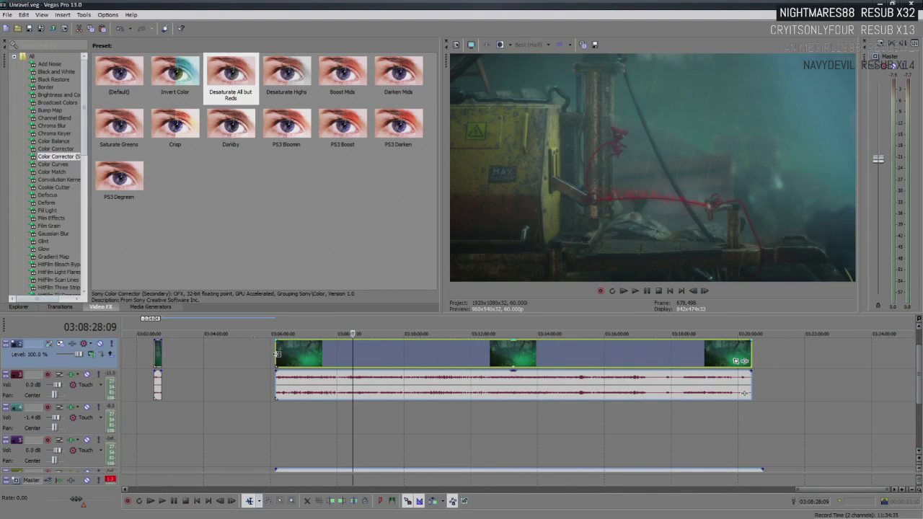
Delete the short leftover gameplay event with its audio at 03:02:31:07
click(153, 353)
scroll(218, 355, up, 3)
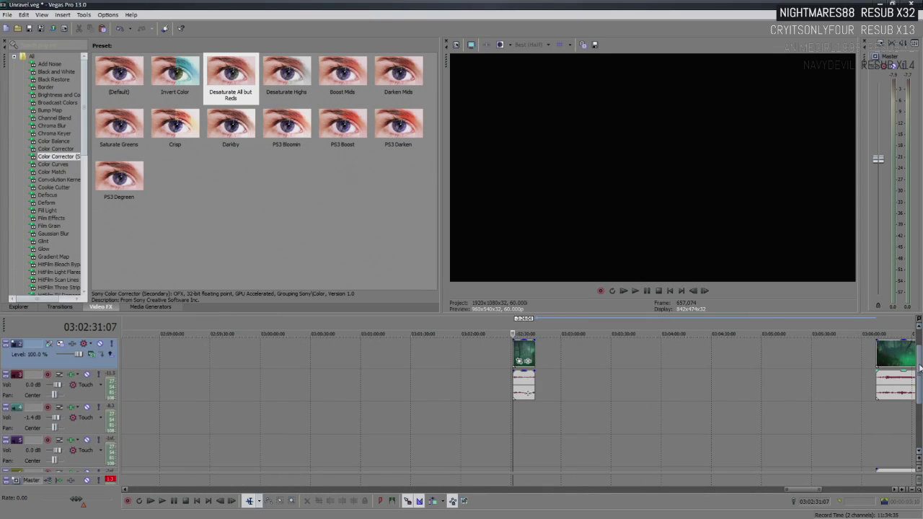
click(523, 388)
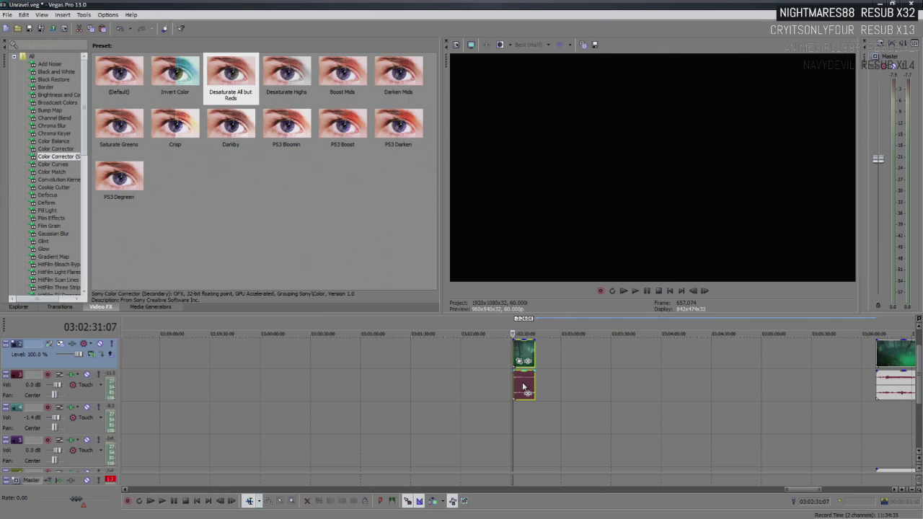
key(Delete)
Trim the separate gameplay clip's start further to about 03:16:35 and play it from there
scroll(663, 355, down, 2)
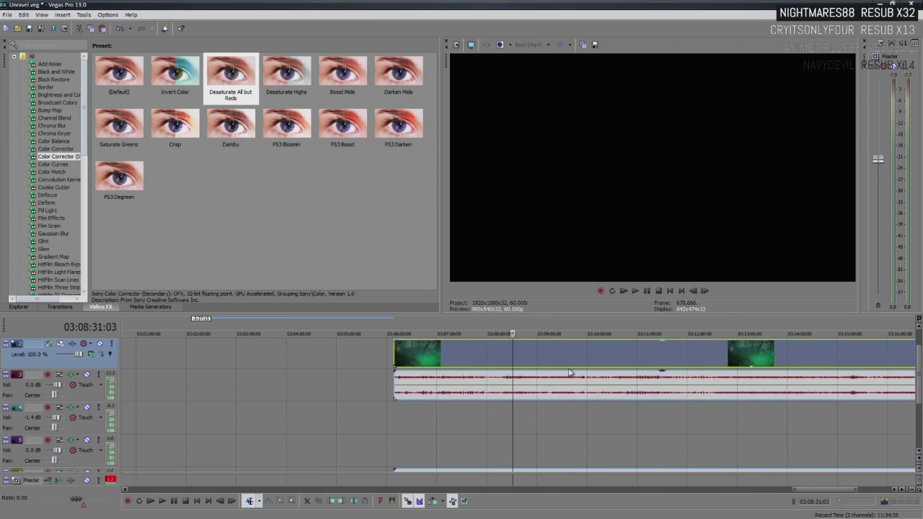
scroll(577, 372, down, 2)
drag(455, 357, 715, 365)
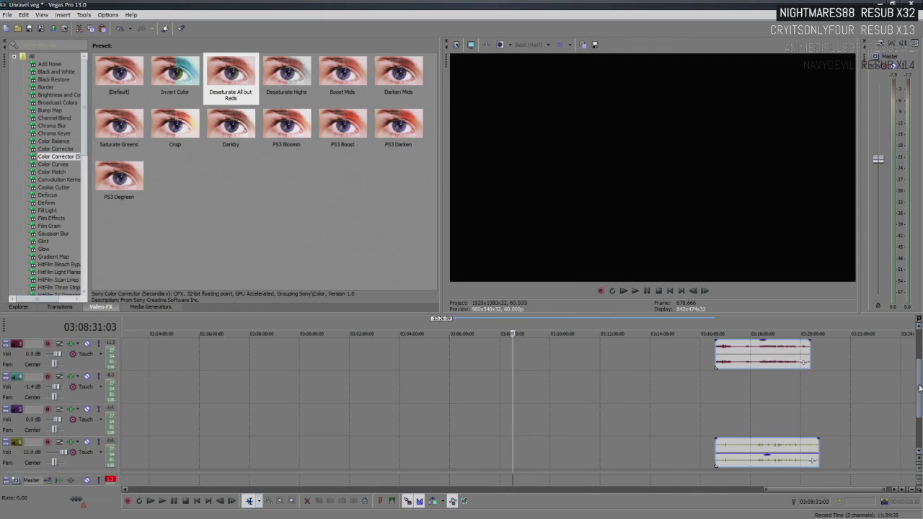
click(715, 352)
key(space)
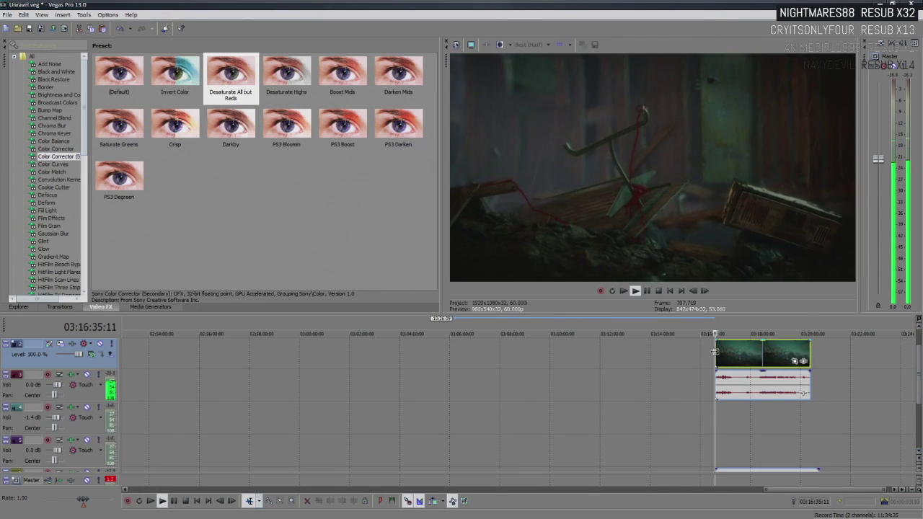
scroll(691, 363, up, 3)
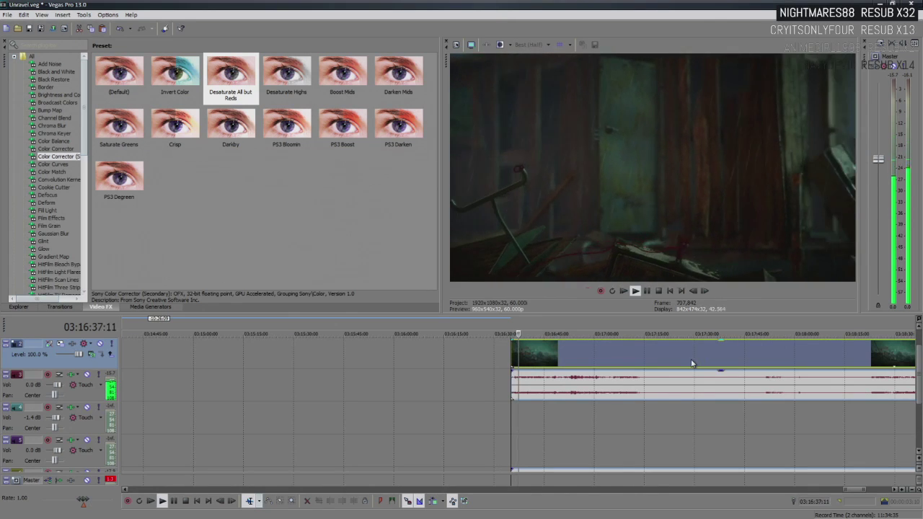
scroll(581, 383, up, 3)
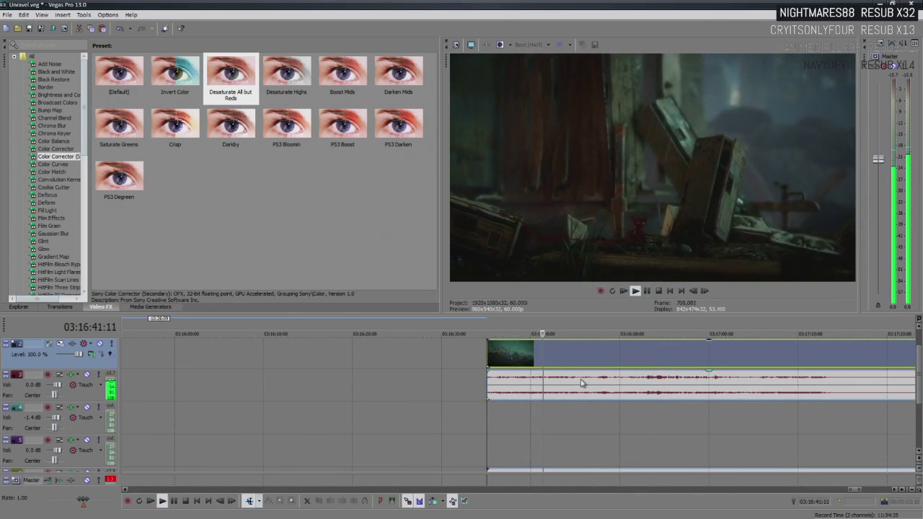
scroll(581, 383, up, 3)
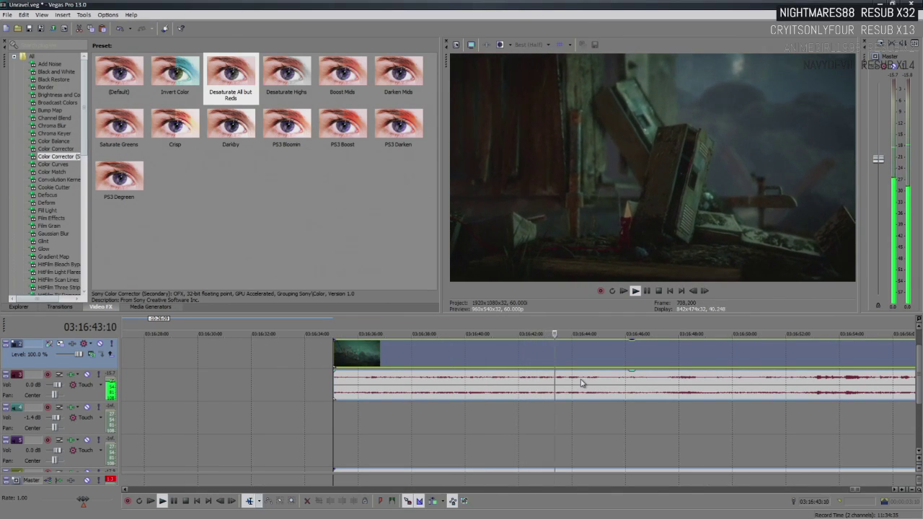
Raise the volume level of the separate clip's audio event on track 6 to the top during playback
drag(920, 373, 920, 392)
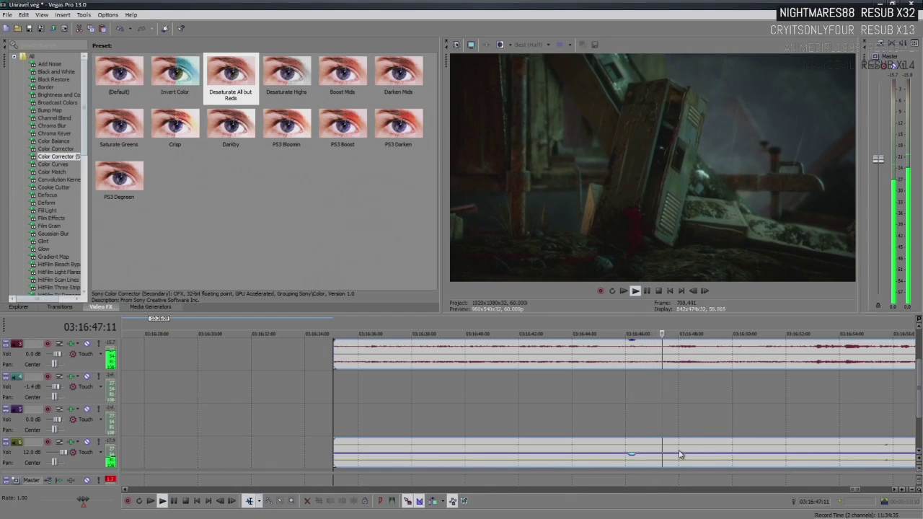
drag(681, 457, 690, 443)
scroll(690, 442, down, 4)
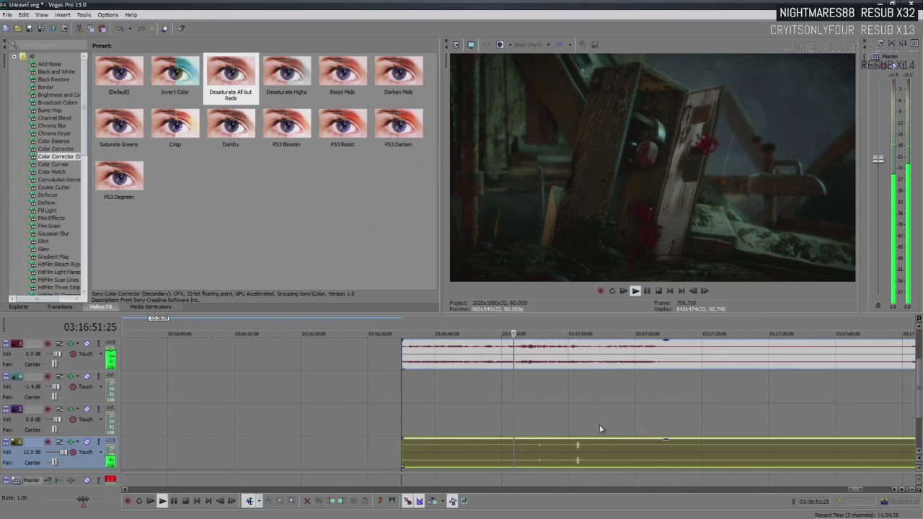
Lower the track 6 audio event's volume to about the middle and preview it around 03:16:54 and 03:17:01
key(Return)
drag(539, 448, 542, 455)
click(532, 446)
key(space)
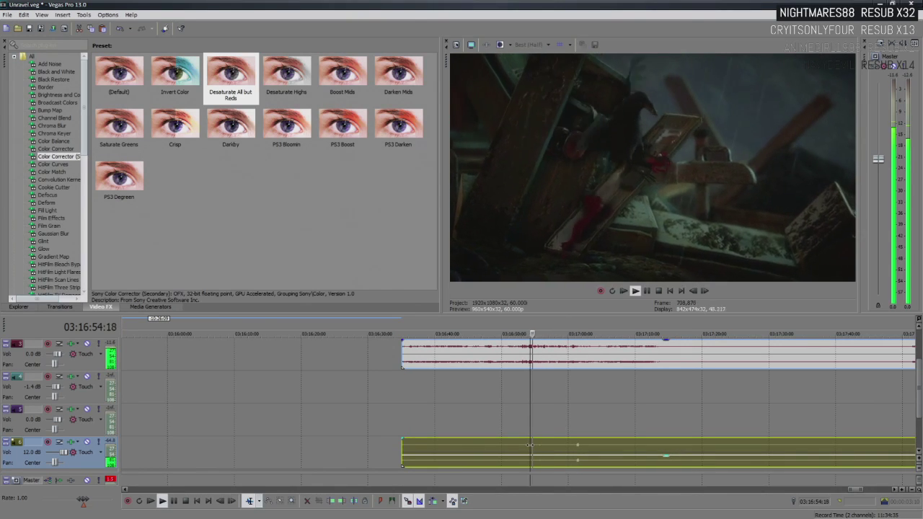
key(Return)
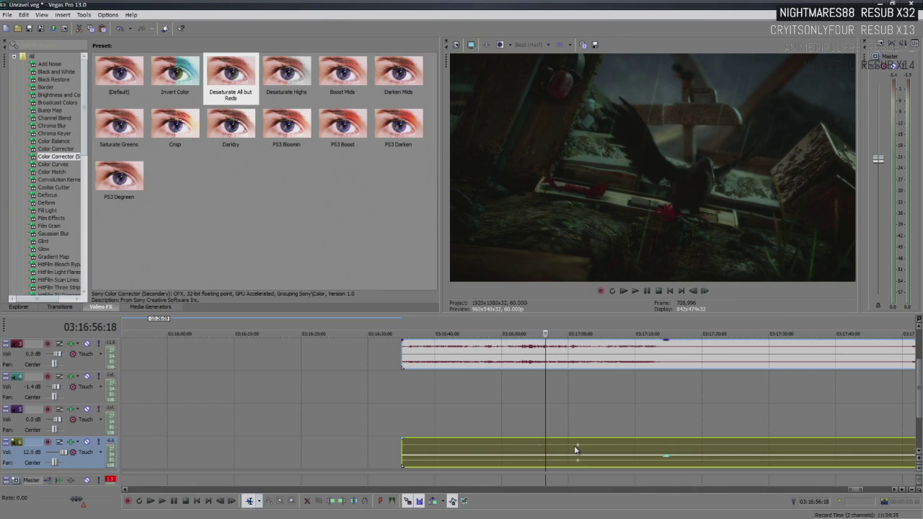
key(Return)
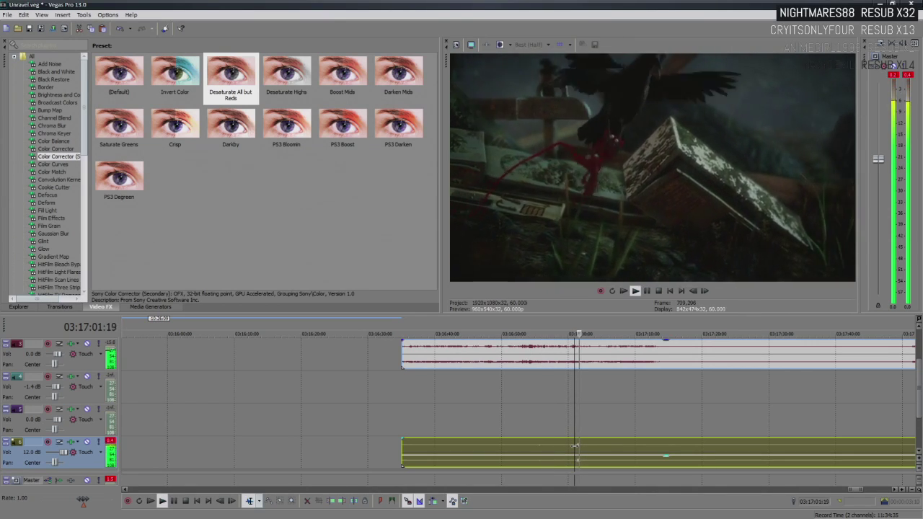
Play the main edit from 02:35:51:15 and trim about eight seconds off the start of the last commentary event
scroll(575, 446, down, 12)
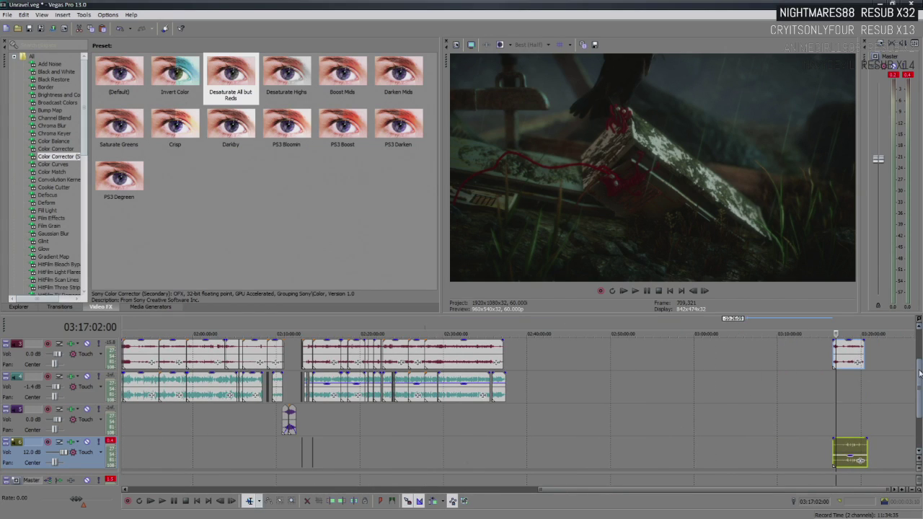
scroll(919, 373, up, 1)
click(496, 357)
scroll(496, 356, up, 8)
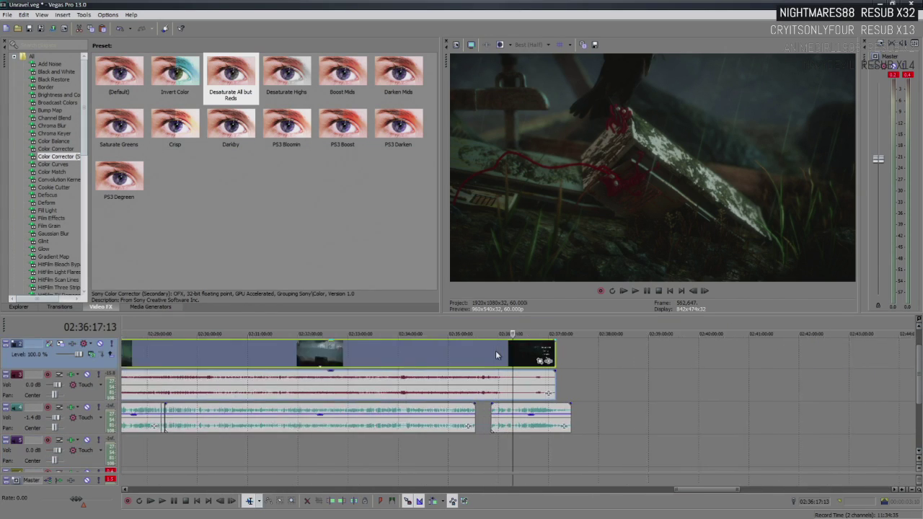
click(452, 359)
key(space)
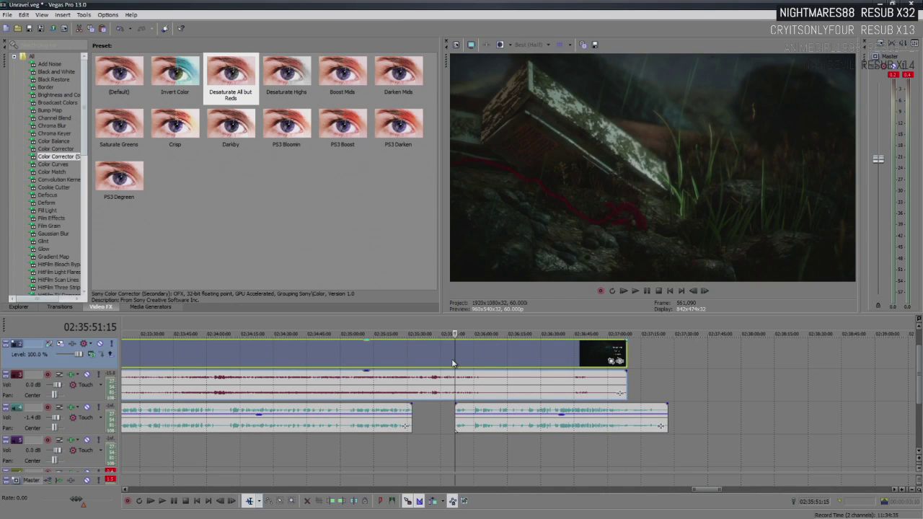
scroll(452, 358, up, 4)
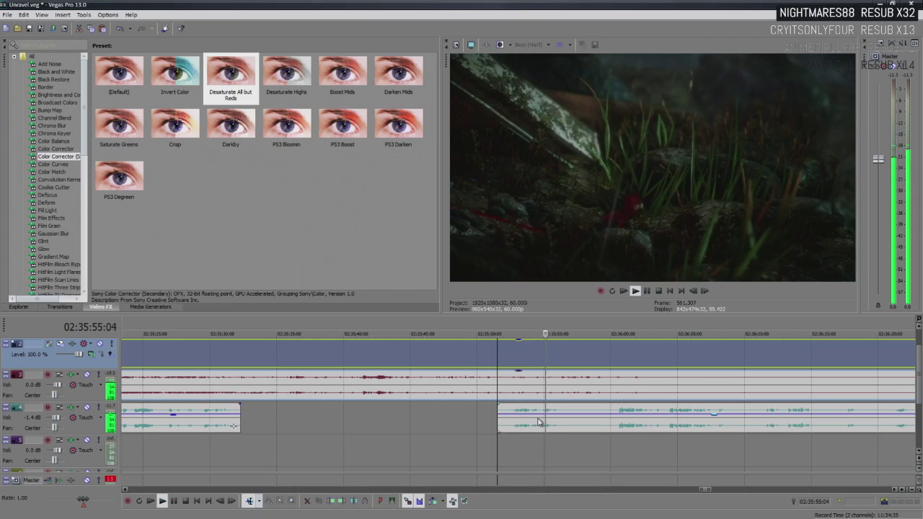
key(Return)
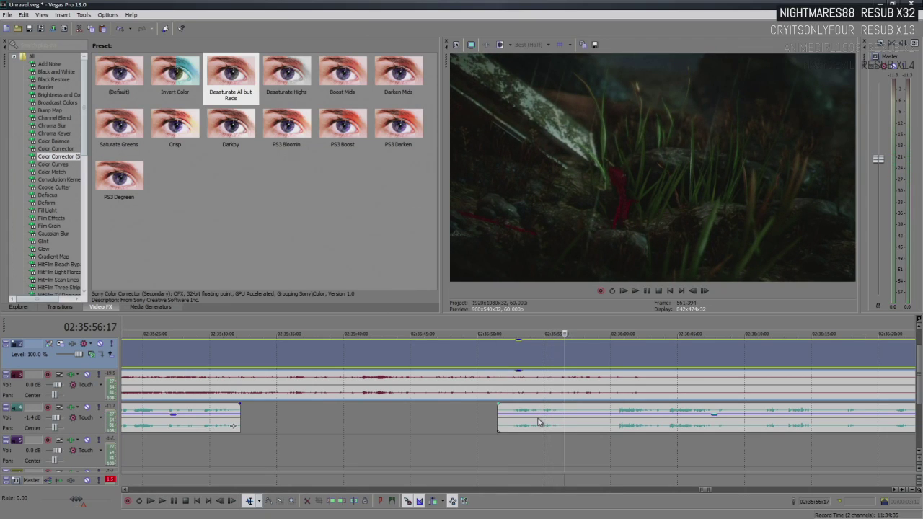
drag(499, 423, 598, 429)
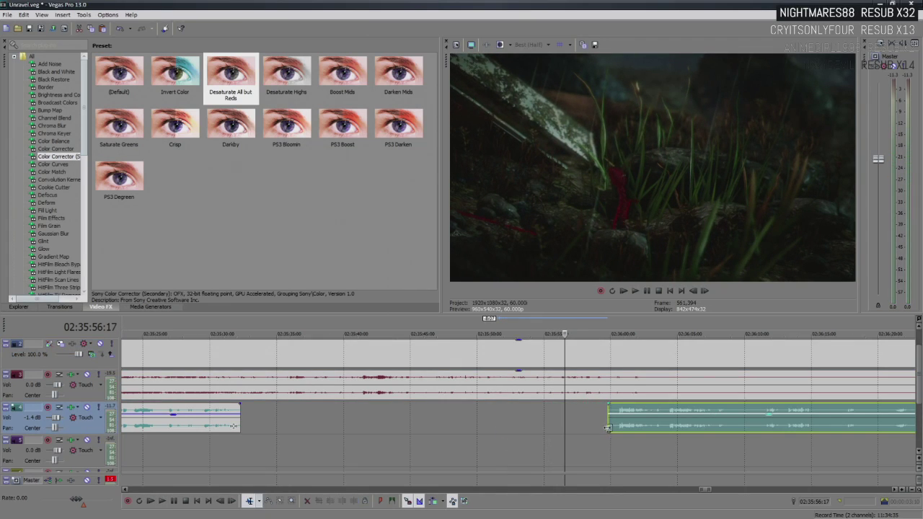
Review the gap in the commentary by playing from about 02:35:47 and from 02:35:41:08
click(441, 351)
key(space)
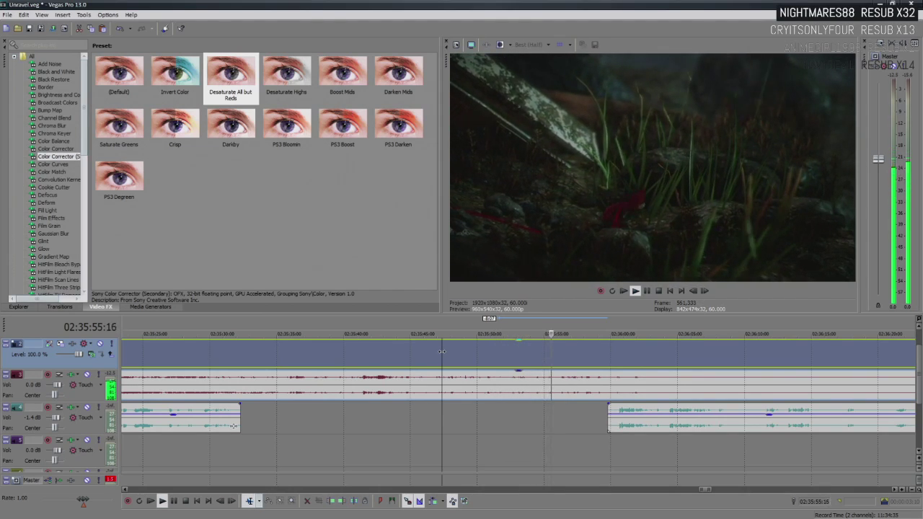
key(space)
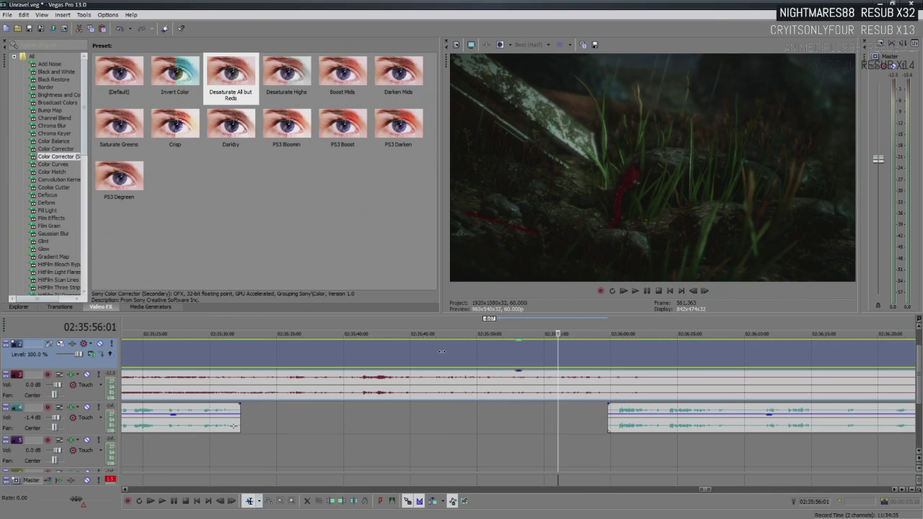
click(396, 360)
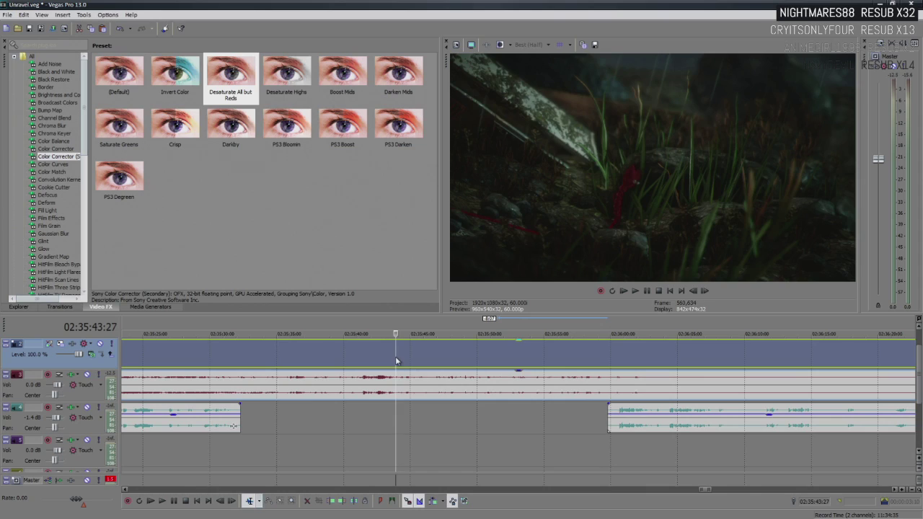
click(347, 361)
click(362, 363)
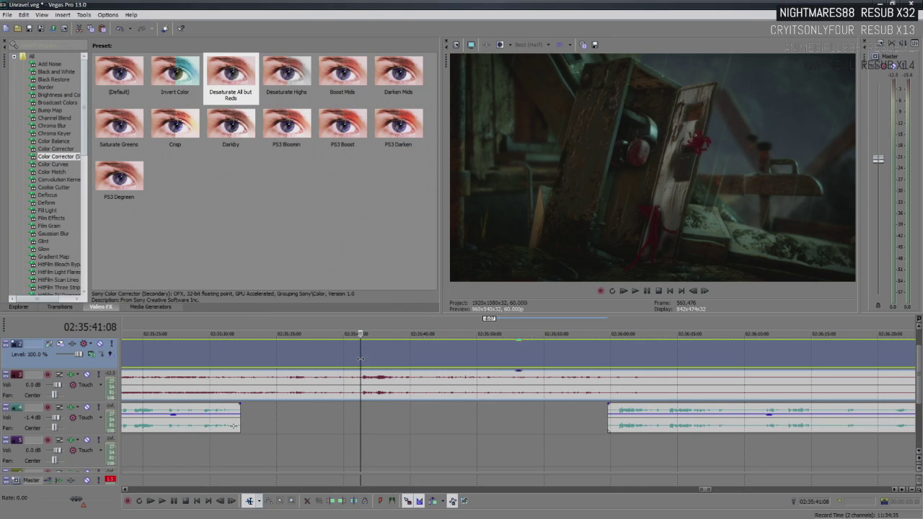
key(space)
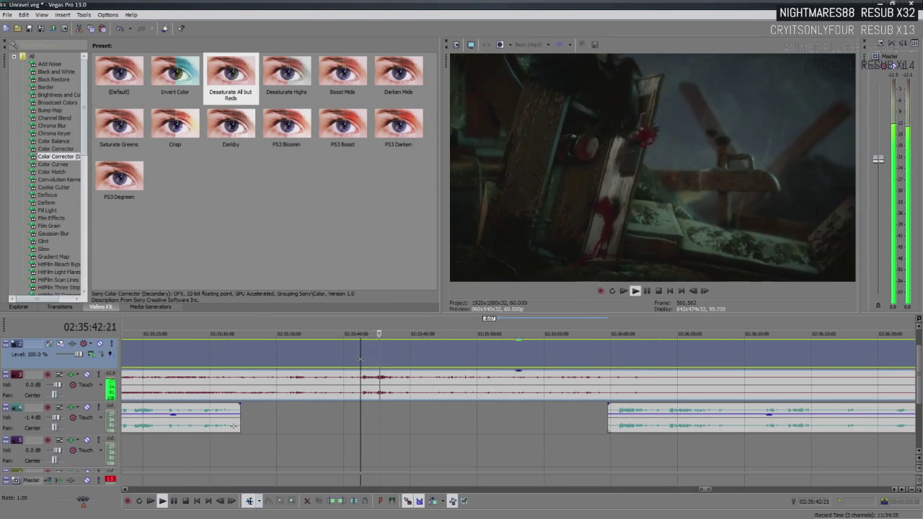
Play the commentary gap again from about 02:35:41 to judge the silent stretch
key(space)
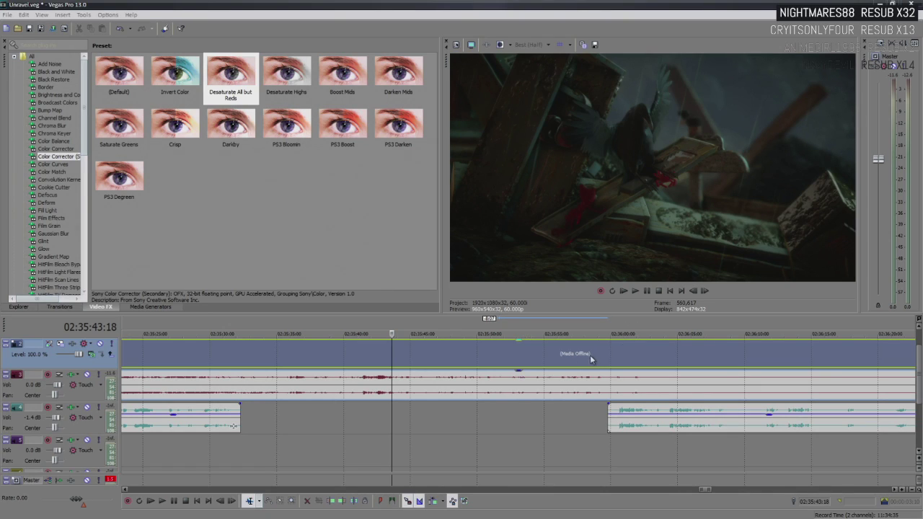
click(364, 356)
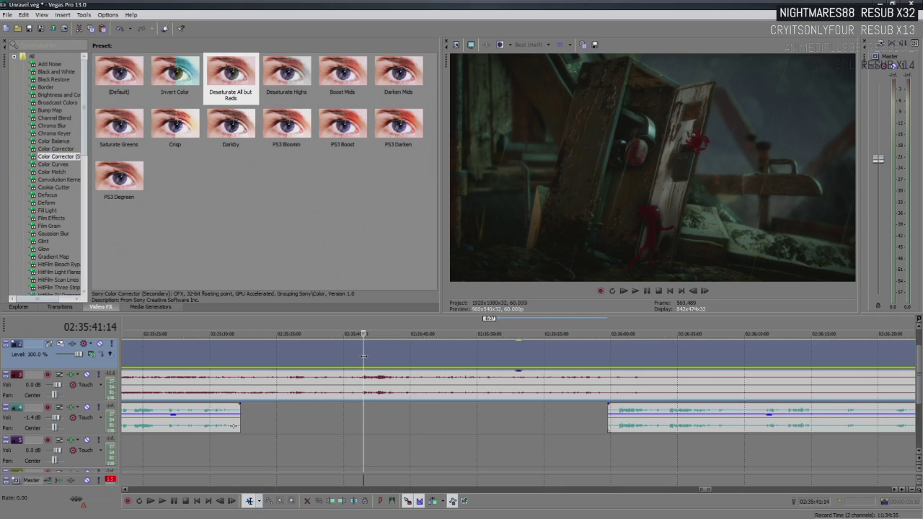
click(359, 354)
key(space)
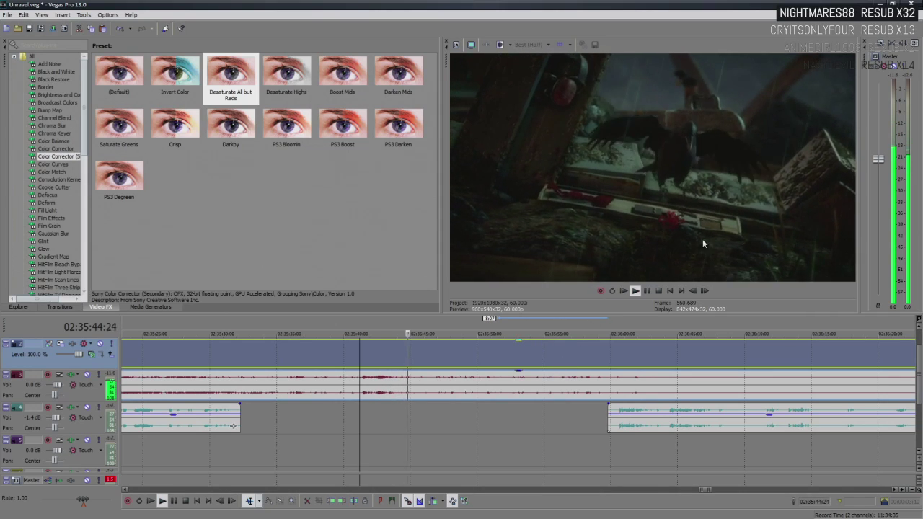
key(space)
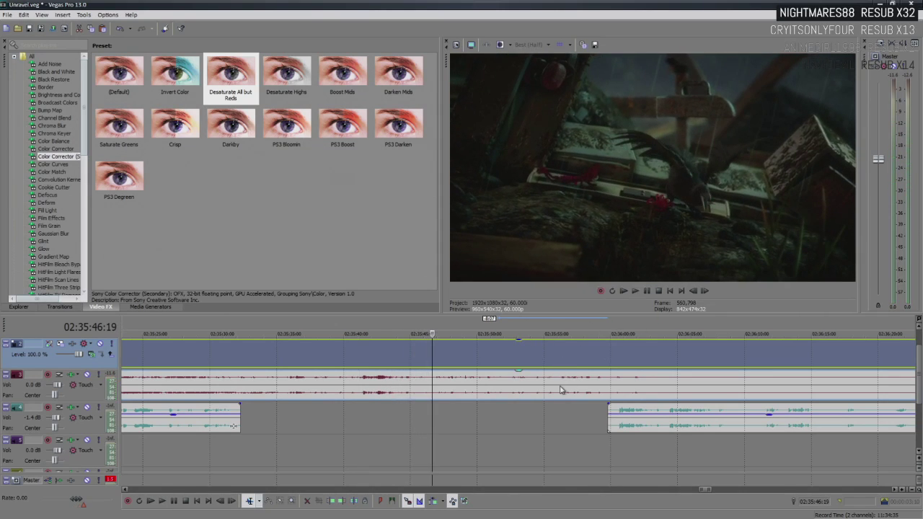
Fine-trim the start of the last commentary event on track 4 by about four frames
scroll(656, 425, down, 6)
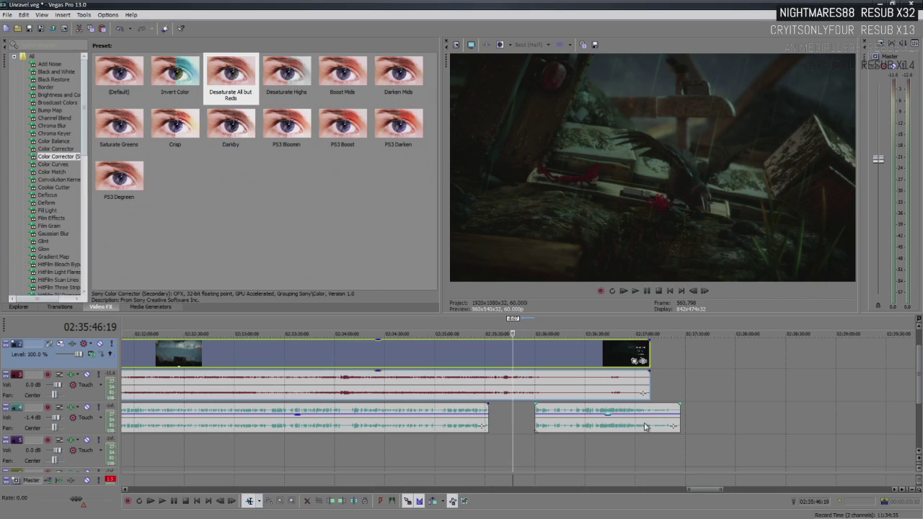
scroll(645, 427, up, 3)
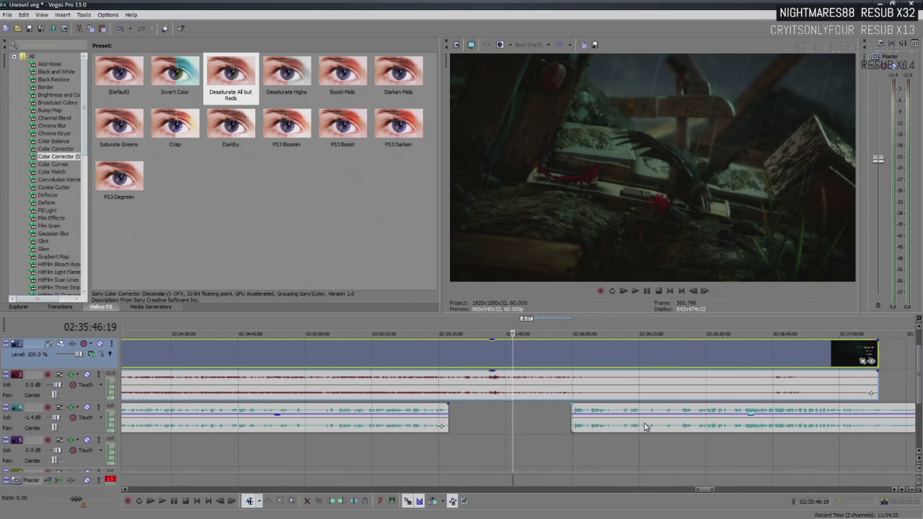
scroll(645, 426, down, 1)
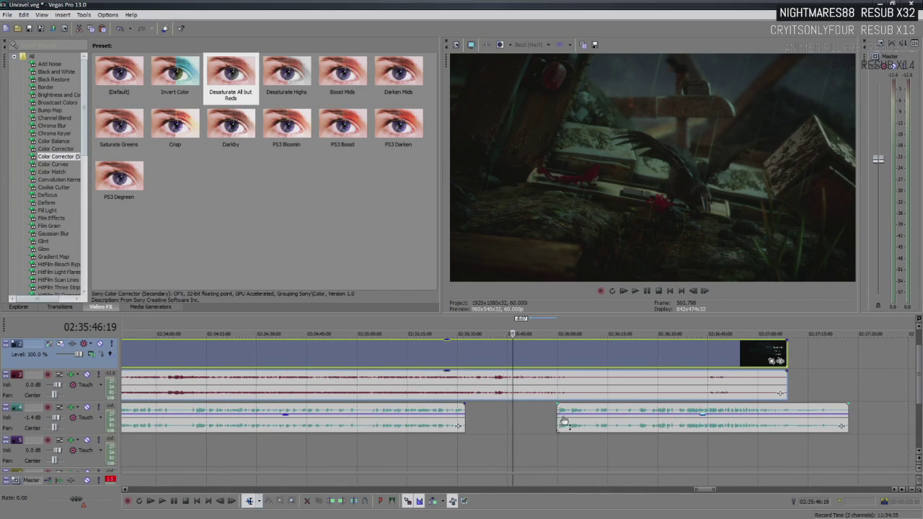
click(509, 365)
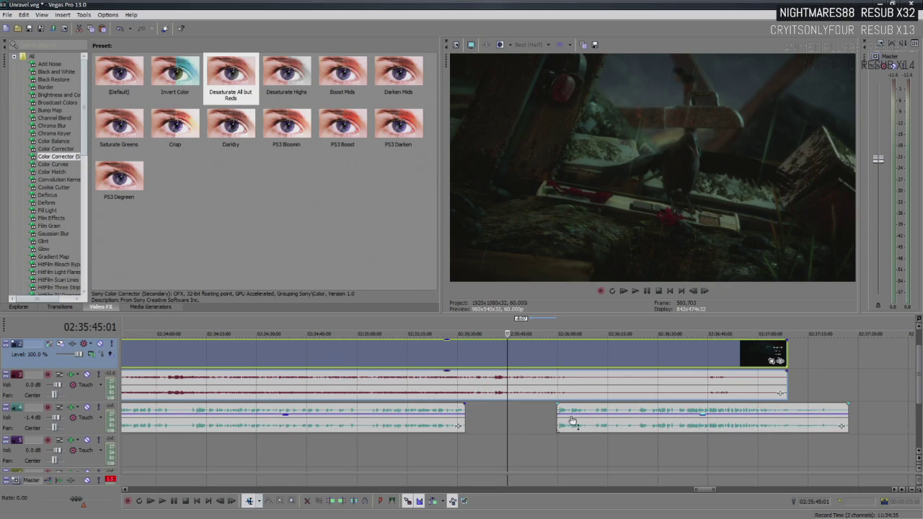
mouse_move(559, 422)
mouse_down()
mouse_move(484, 424)
mouse_move(558, 423)
mouse_up()
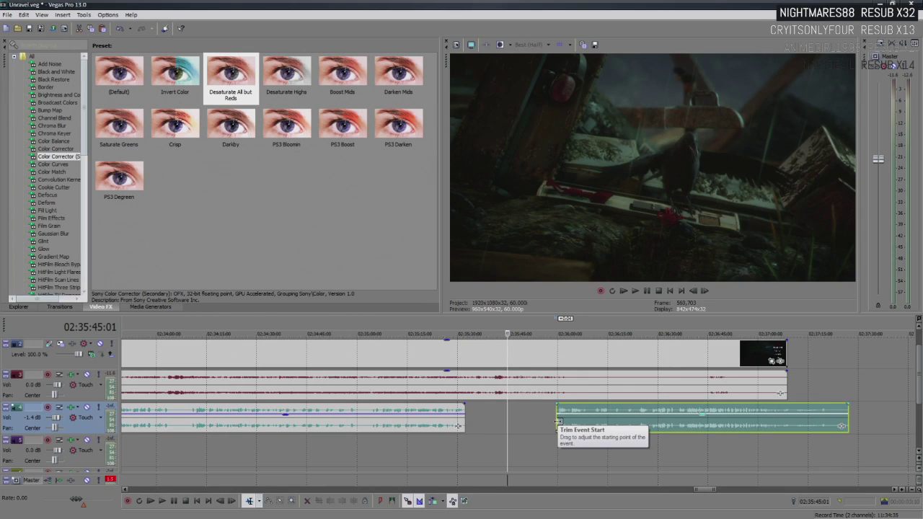
Review the end of the earlier commentary and the gap by playing from 02:35:28:09 to about 02:36:04
click(483, 359)
click(474, 354)
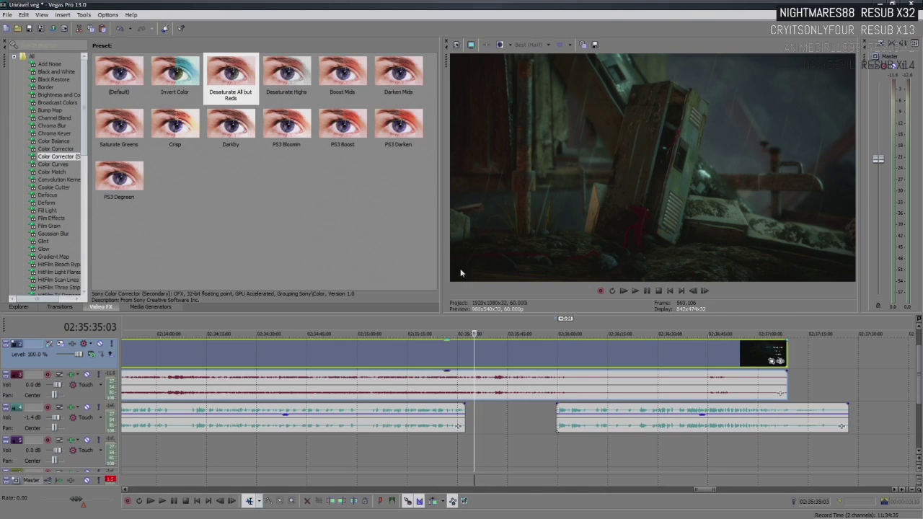
click(458, 363)
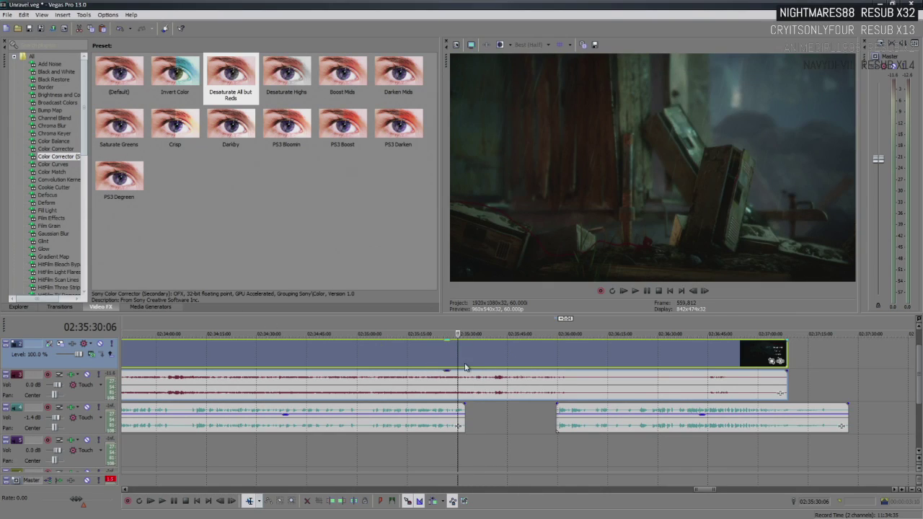
click(464, 362)
click(454, 357)
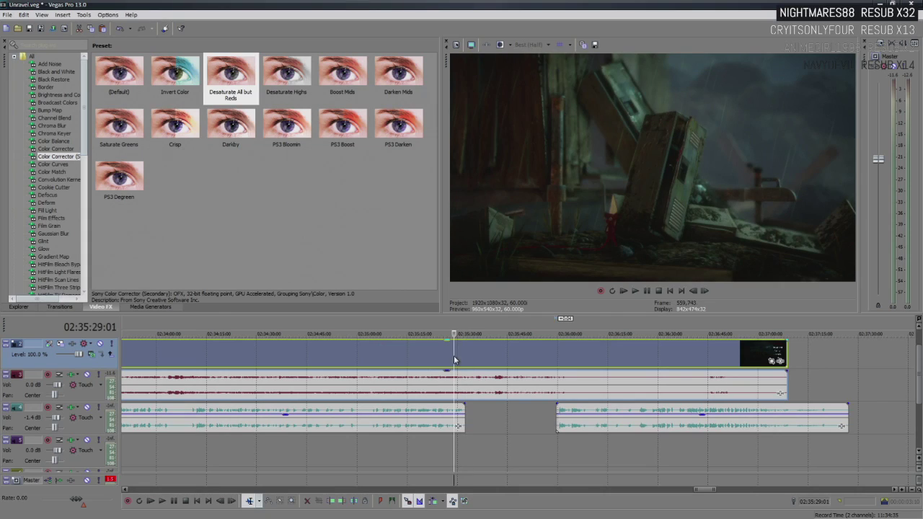
click(450, 356)
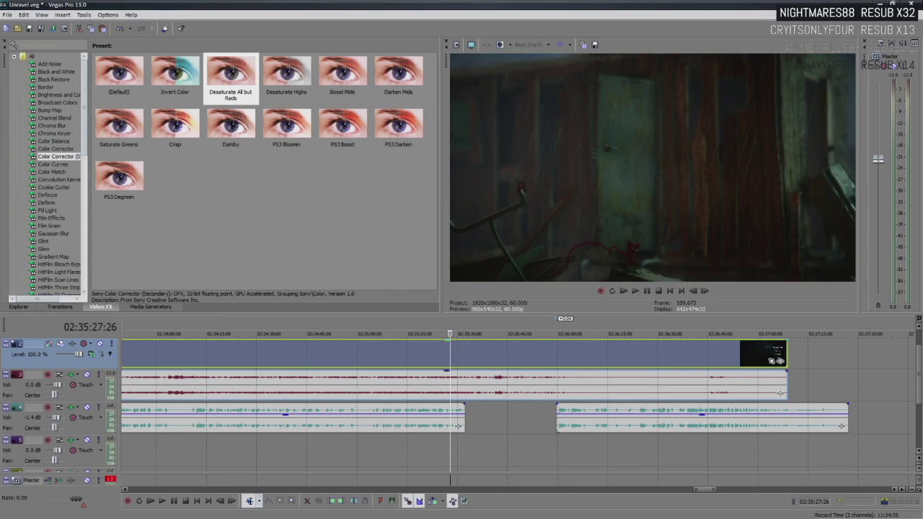
click(450, 360)
click(452, 361)
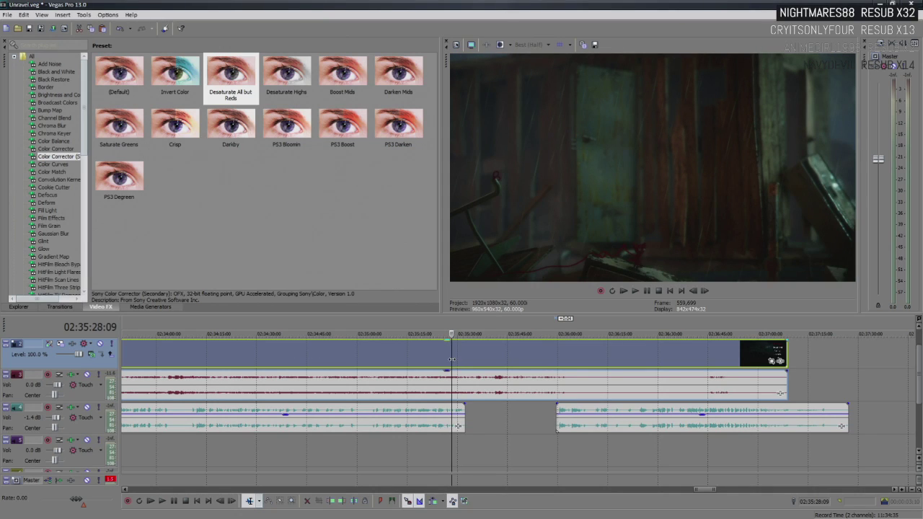
key(space)
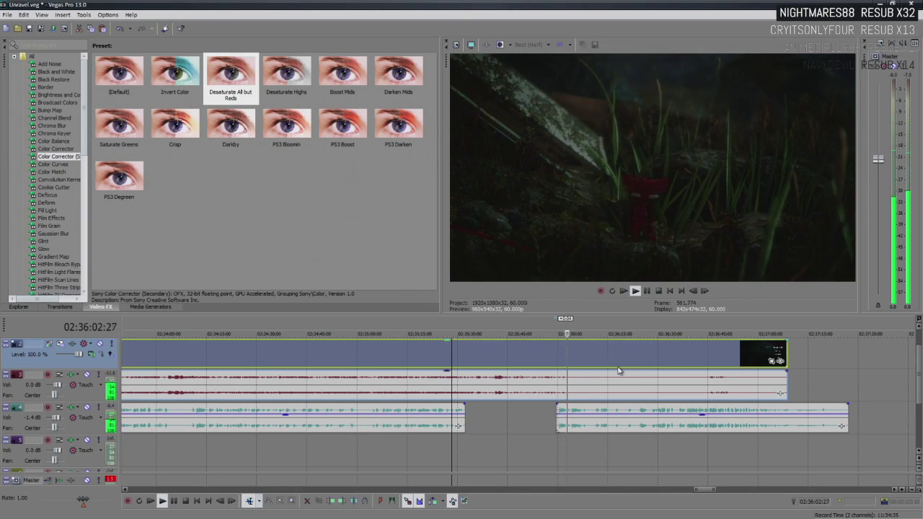
key(space)
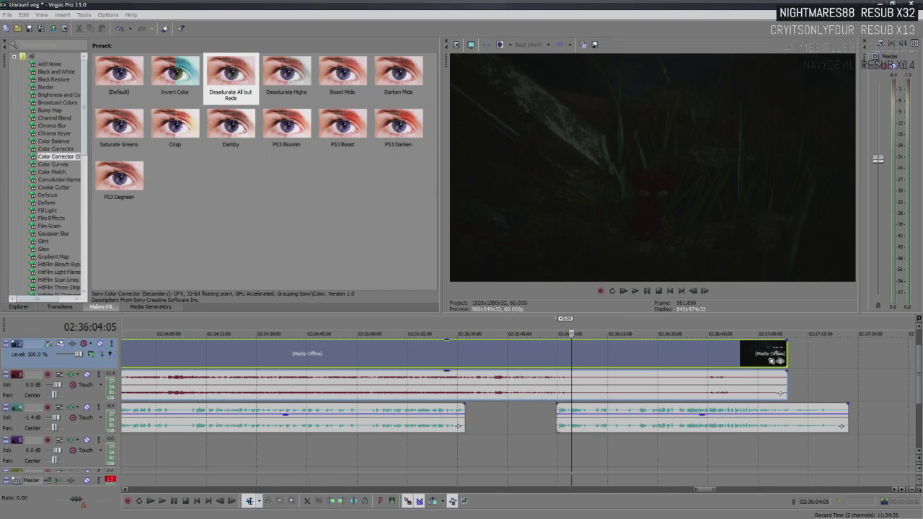
Bring up the Sound Clips folder and browse to the audio files beginning with F
click(30, 308)
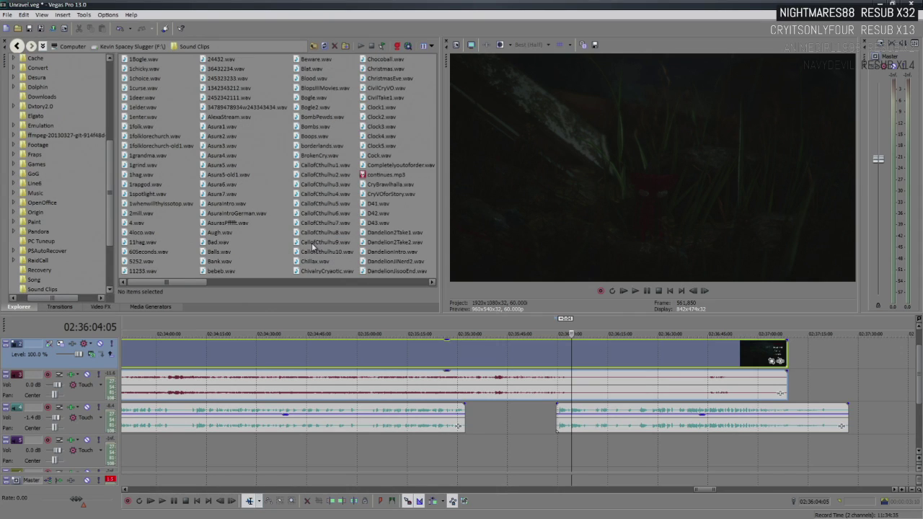
drag(170, 284, 231, 287)
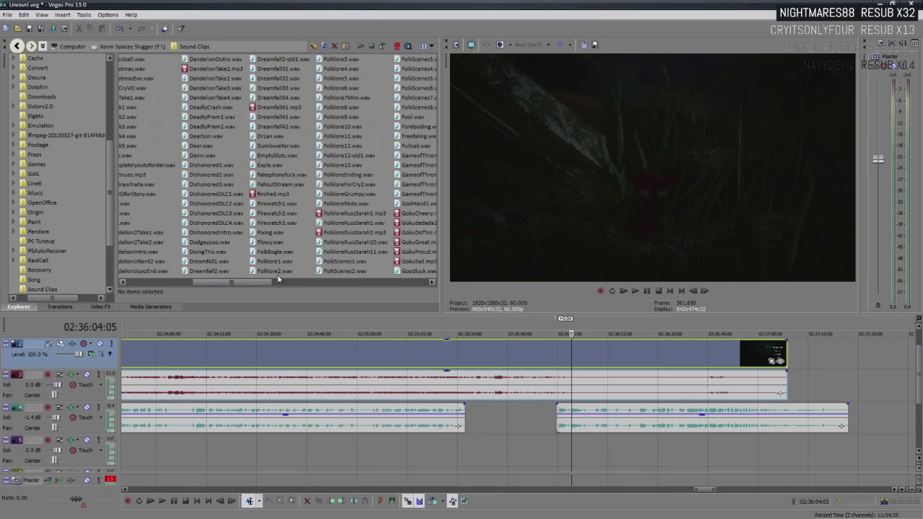
Audition Flowy.wav on track 4 at about 02:37:33, past the last commentary event, and delete it again
click(267, 244)
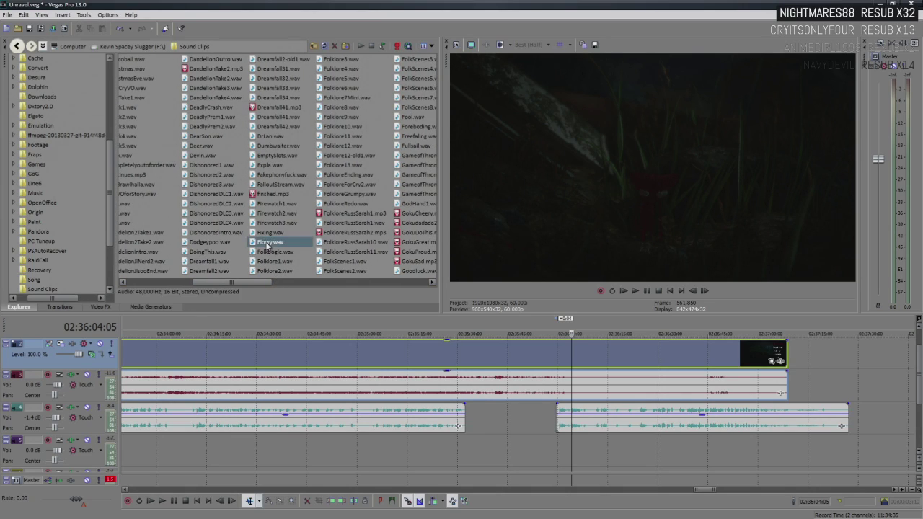
drag(268, 244, 872, 417)
click(871, 417)
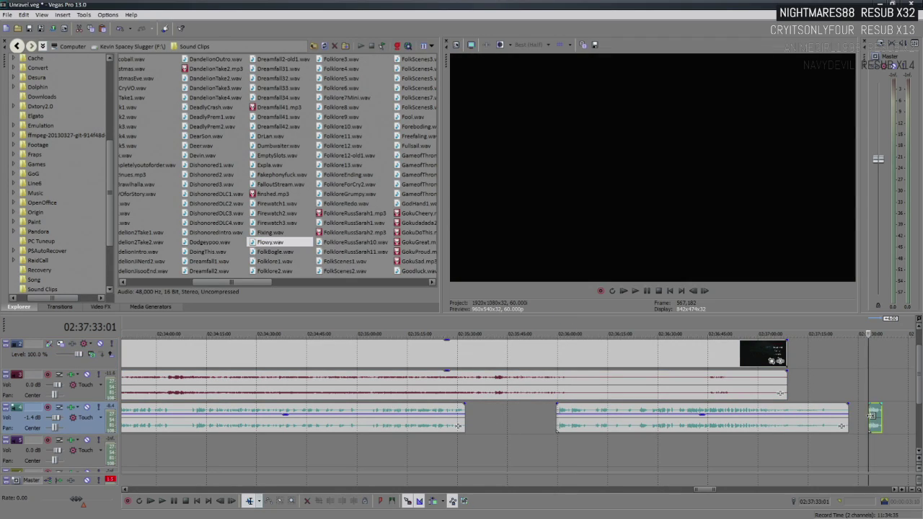
key(space)
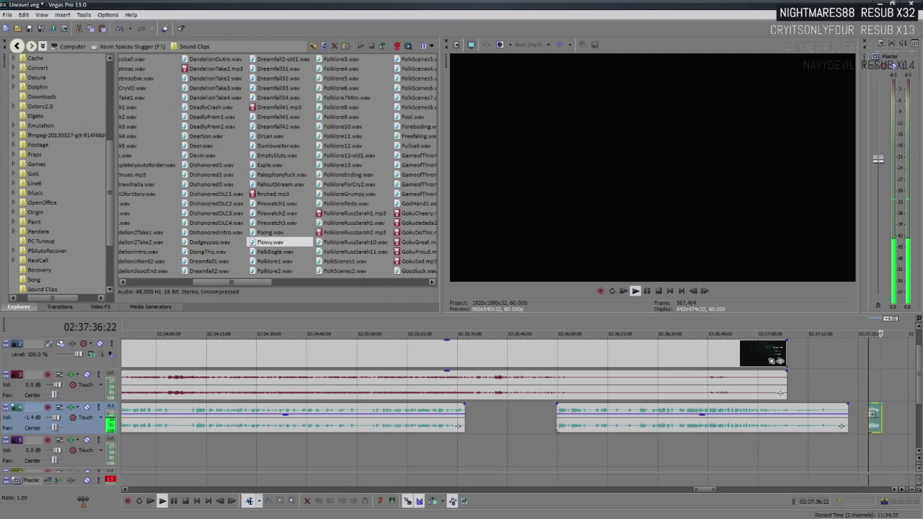
key(space)
key(Delete)
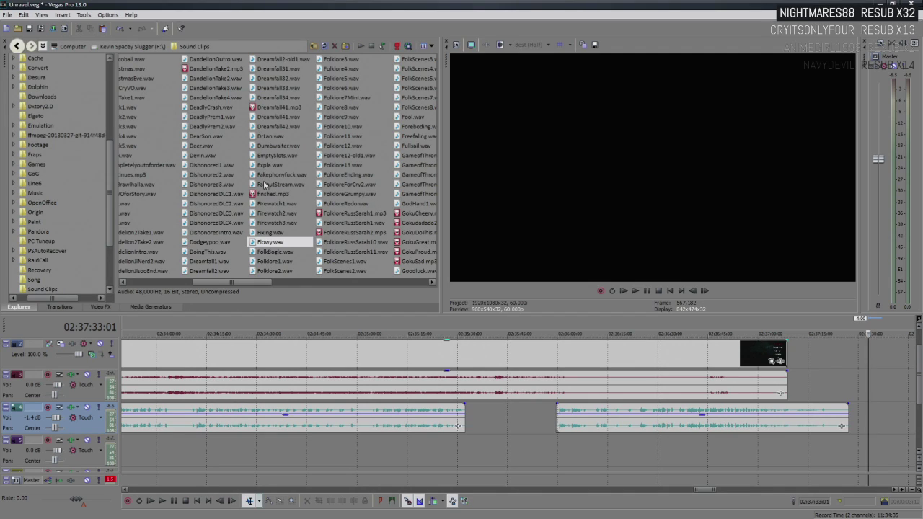
Place Fakephonyfuck.wav in the commentary gap on track 4, starting at about 02:35:35
drag(265, 180, 480, 420)
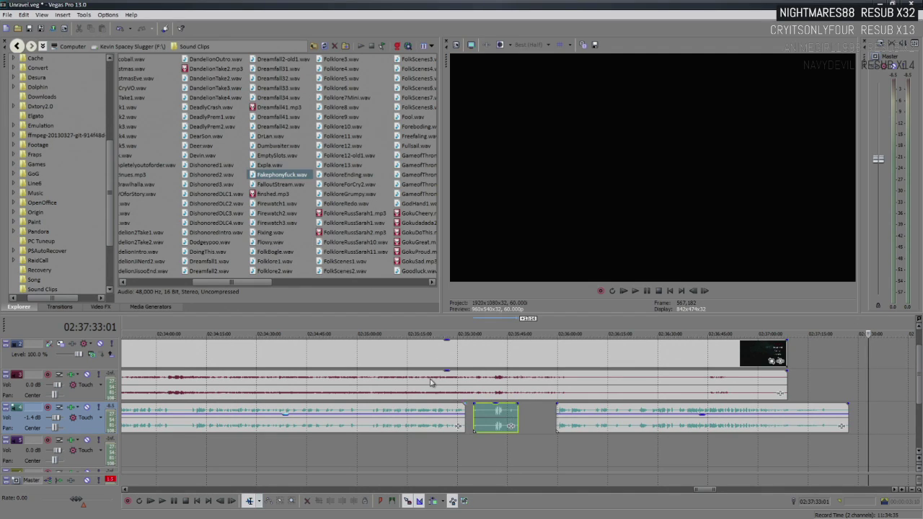
click(102, 307)
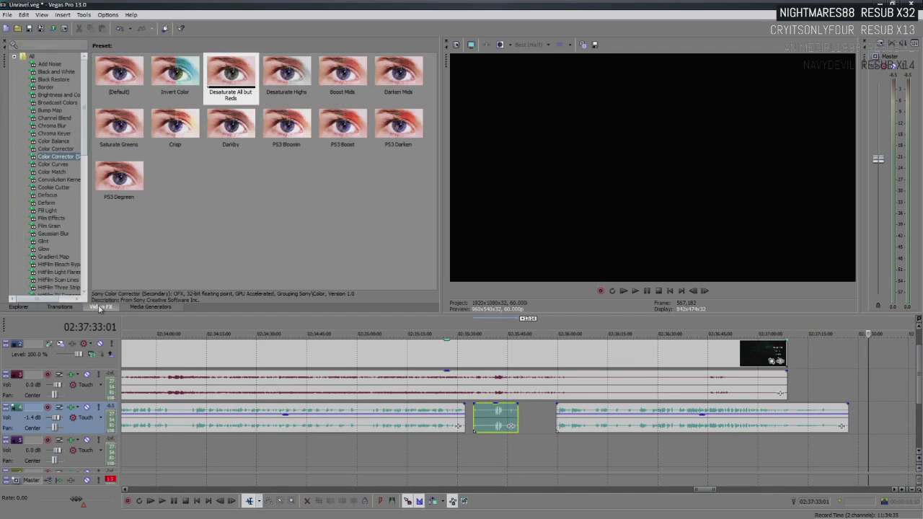
click(478, 419)
scroll(478, 418, up, 5)
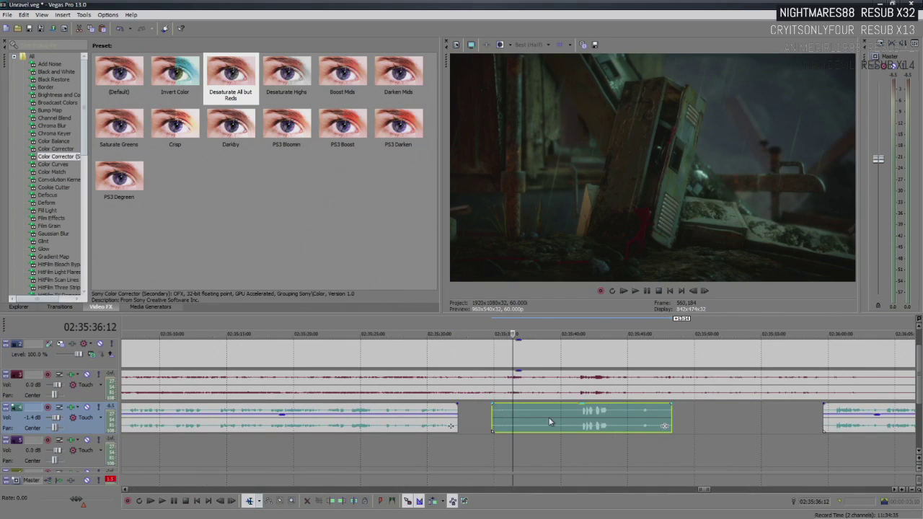
click(548, 421)
click(409, 418)
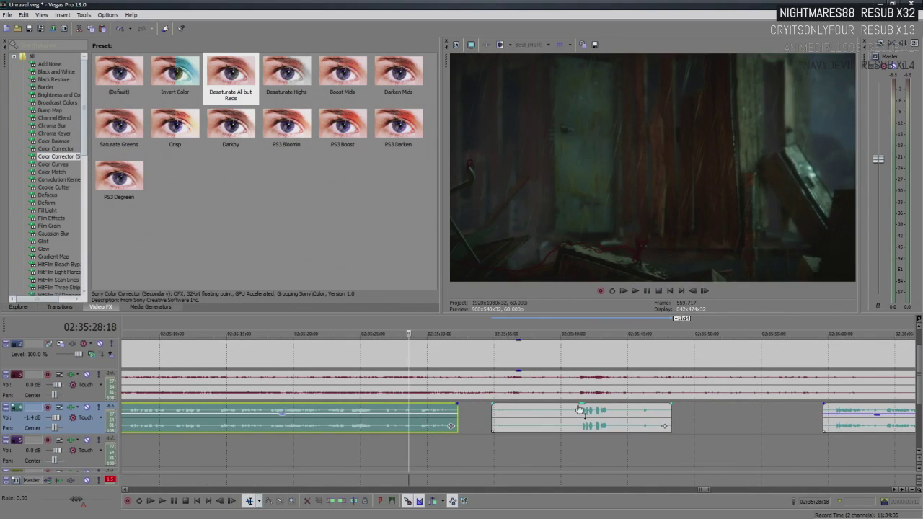
Shift the inserted clip later in the gap so it starts at about 02:35:43, checking its timing with playback
drag(516, 422, 537, 417)
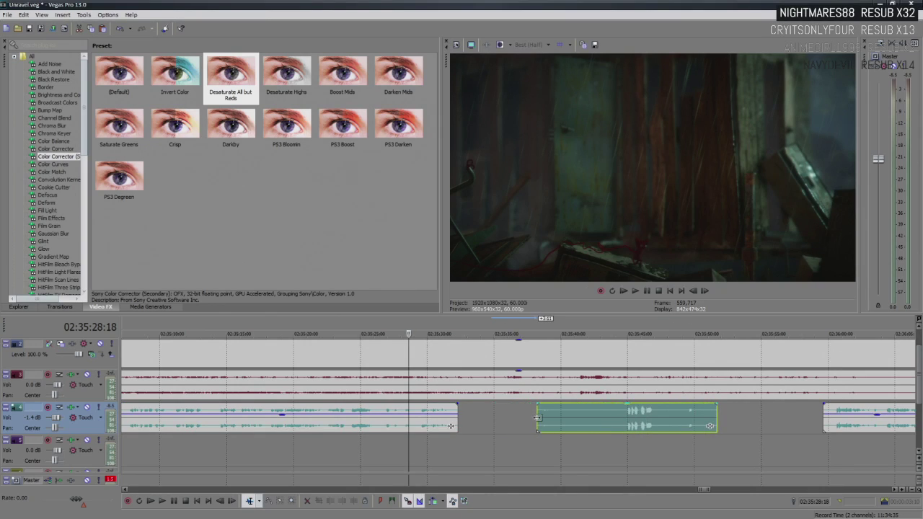
key(space)
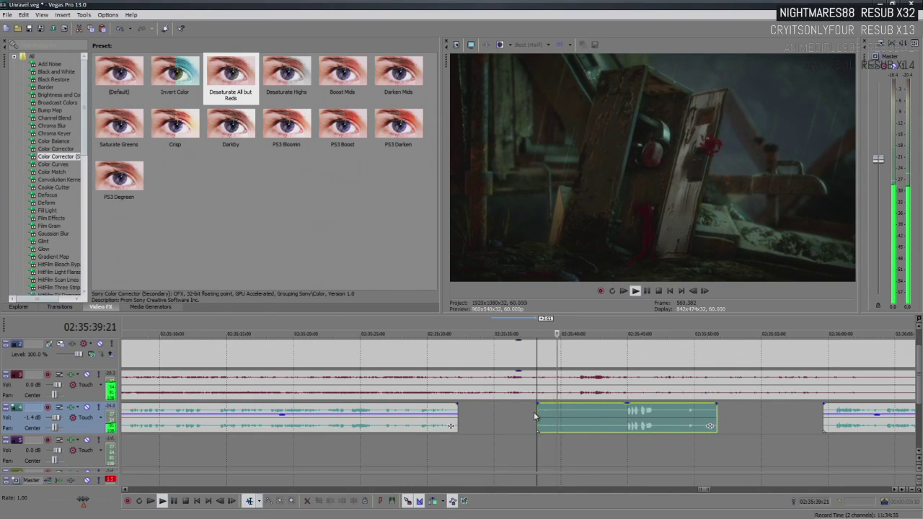
key(Return)
drag(595, 422, 629, 429)
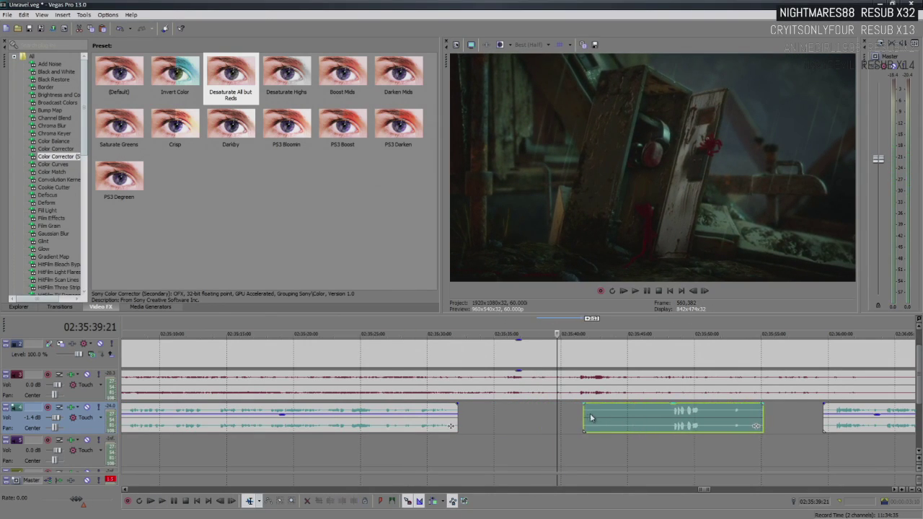
key(space)
click(569, 418)
key(space)
drag(598, 425, 615, 425)
key(space)
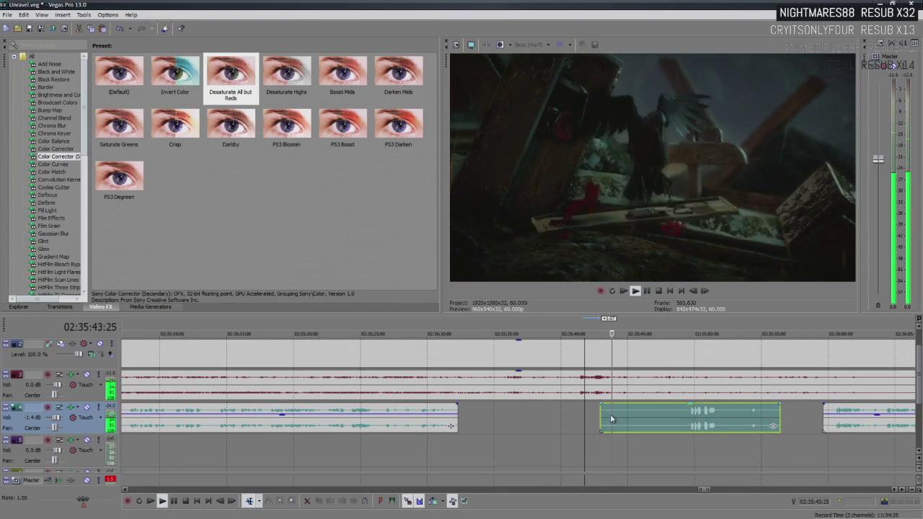
key(space)
Split the inserted clip at 02:35:44:20 and move its short first piece down to track 6
click(625, 419)
key(s)
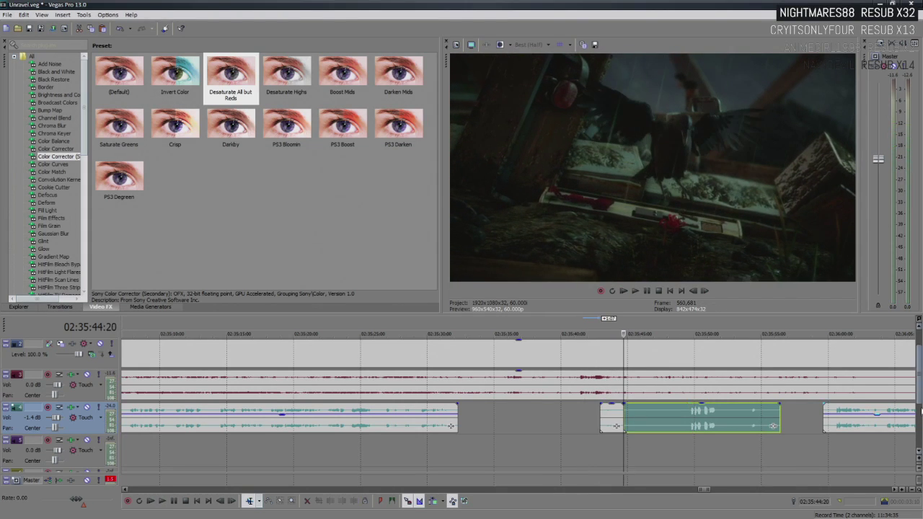
scroll(919, 392, down, 1)
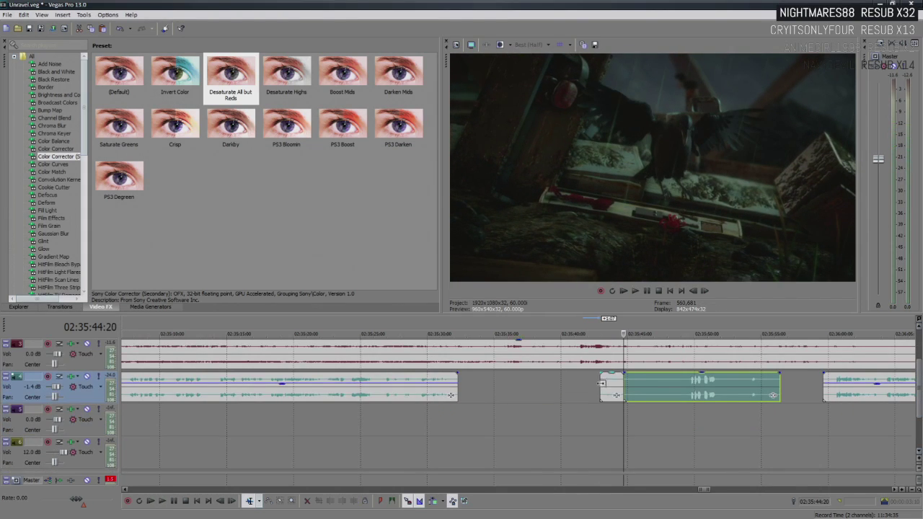
click(611, 401)
drag(611, 445, 614, 460)
Play the split pieces from about 02:35:43 and slightly lower the volume of the remaining piece on track 4
click(601, 427)
key(space)
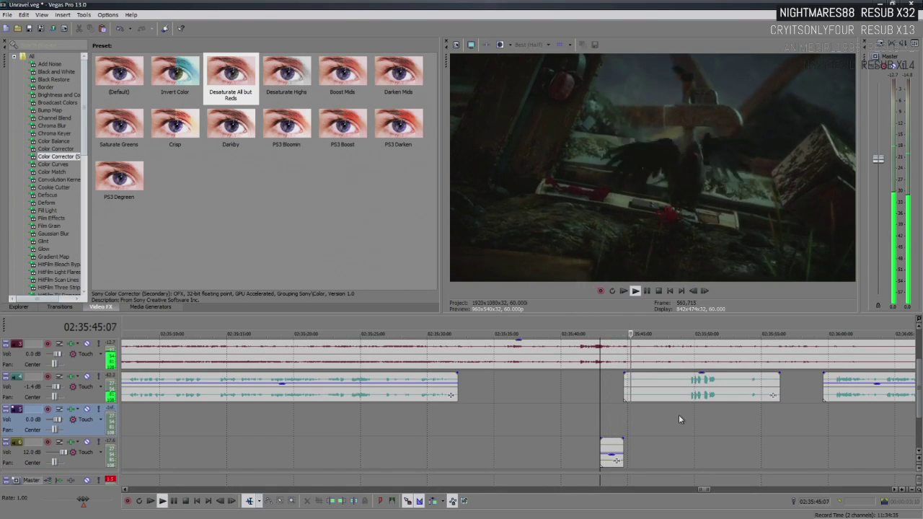
drag(704, 375, 708, 382)
key(space)
click(705, 388)
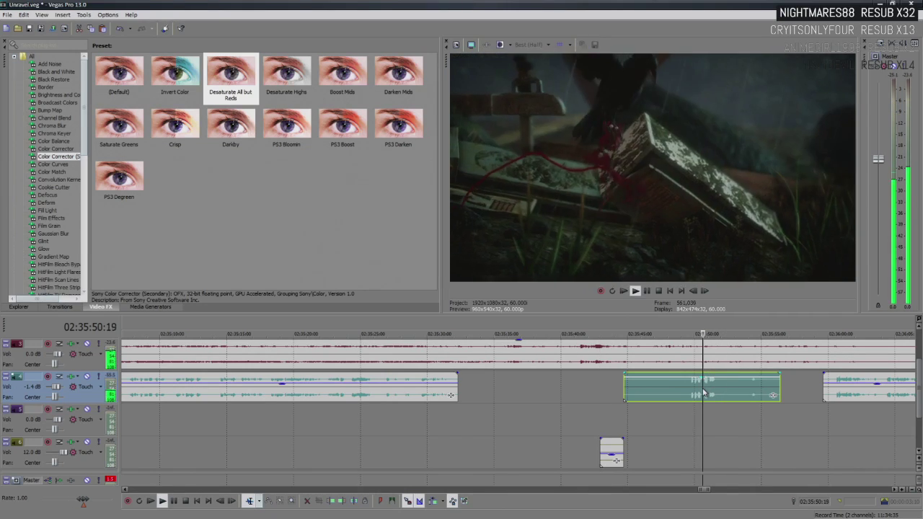
scroll(702, 388, up, 5)
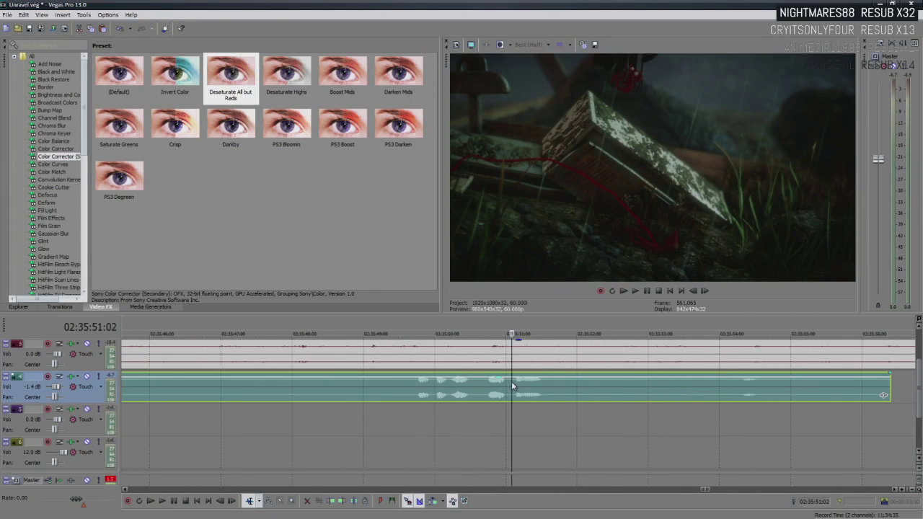
Split the track 4 clip at 02:35:51:02, trimming the second piece's start to about 02:35:52 and the first piece's start to about 02:35:49:14
key(s)
drag(516, 390, 575, 399)
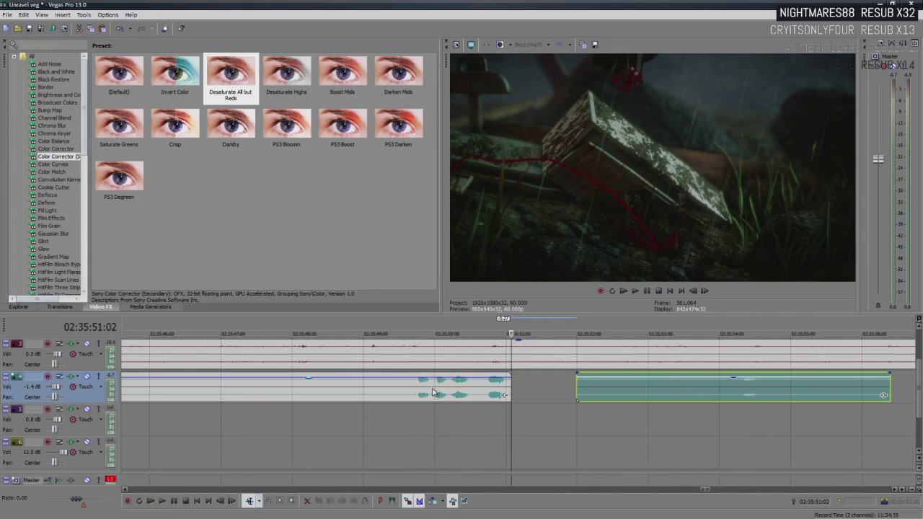
click(424, 390)
key(space)
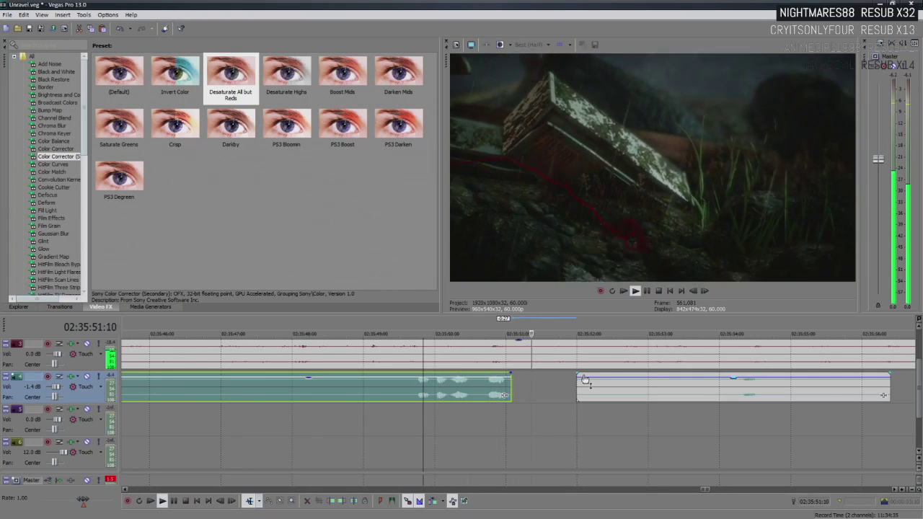
scroll(584, 379, down, 5)
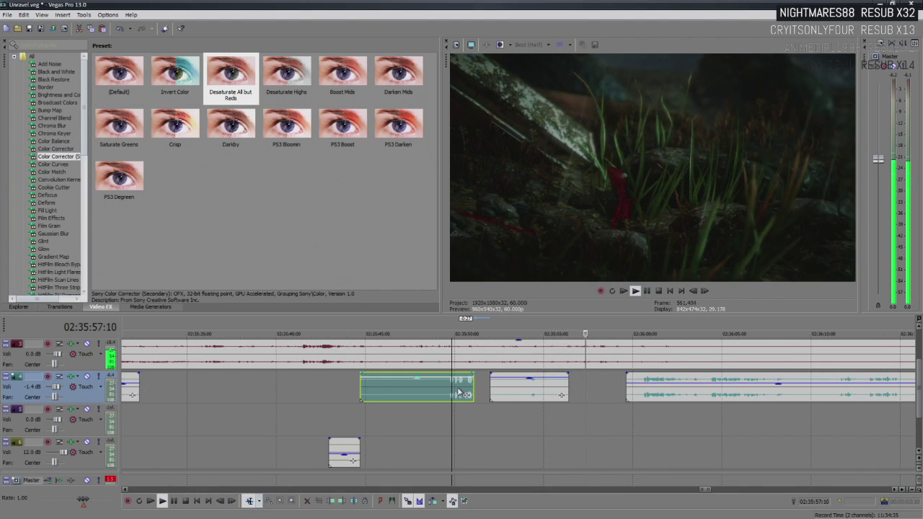
key(space)
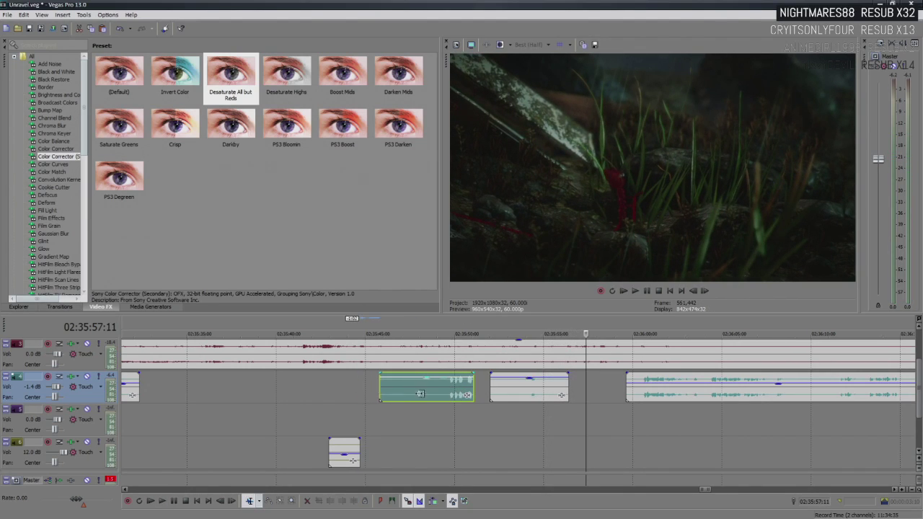
drag(366, 393, 446, 396)
Lower the volume of the short piece on track 6 and check its level by replaying from about 02:35:40 and 02:35:43
click(323, 412)
key(space)
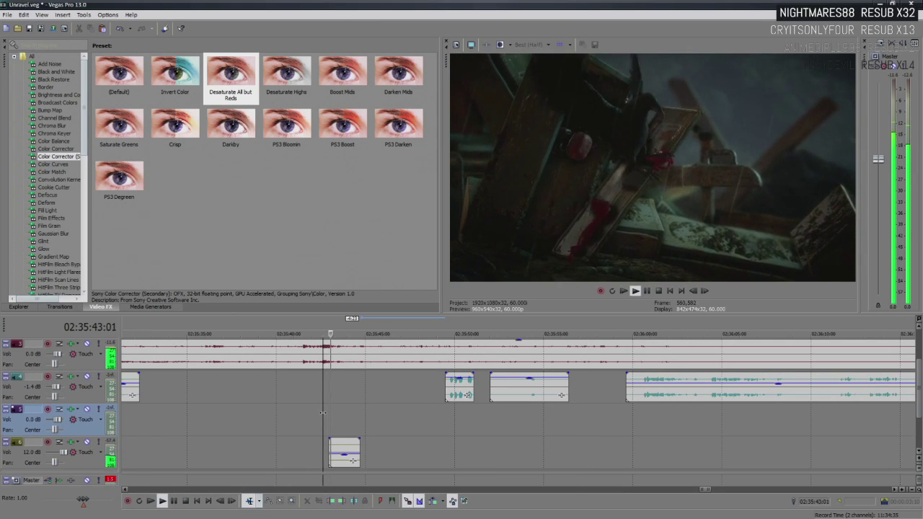
key(Return)
drag(349, 450, 343, 459)
key(ctrl+z)
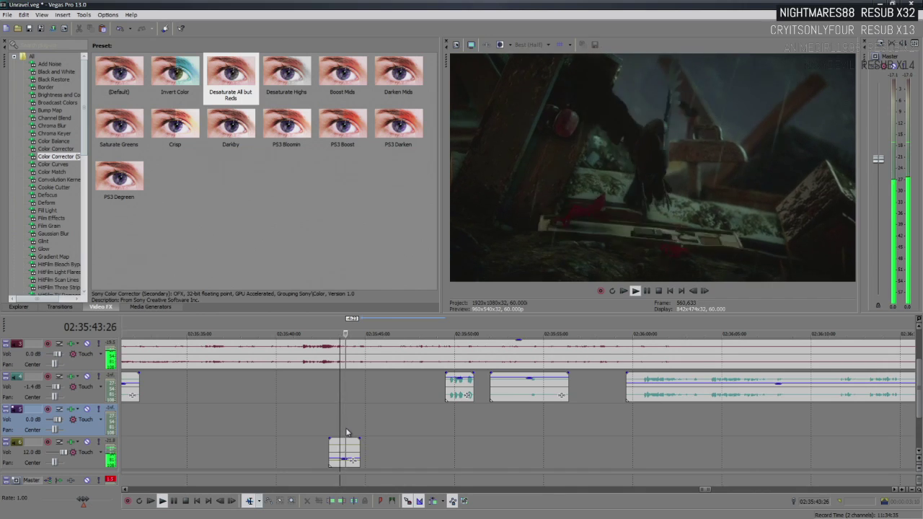
click(282, 406)
key(Return)
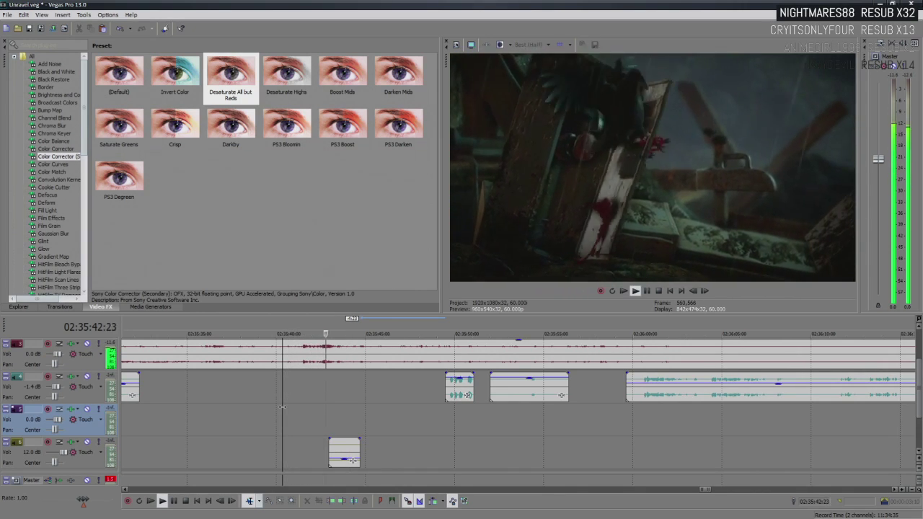
key(Return)
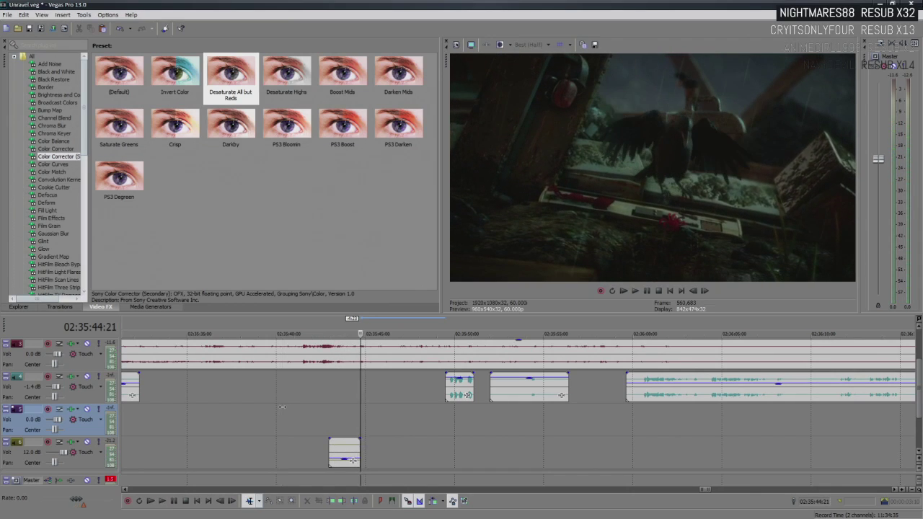
click(330, 406)
key(Return)
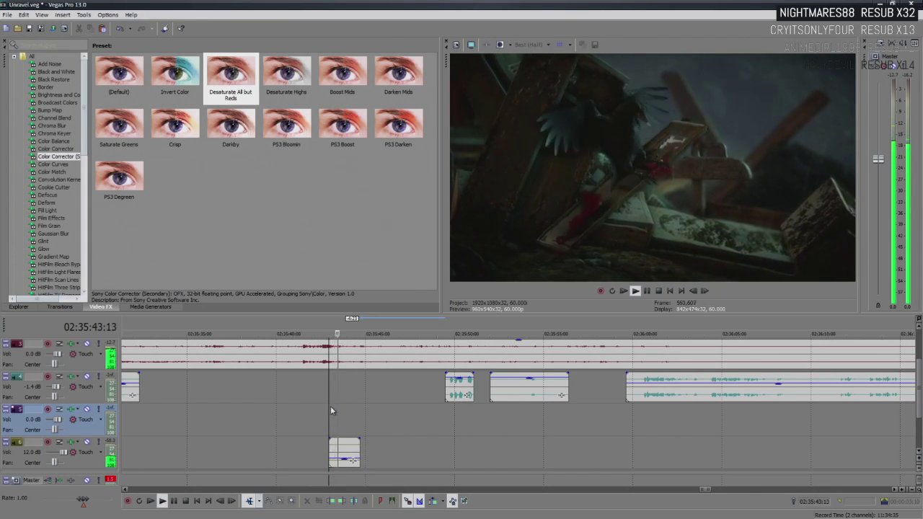
key(Return)
Play the trimmed track 4 piece from about 02:35:49:14 and delete it together with the short piece on track 6
click(451, 396)
key(Return)
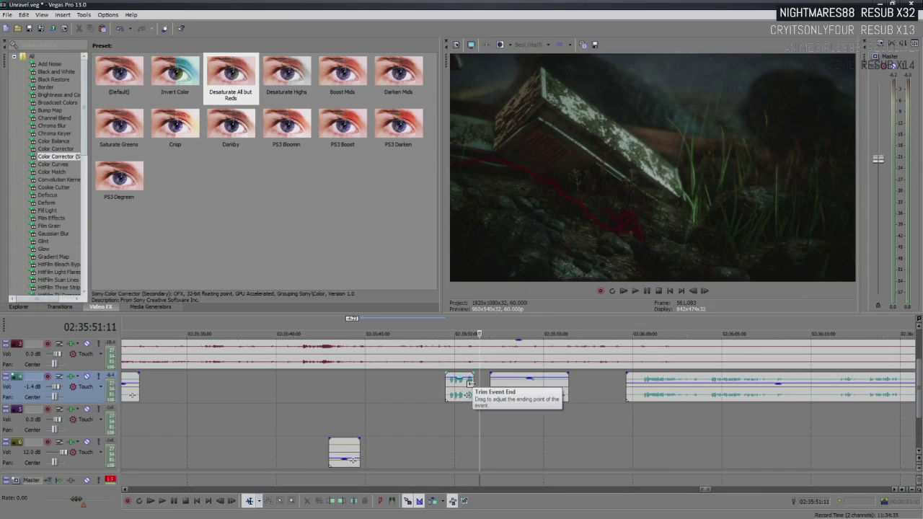
click(447, 387)
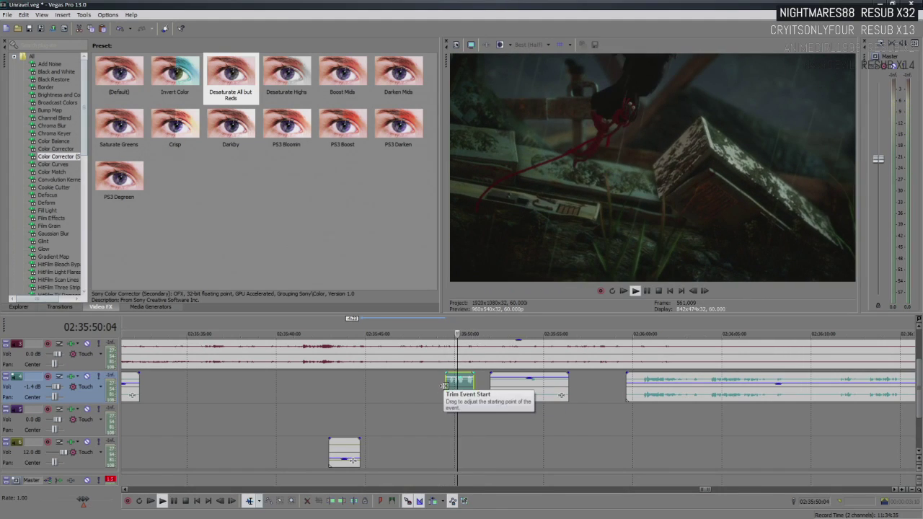
key(space)
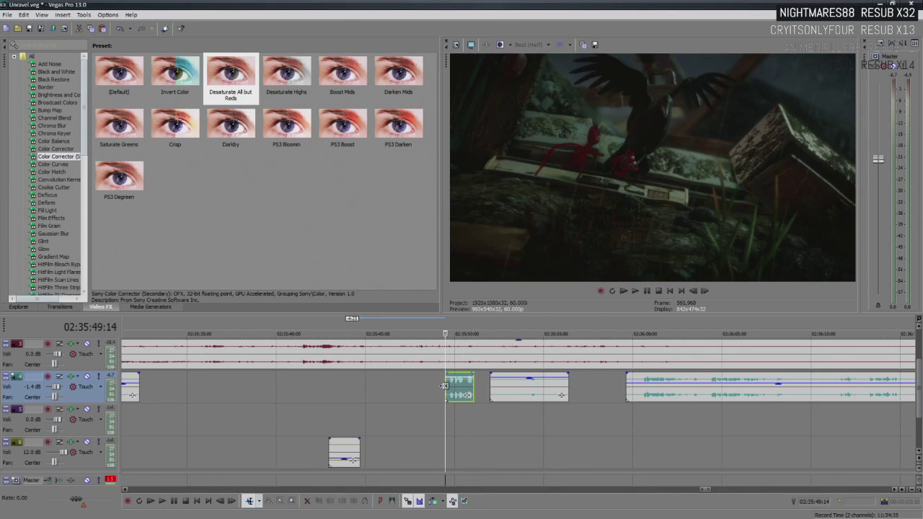
key(space)
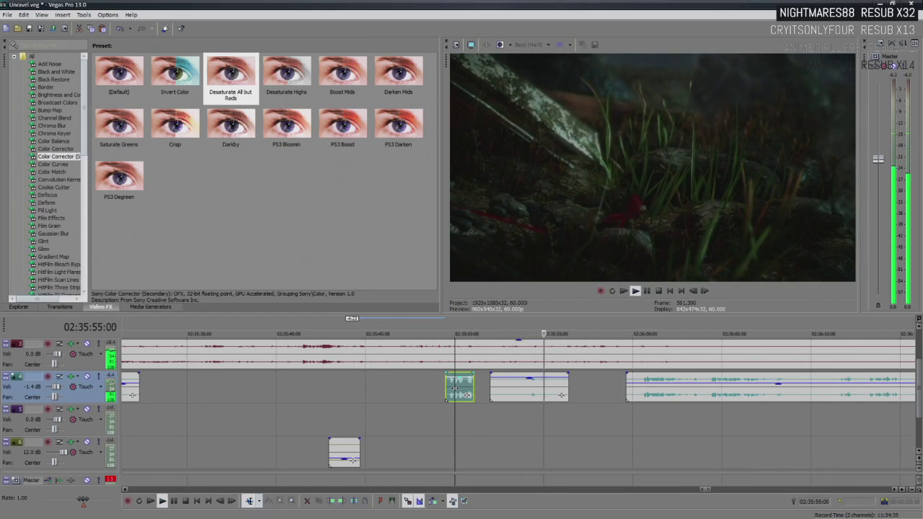
key(space)
key(Delete)
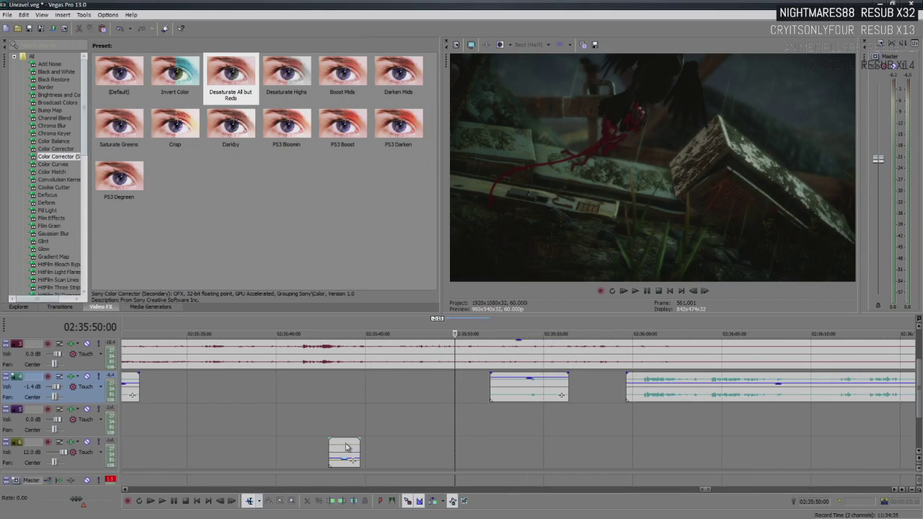
click(344, 451)
key(Delete)
Move the remaining short clip on track 4 to start at about 02:35:55 and the following commentary clip to about 02:36:03, checking with playback
click(491, 396)
key(space)
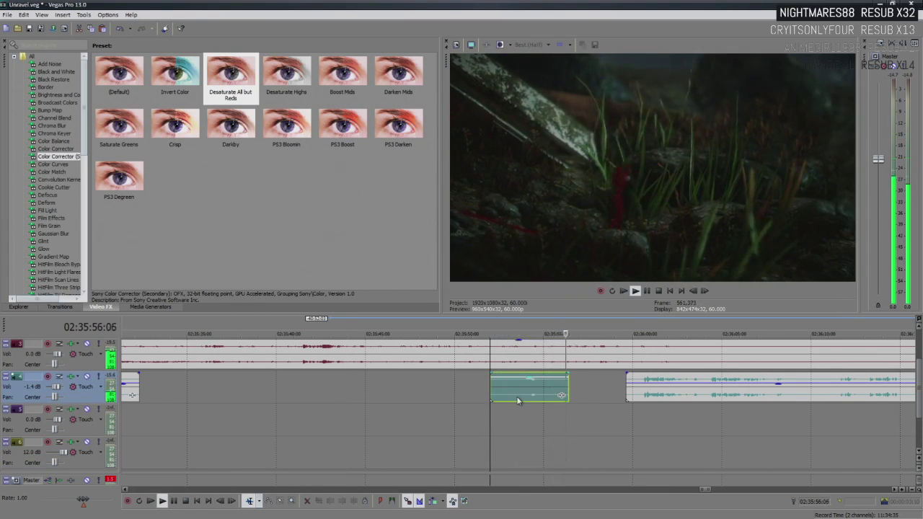
drag(517, 402, 577, 402)
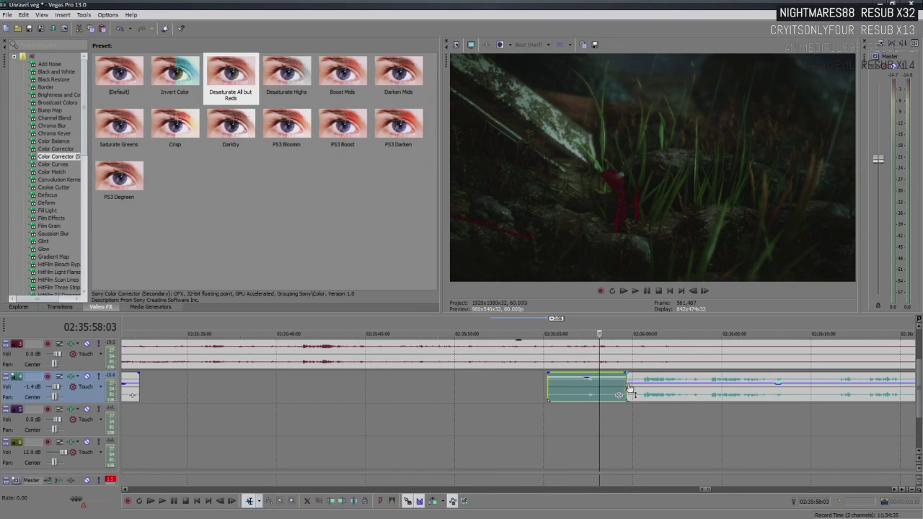
click(542, 393)
key(space)
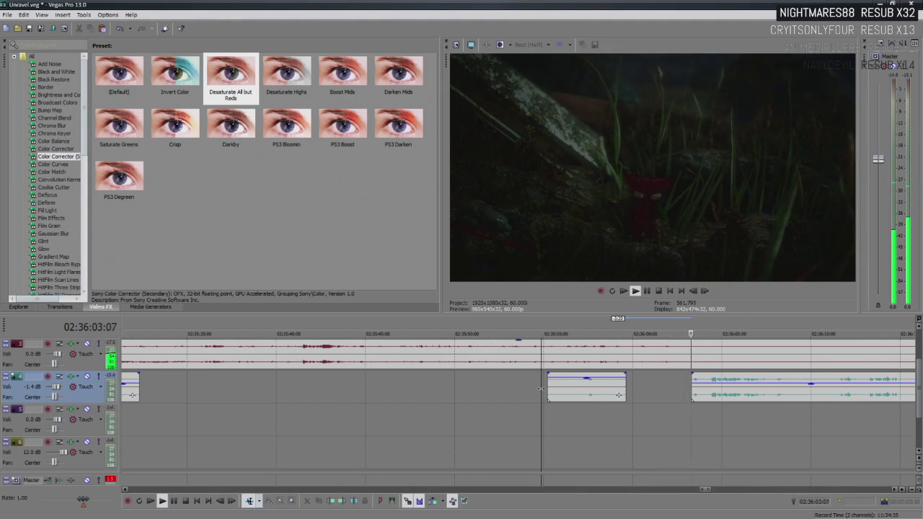
key(Return)
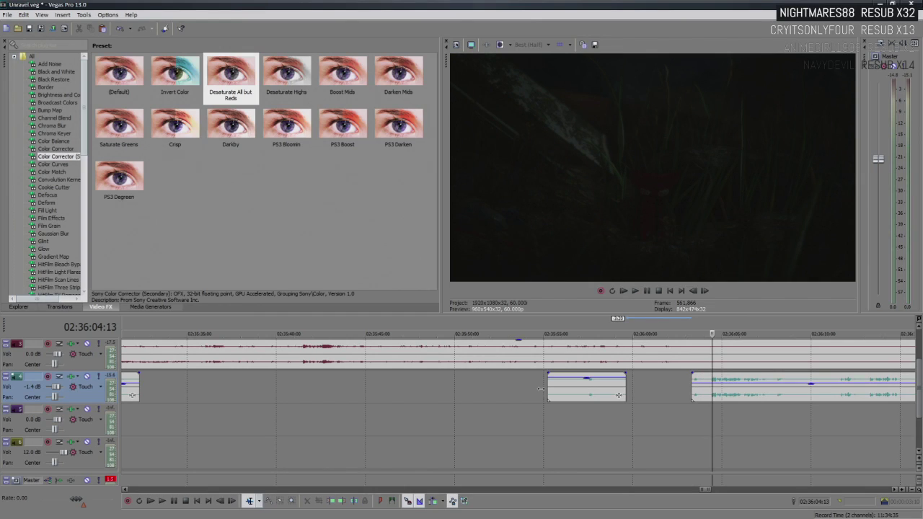
Shift the last commentary clip on track 4 so it starts at about 02:36:11:11 and play it through to about 02:37:02
scroll(541, 388, down, 3)
key(Return)
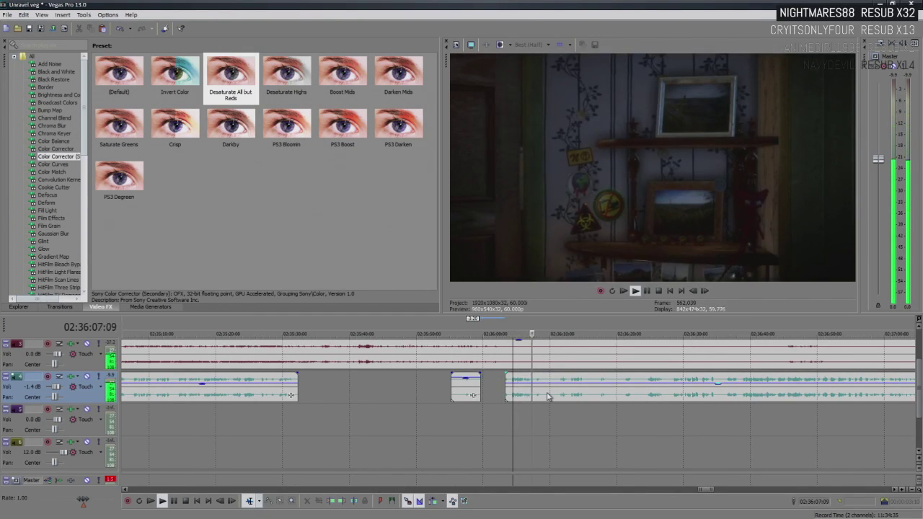
key(Return)
scroll(547, 395, down, 8)
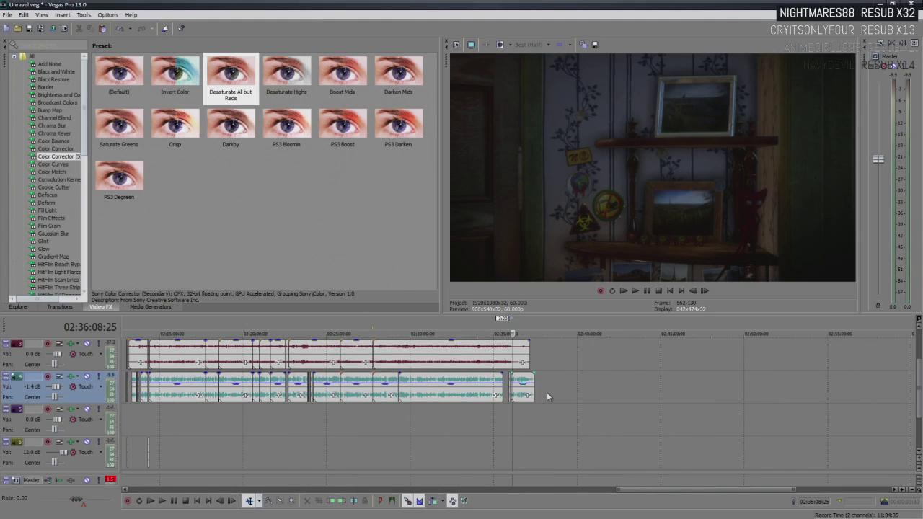
scroll(636, 414, up, 8)
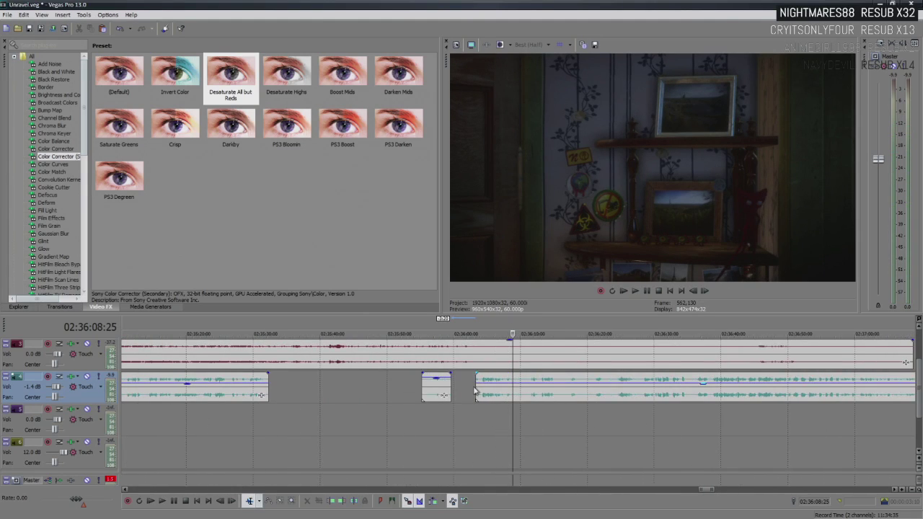
drag(478, 393, 531, 396)
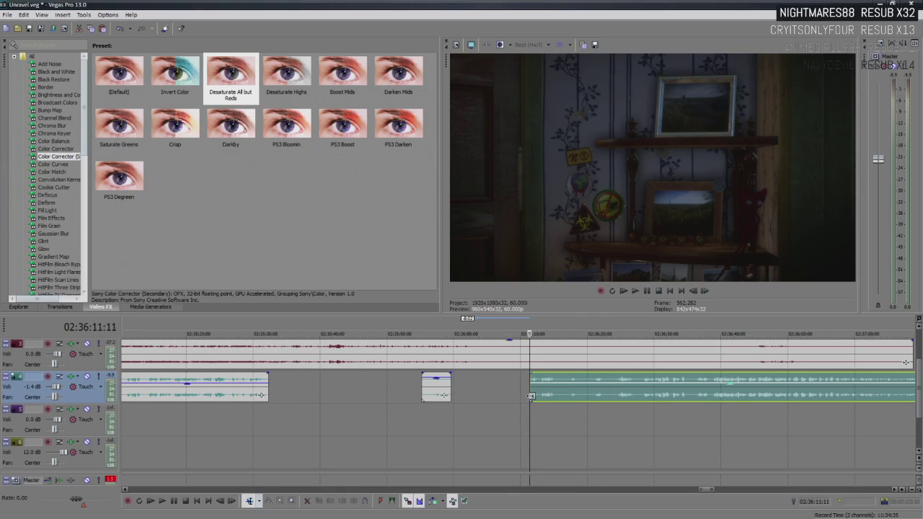
key(space)
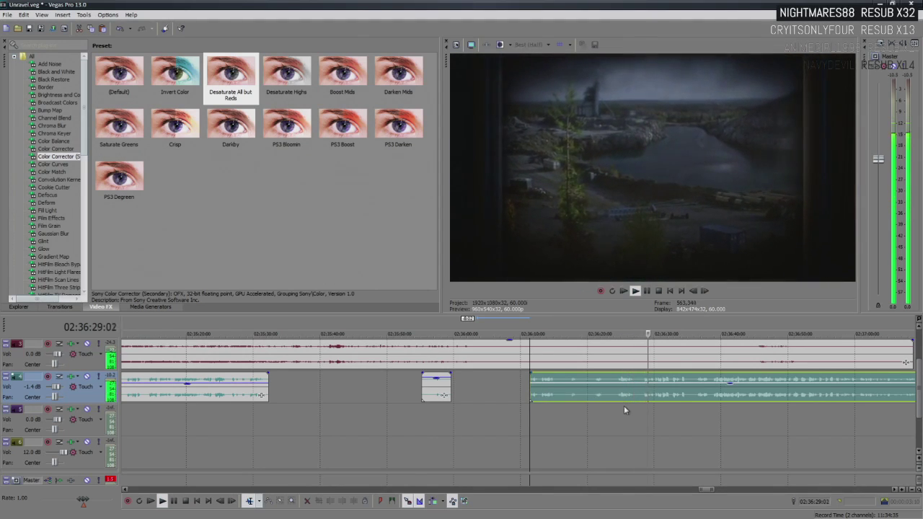
scroll(624, 405, down, 3)
scroll(539, 396, up, 1)
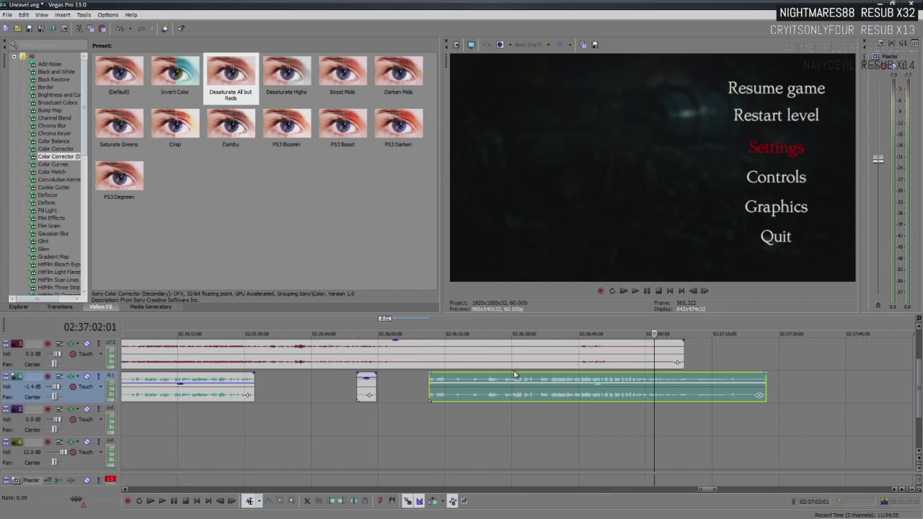
Examine the start of the last commentary clip and the separate track 3 clip at about 03:16:35
click(413, 384)
scroll(546, 397, up, 3)
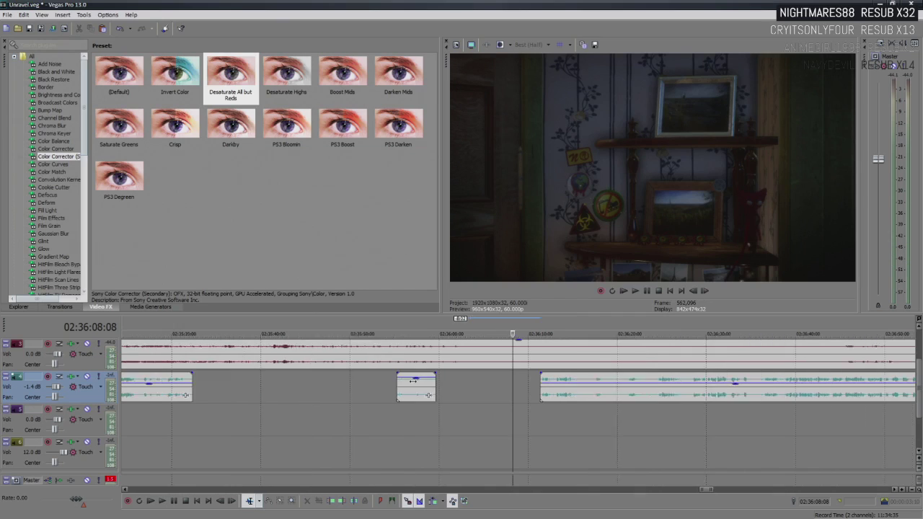
click(560, 392)
scroll(780, 428, down, 5)
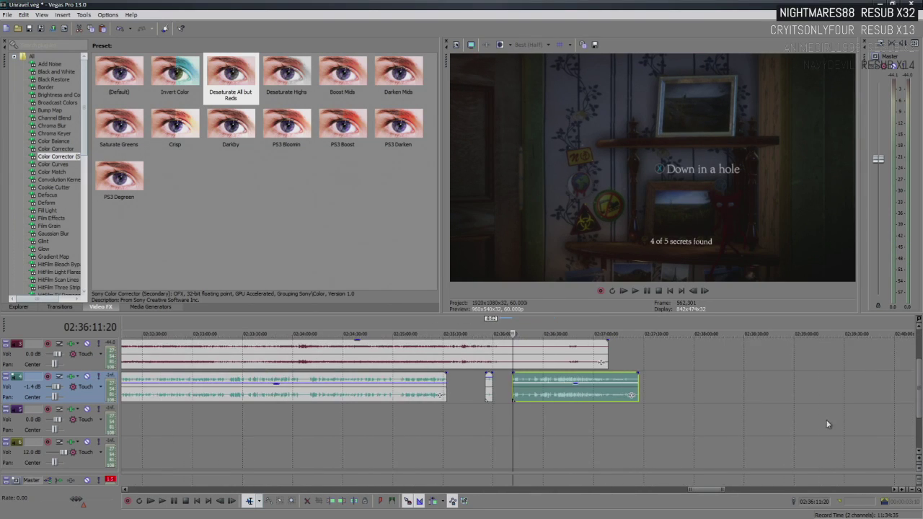
scroll(812, 407, down, 4)
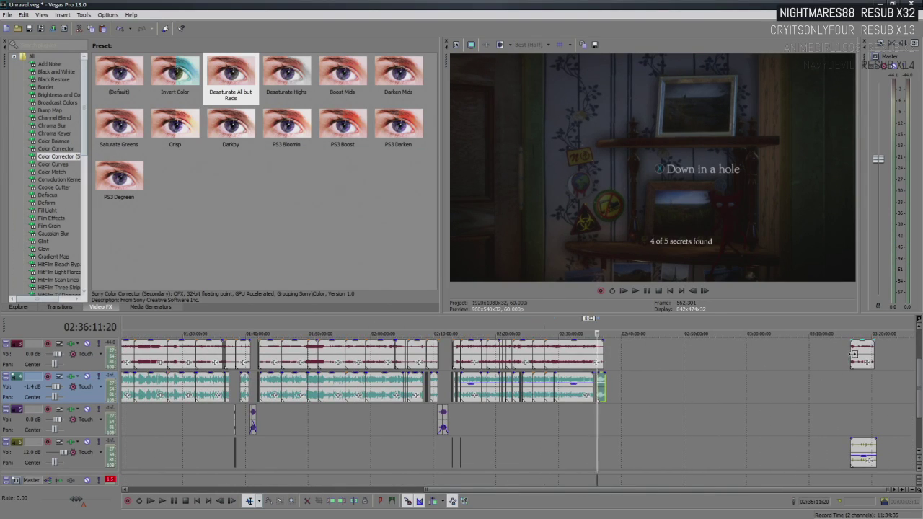
click(862, 353)
scroll(702, 387, up, 5)
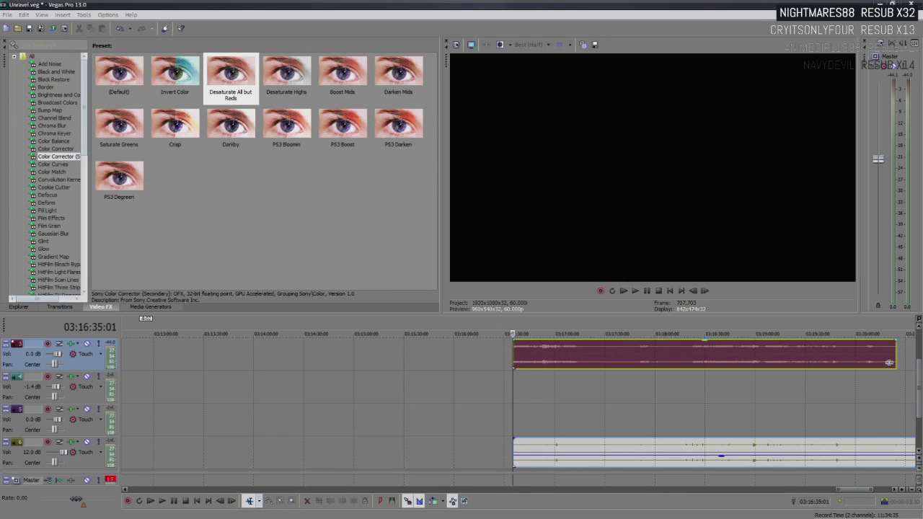
Switch to the Unravel4 recording in Audacity and play it from about 32:26
key(alt+Tab)
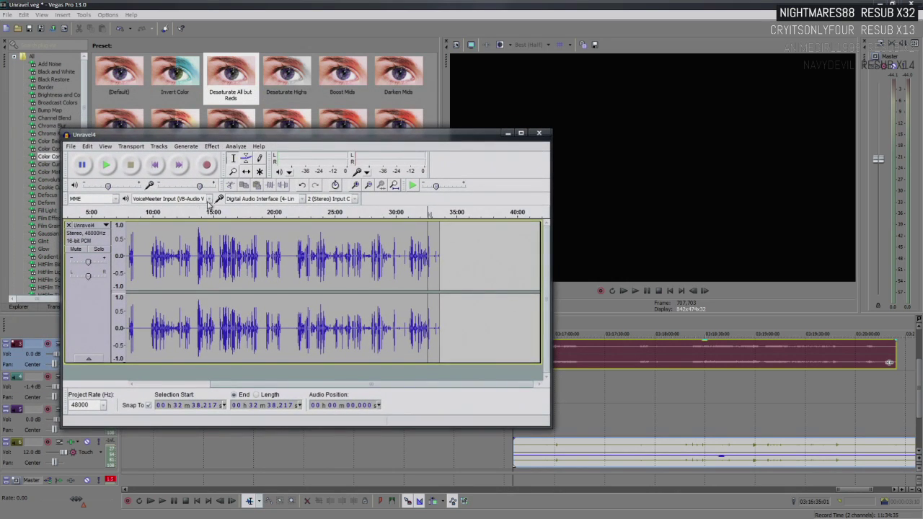
click(233, 172)
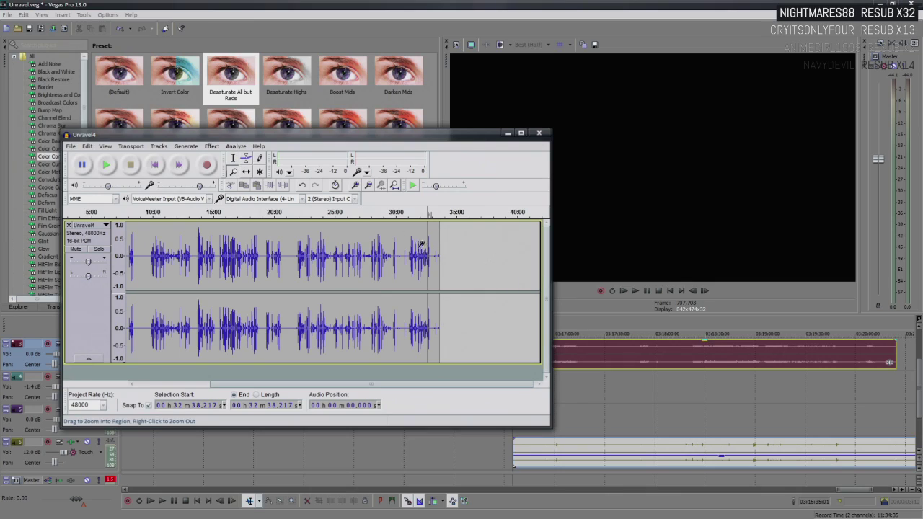
click(418, 241)
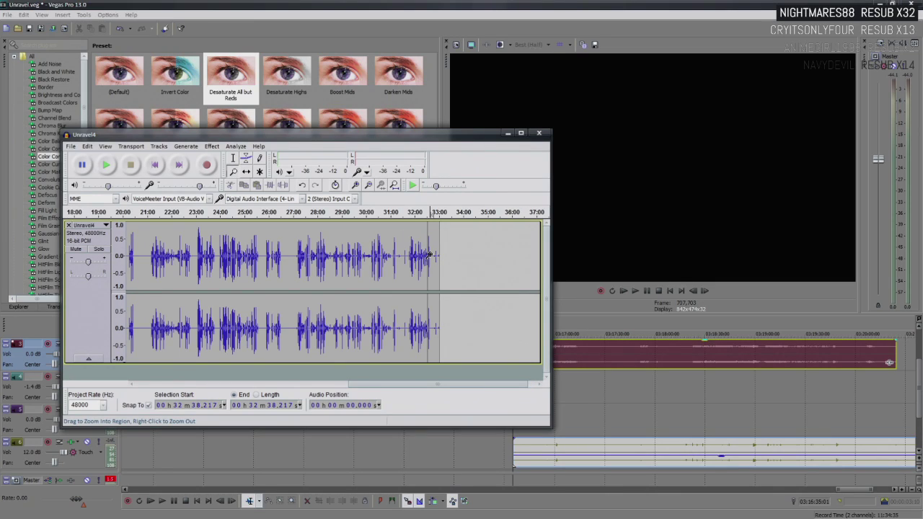
click(428, 258)
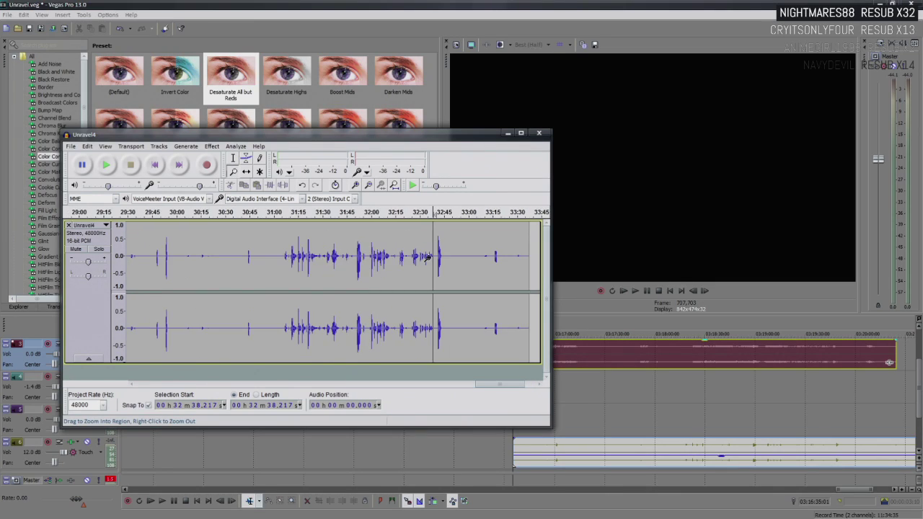
click(428, 257)
click(429, 258)
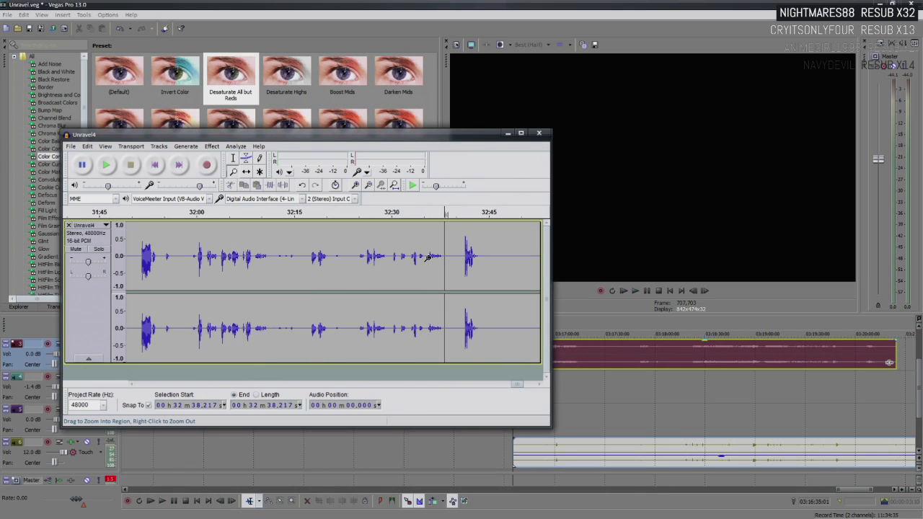
click(428, 258)
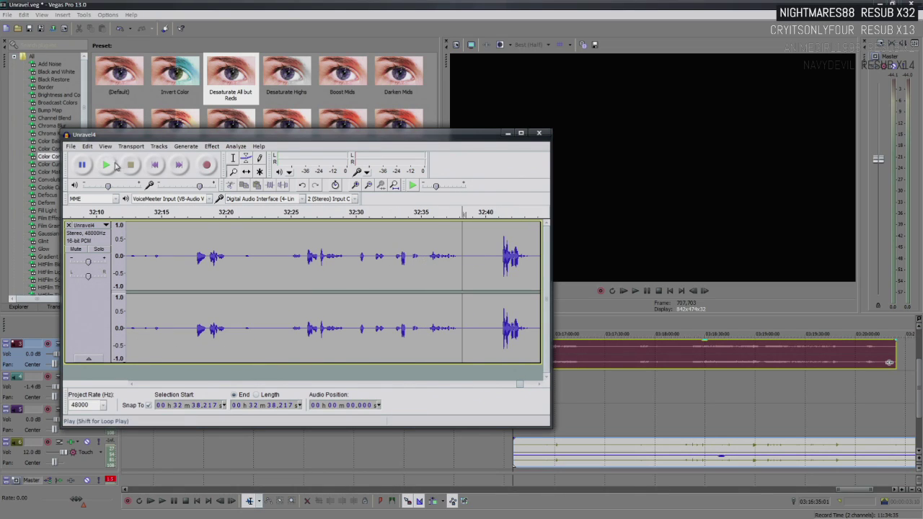
click(305, 257)
click(105, 165)
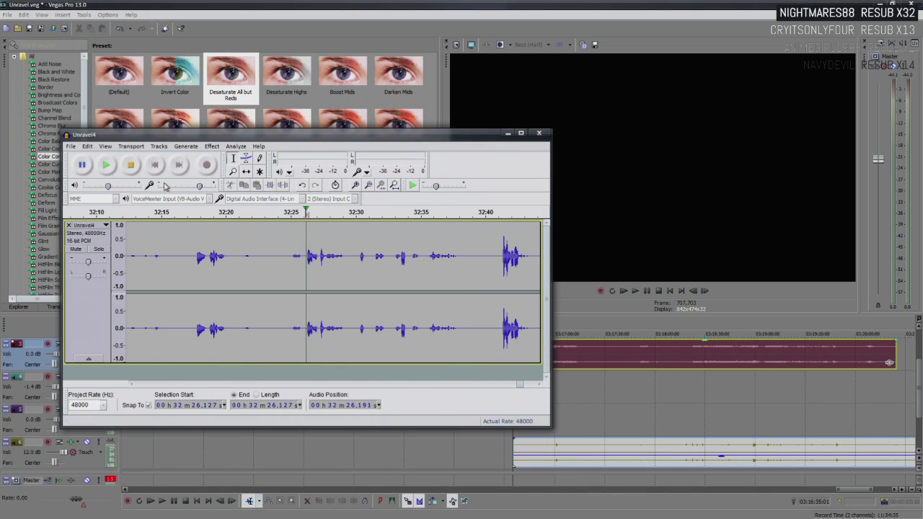
Play the Unravel4 recording from about 33:07, and from just before the loud sound at about 32:41
click(132, 166)
drag(521, 385, 527, 390)
click(329, 250)
click(106, 165)
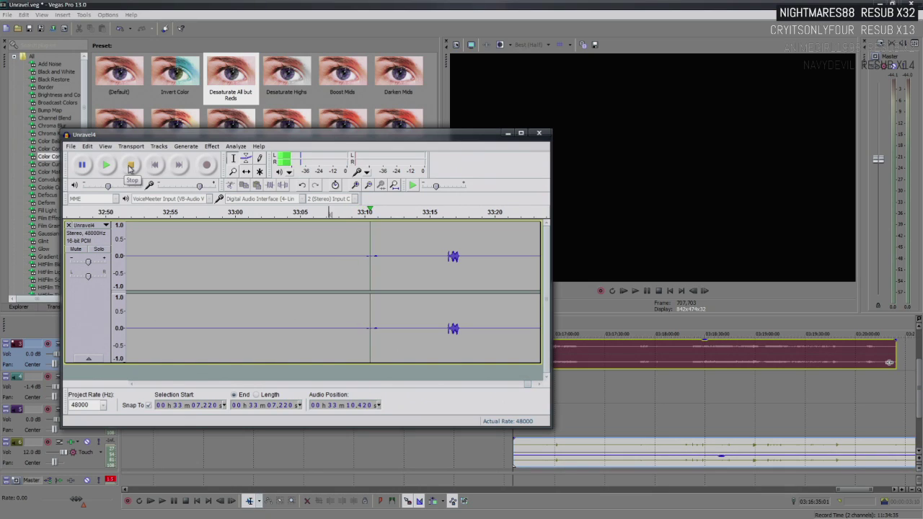
click(130, 165)
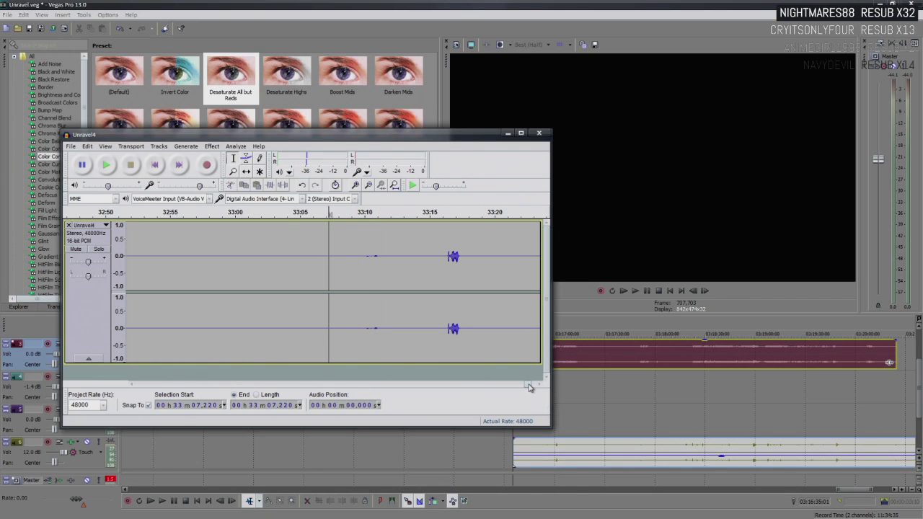
drag(529, 388, 526, 389)
click(145, 250)
click(105, 165)
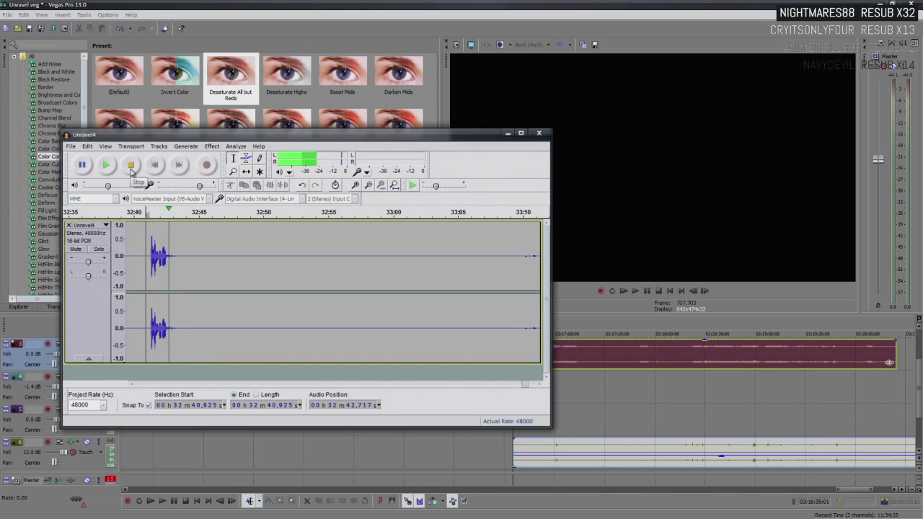
click(131, 167)
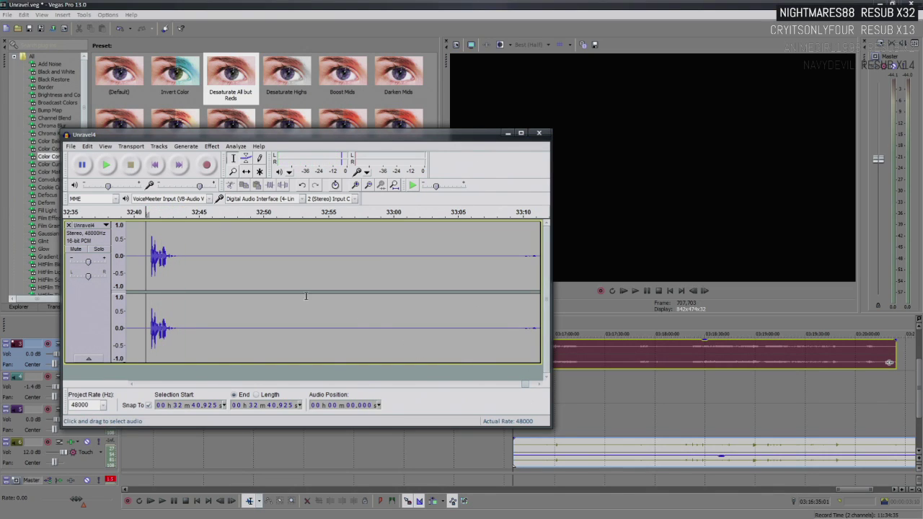
Play the recording from about 32:50 and from about 32:30, and look over the waveform at its very end
click(258, 260)
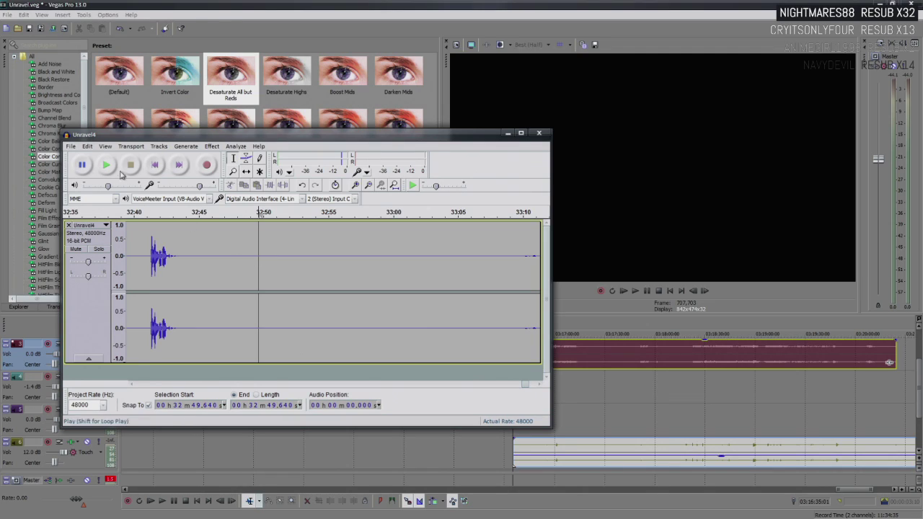
click(106, 165)
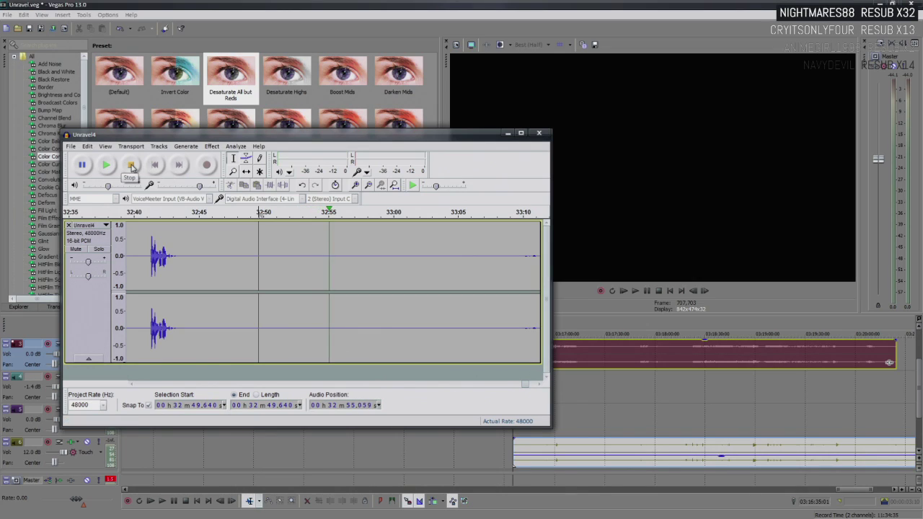
click(134, 167)
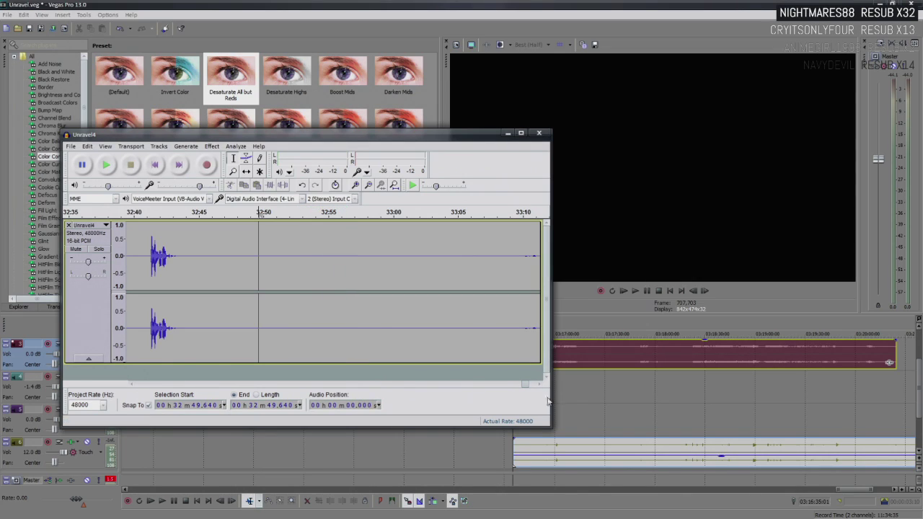
drag(522, 388, 519, 386)
click(258, 259)
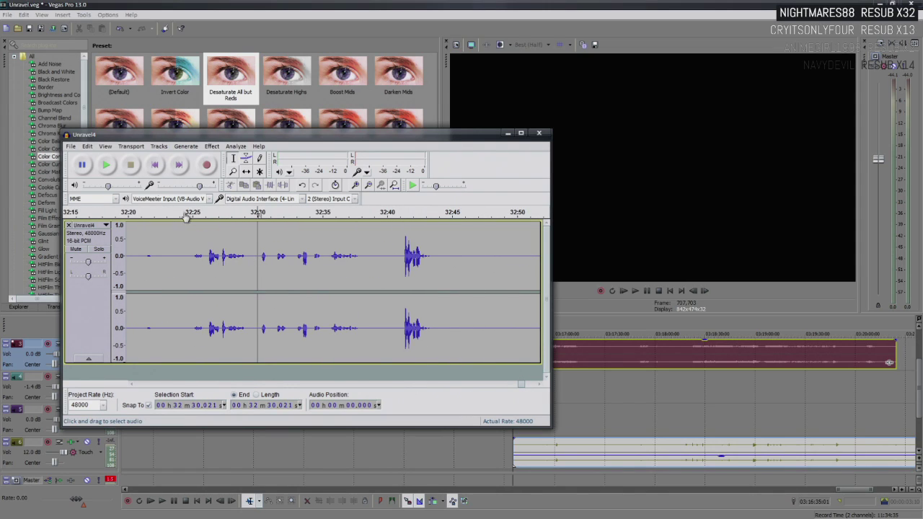
click(116, 168)
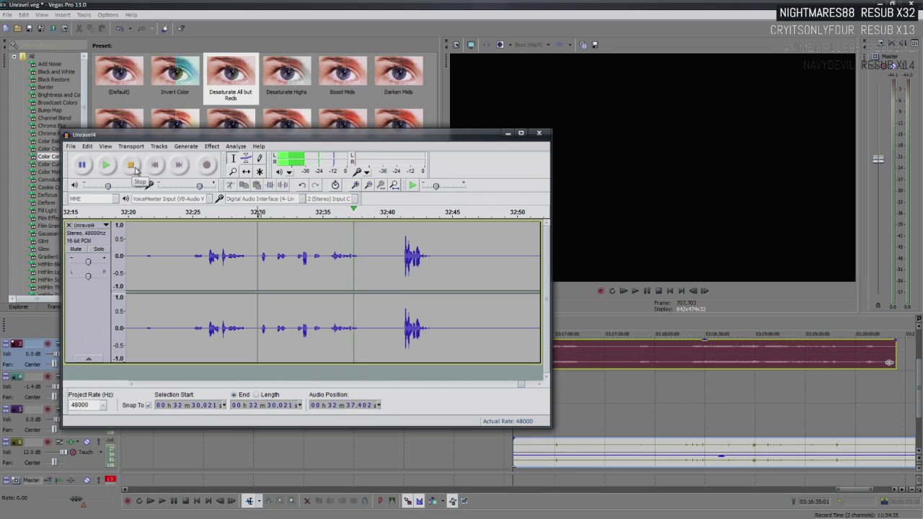
click(135, 168)
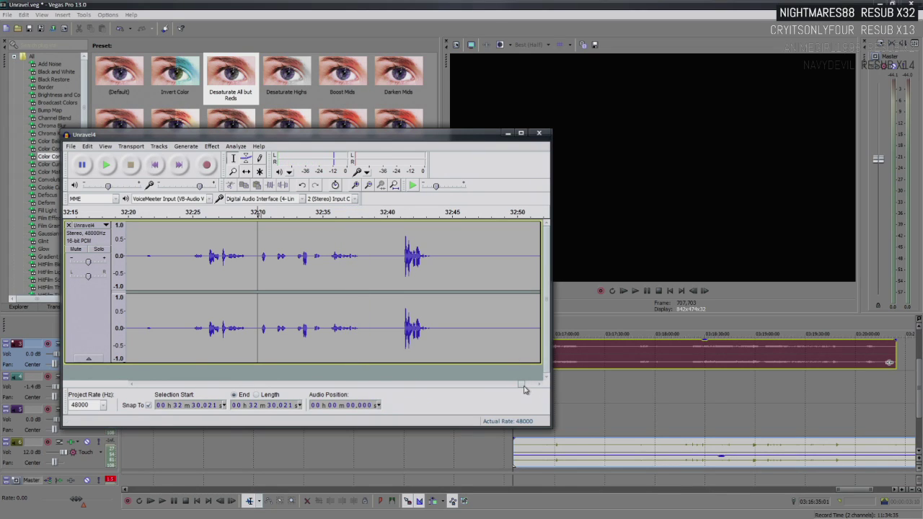
drag(522, 388, 533, 390)
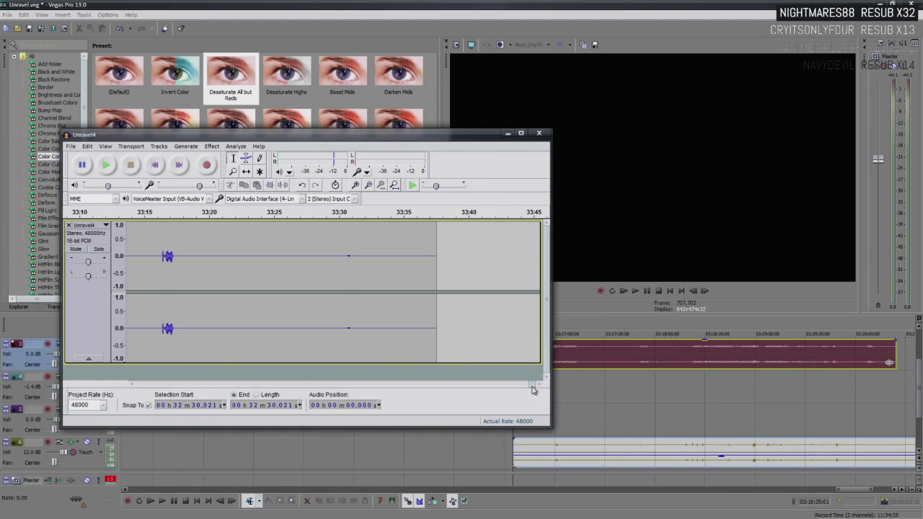
drag(532, 389, 531, 391)
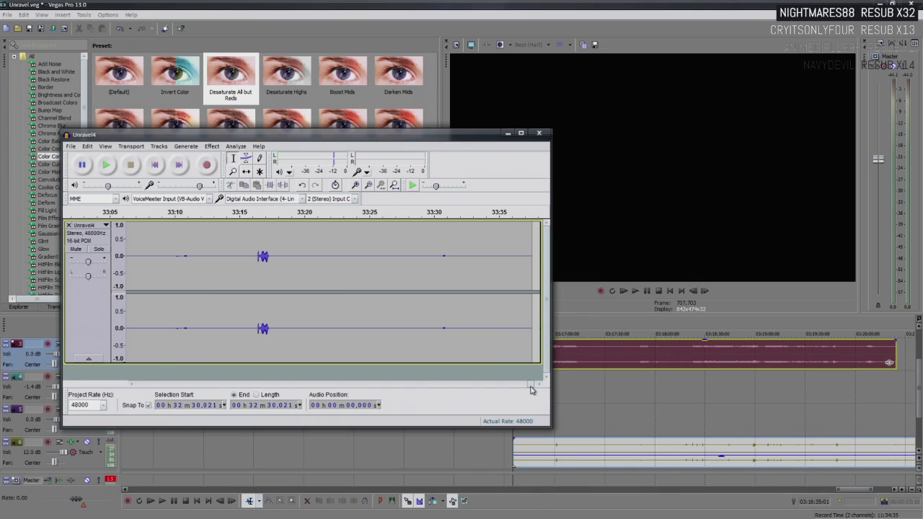
Return to Vegas Pro and examine the footage alongside the last track 3 and track 6 clips, around 03:18:04 and 03:19:19
click(633, 402)
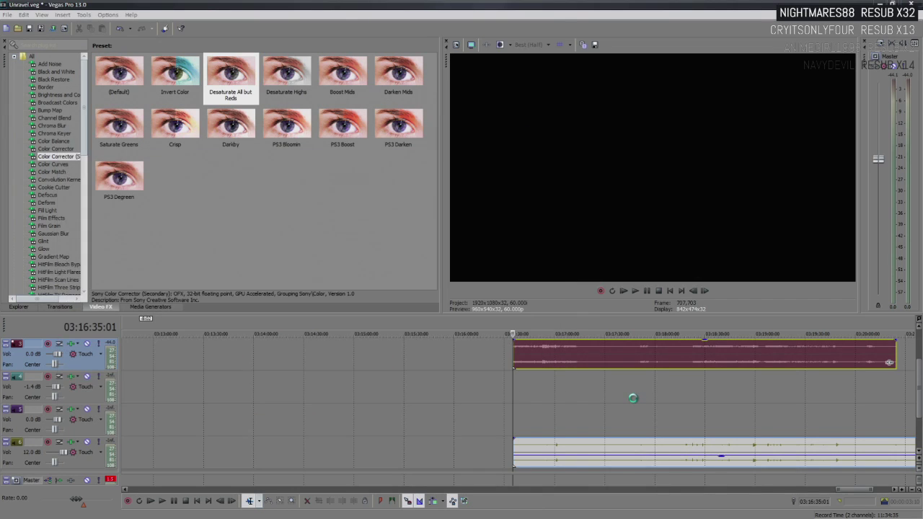
scroll(634, 401, down, 5)
click(813, 397)
scroll(813, 396, up, 5)
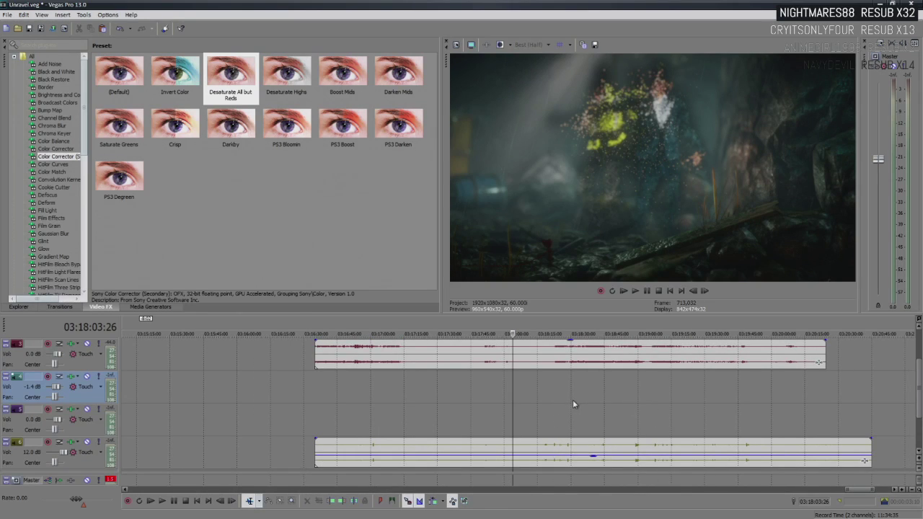
click(648, 406)
click(681, 406)
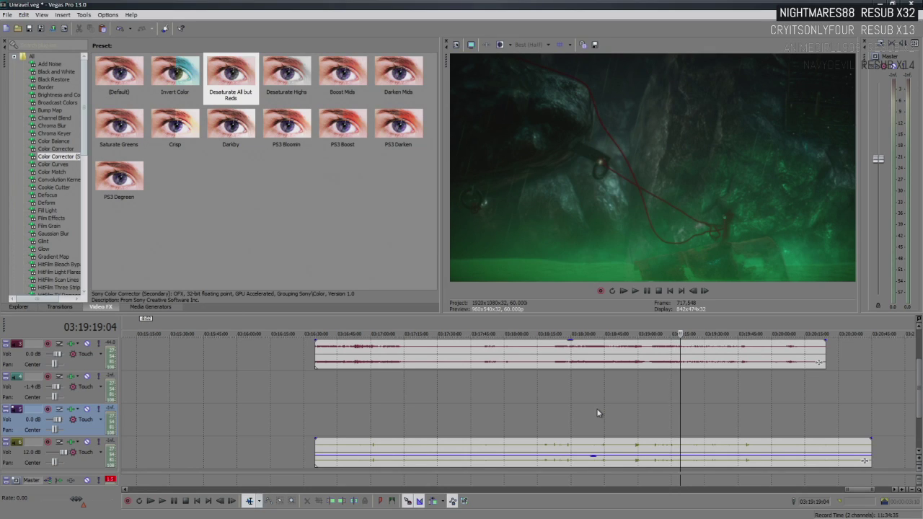
click(539, 412)
click(500, 414)
click(513, 411)
scroll(523, 411, down, 5)
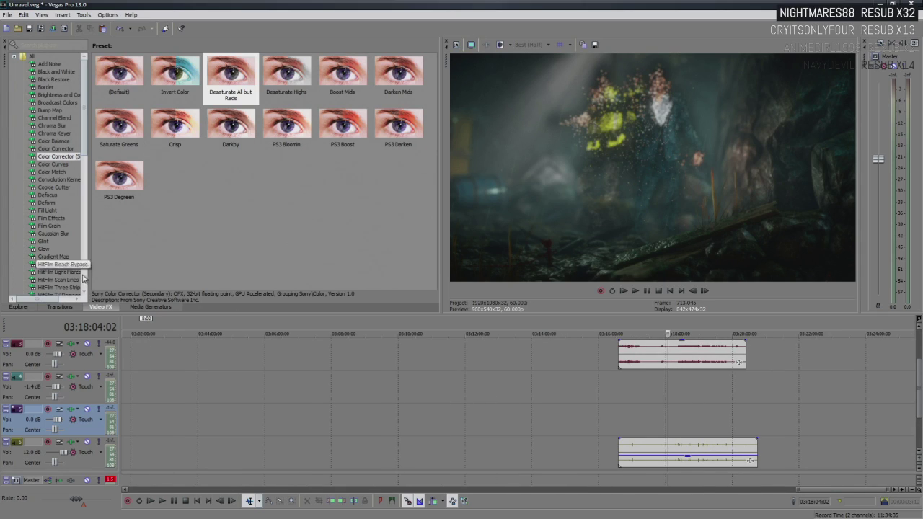
Switch to the Unravel4 recording in Audacity and play the loud section from about 31:51
key(alt+Tab)
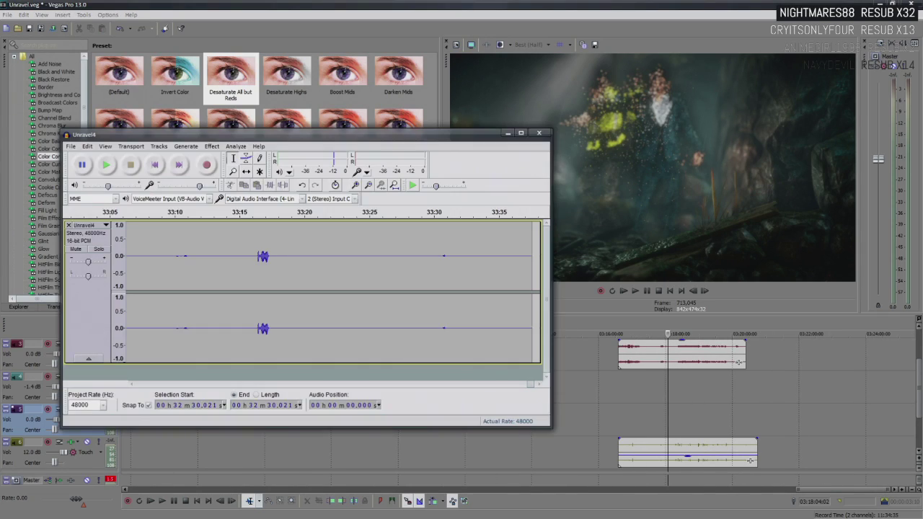
drag(527, 385, 508, 385)
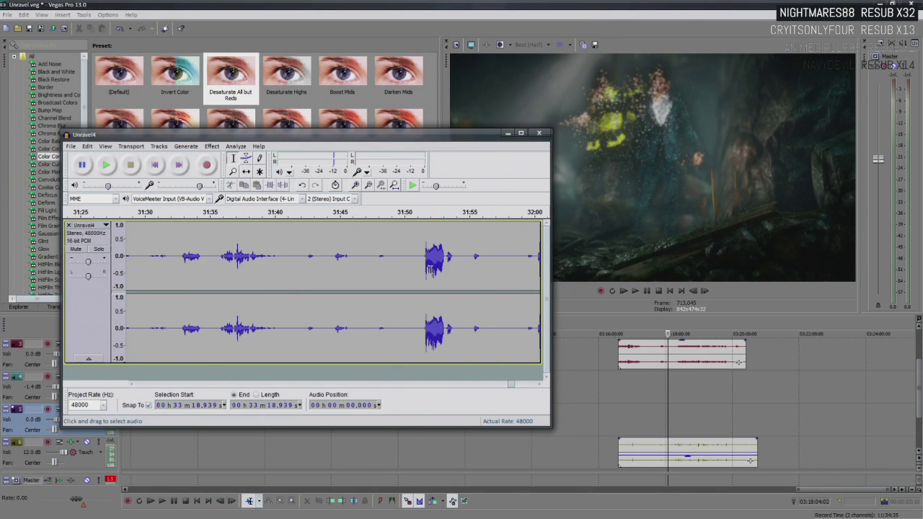
click(106, 165)
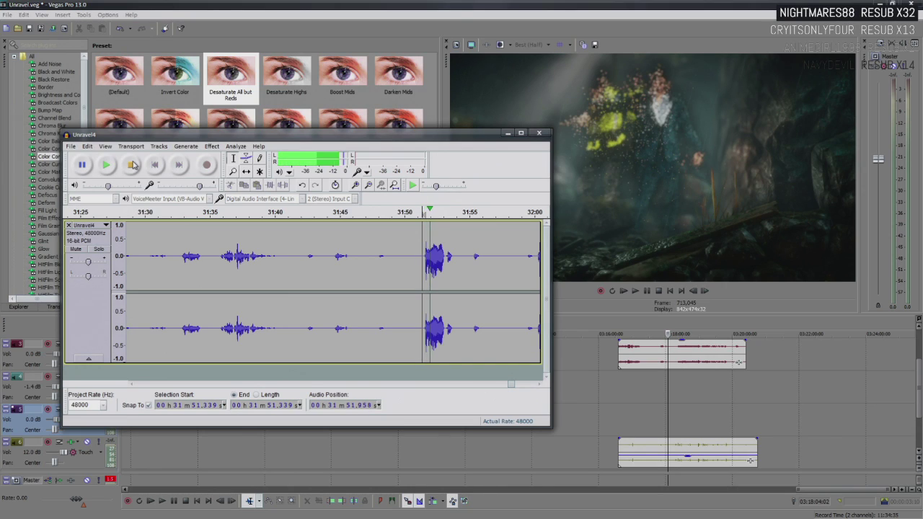
click(131, 165)
Play the recording from about 29:53, from about 30:06 and from about 30:15
drag(509, 385, 489, 382)
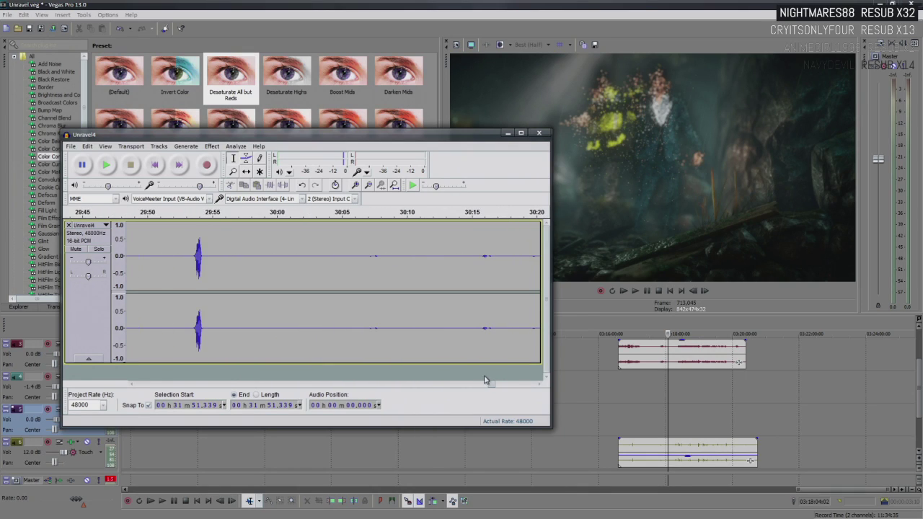
click(190, 231)
click(106, 165)
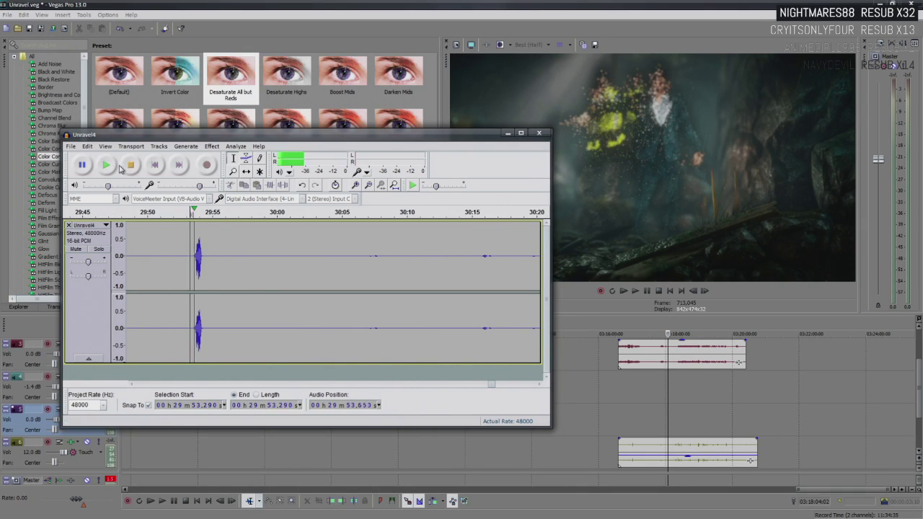
click(130, 165)
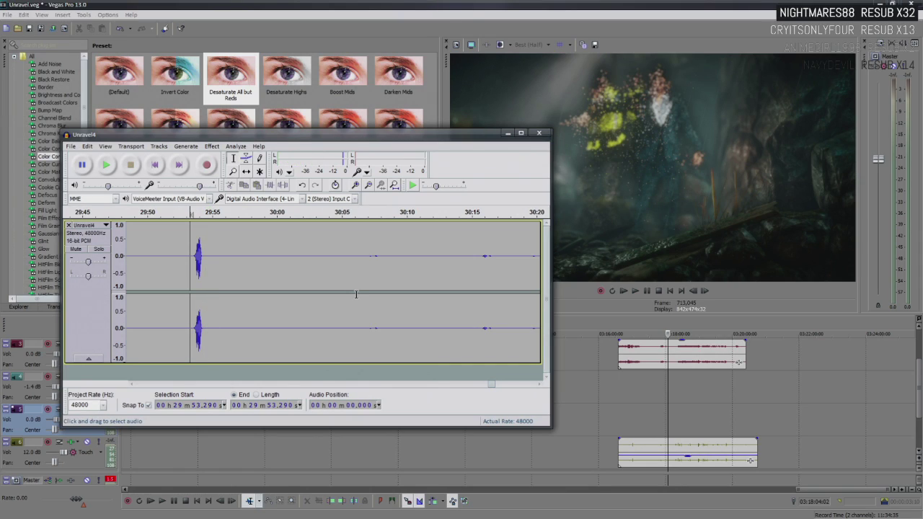
click(358, 266)
click(106, 165)
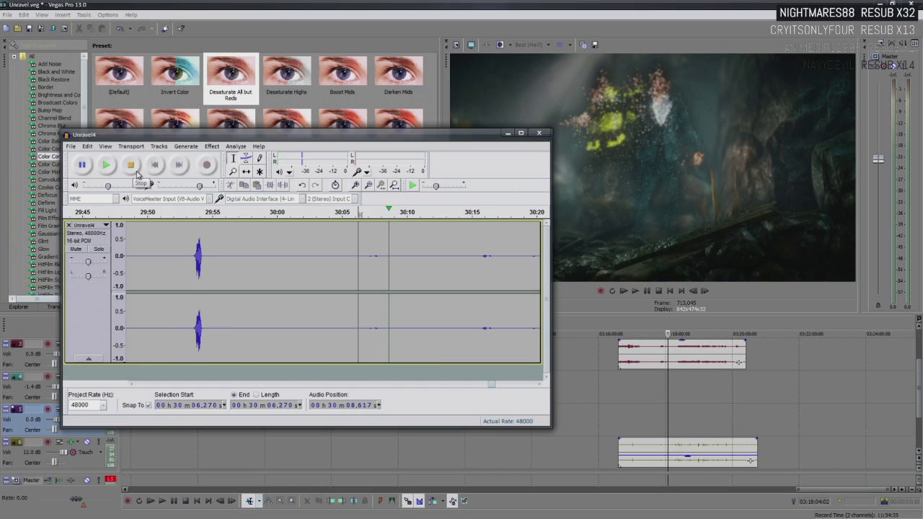
key(x)
click(105, 165)
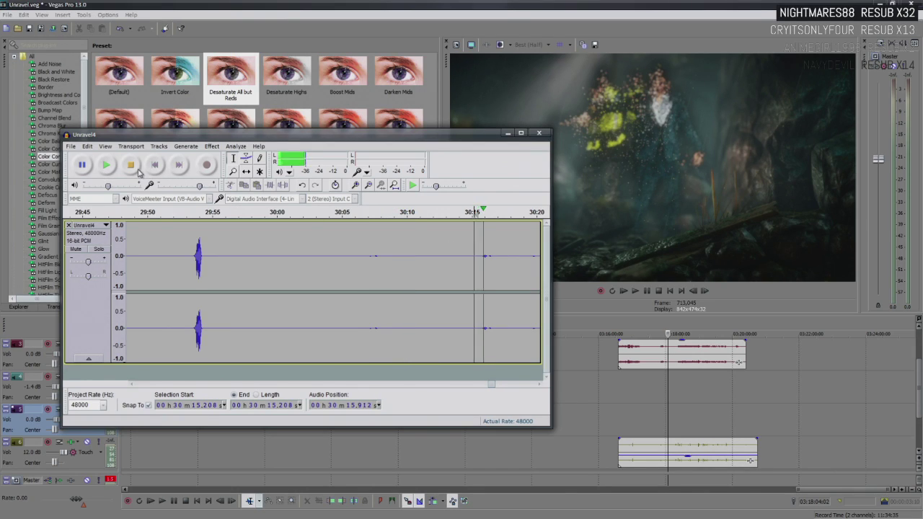
click(131, 166)
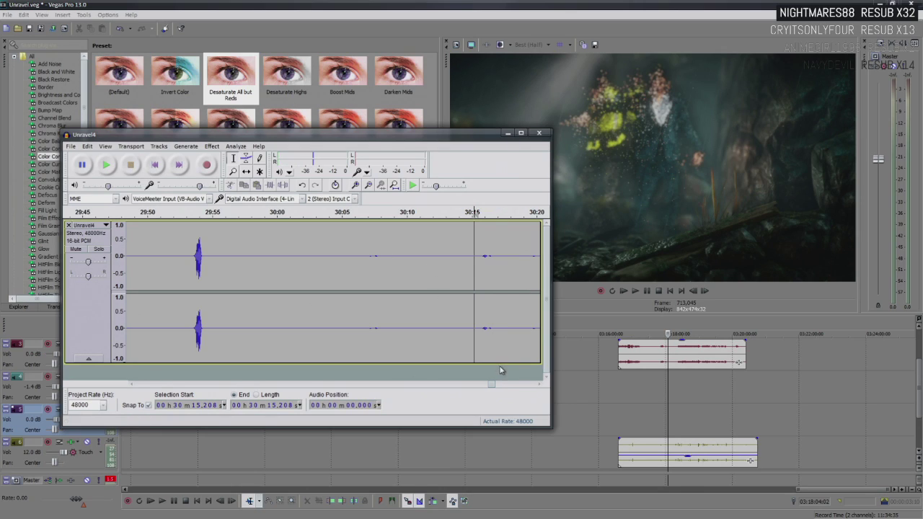
Play the quieter speech from about 29:05 and from about 29:14, and sample the stretch between about 29:15.6 and 29:17.2
drag(491, 387, 482, 386)
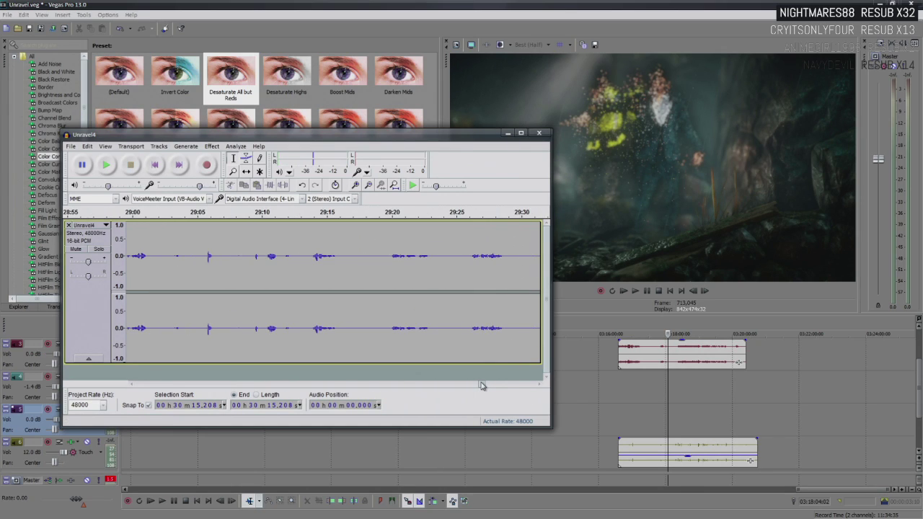
click(199, 210)
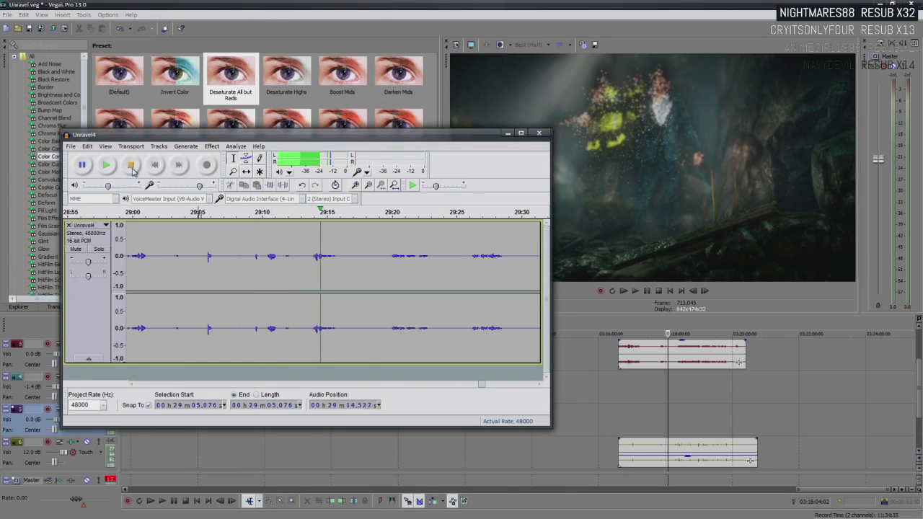
click(132, 168)
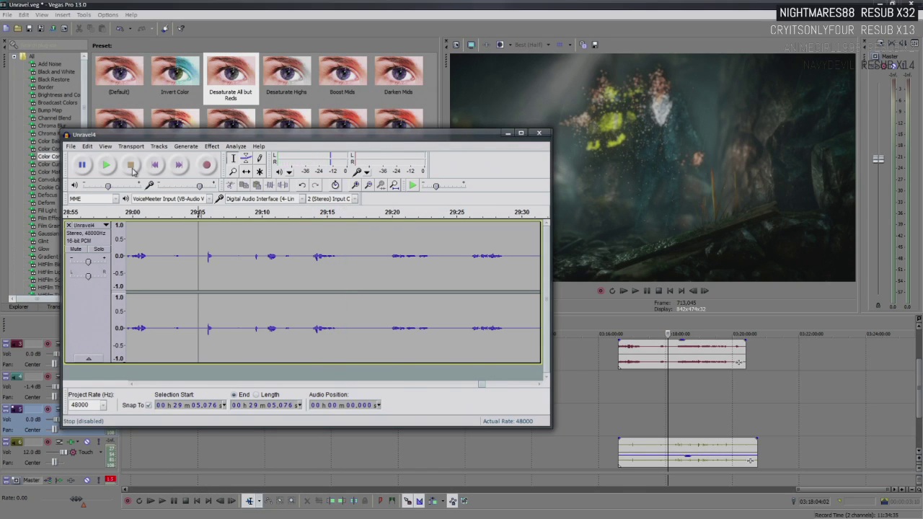
click(315, 255)
click(116, 168)
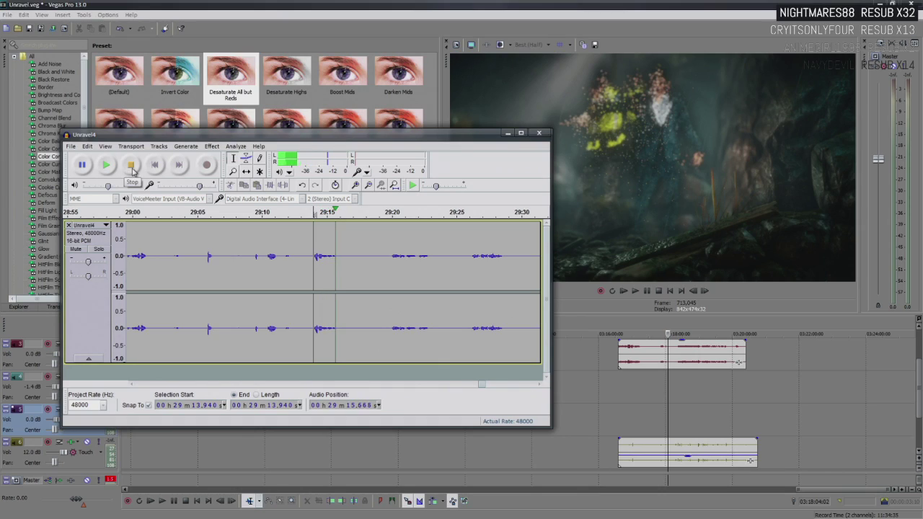
click(132, 168)
drag(354, 263, 335, 262)
click(106, 165)
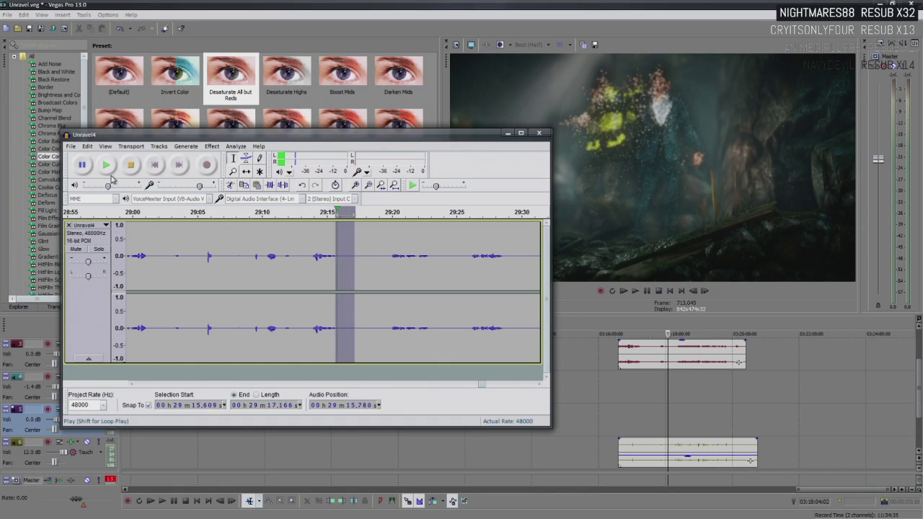
click(323, 278)
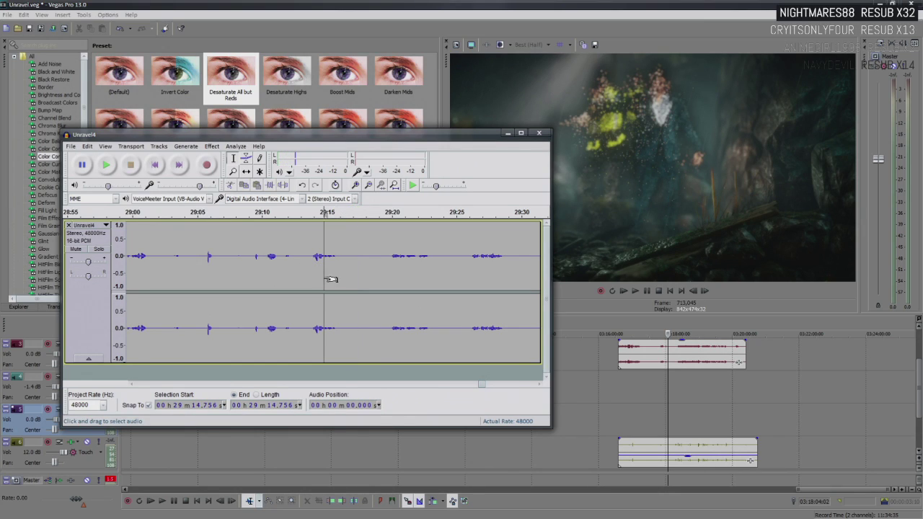
Play the recording from about 28:31 and from about 27:45
drag(482, 384, 477, 386)
click(228, 255)
click(106, 165)
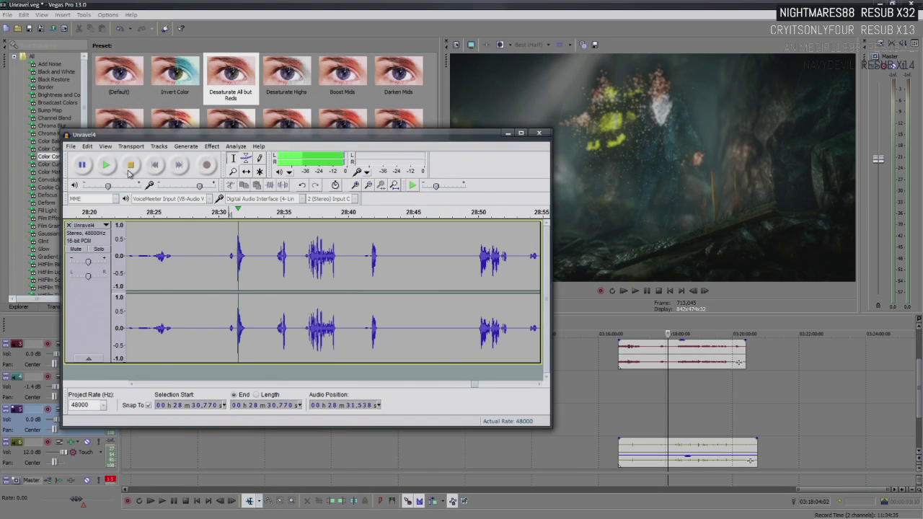
click(131, 167)
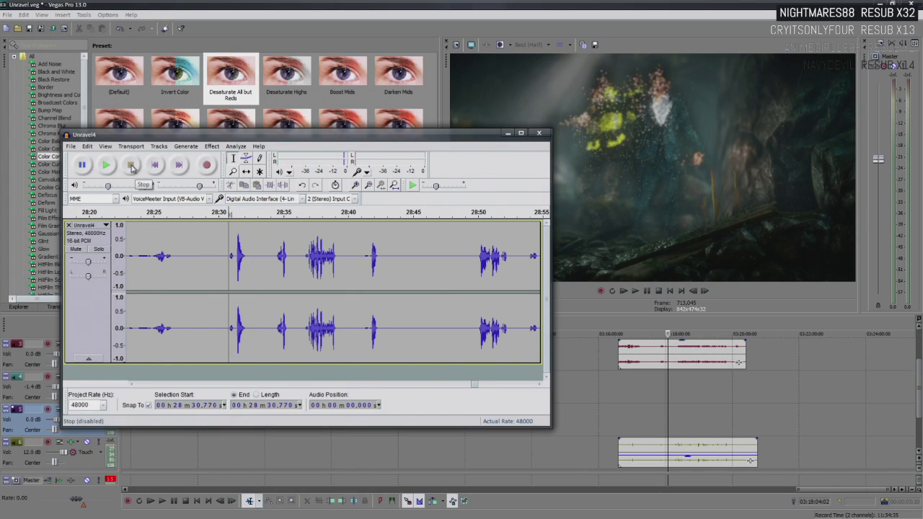
drag(479, 389, 468, 388)
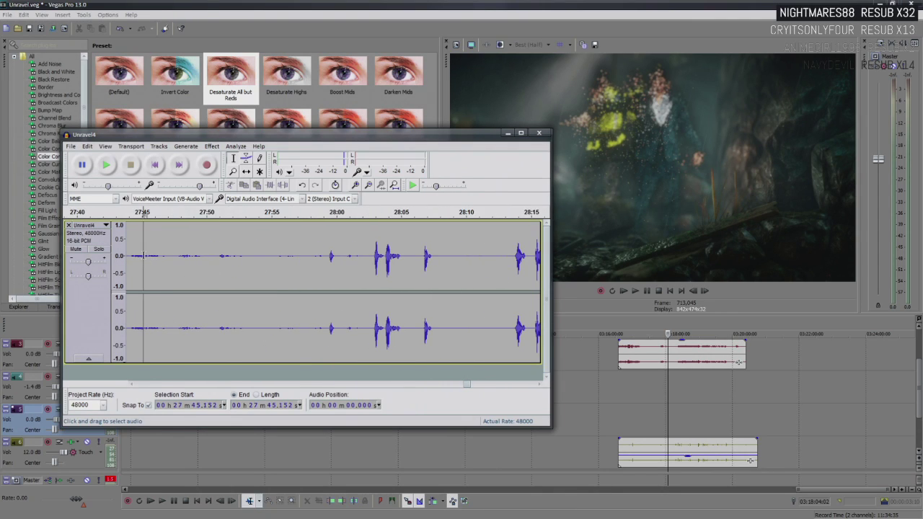
click(106, 165)
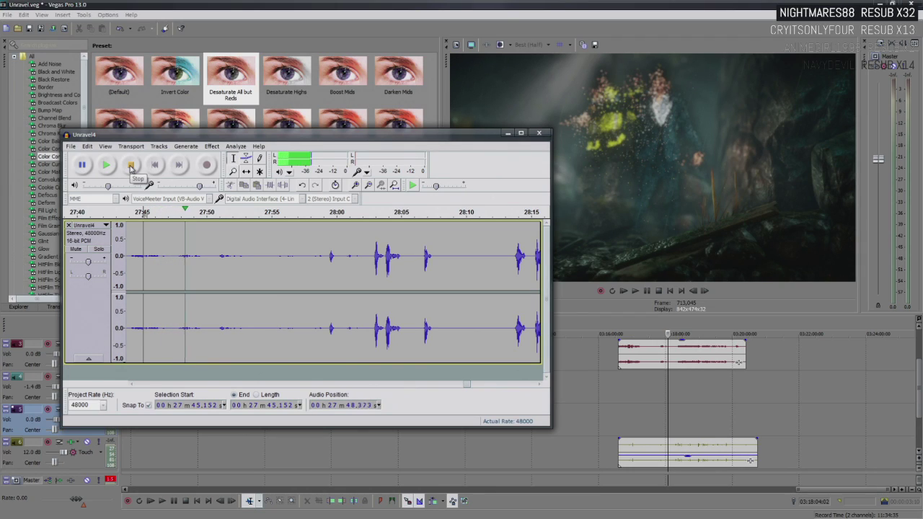
Stop the recording's playback in Audacity, switch back to Vegas Pro and place the playhead at about 03:17:19
click(130, 165)
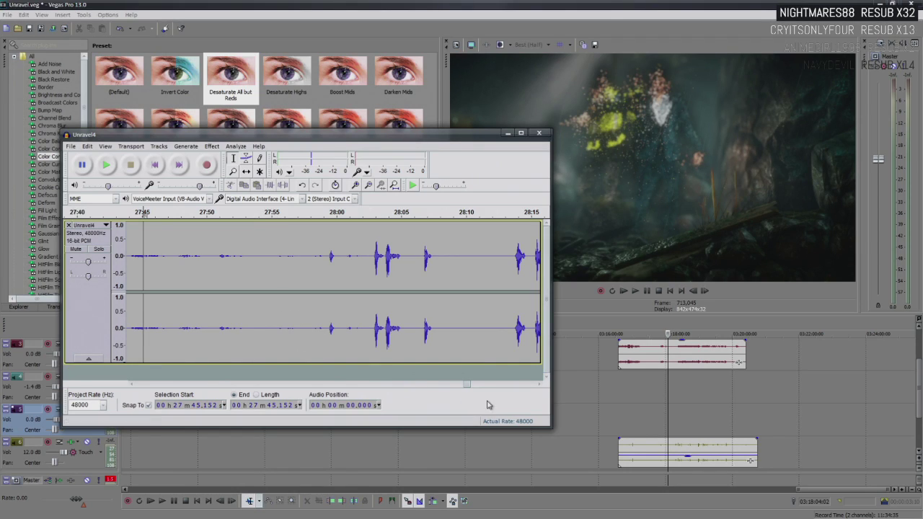
drag(471, 388, 463, 388)
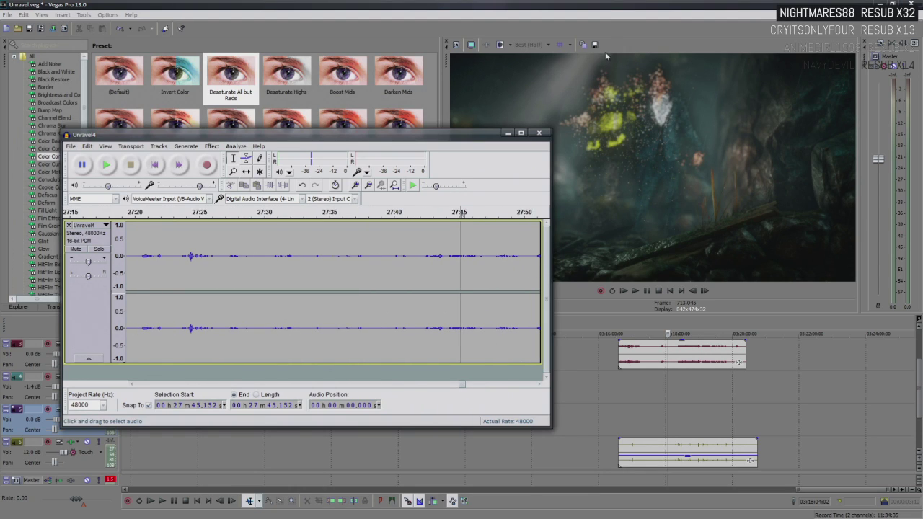
click(609, 6)
click(642, 431)
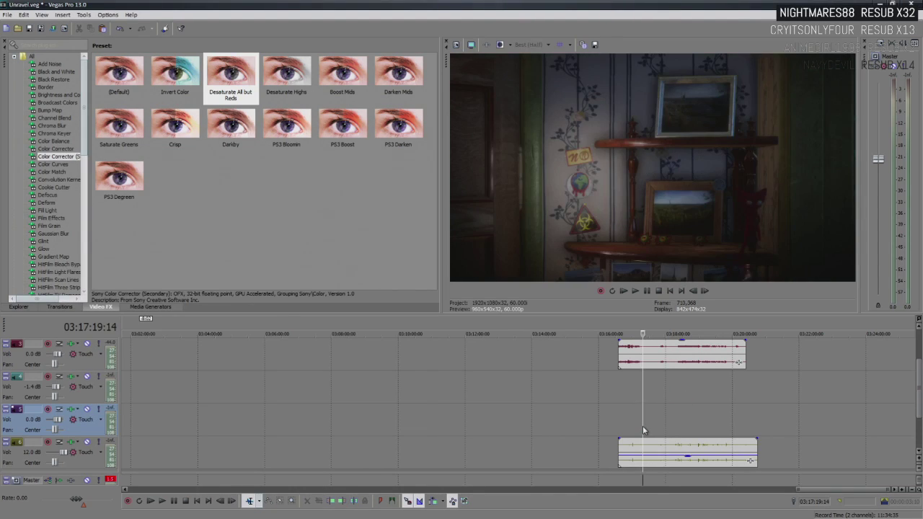
Trim the start of the final gameplay and commentary clips forward to about 03:16:40
scroll(643, 431, up, 4)
mouse_move(417, 352)
mouse_down()
mouse_move(450, 353)
mouse_move(391, 361)
mouse_move(427, 364)
mouse_up()
click(396, 359)
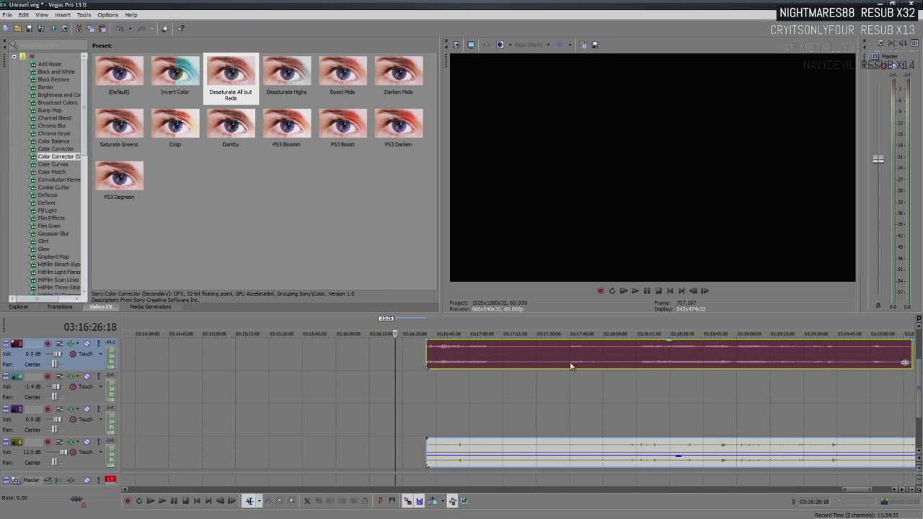
scroll(427, 363, up, 1)
click(442, 364)
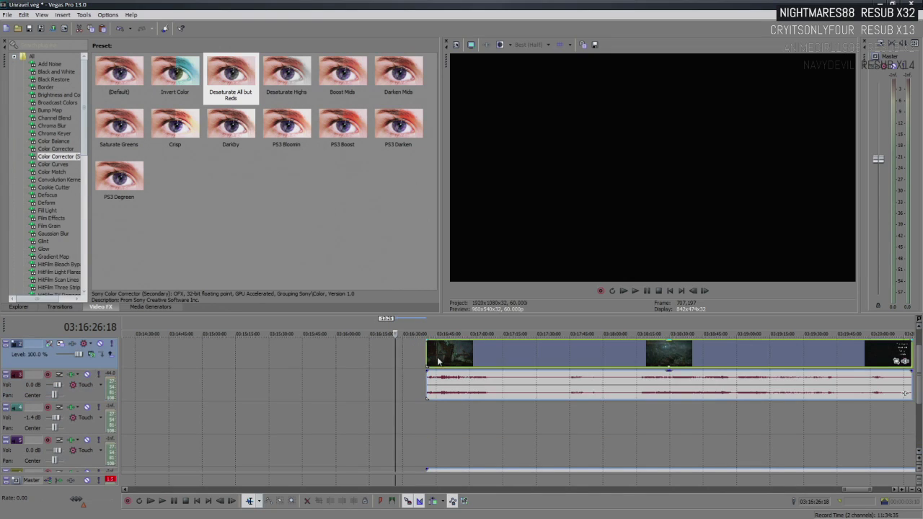
Play the final gameplay clip from about 03:16:53 to about 03:17:01
click(456, 357)
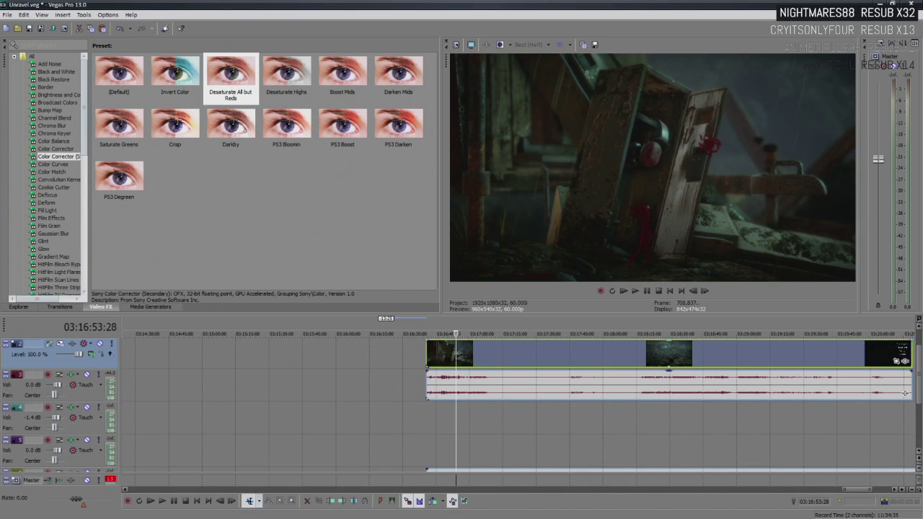
key(space)
scroll(460, 352, up, 4)
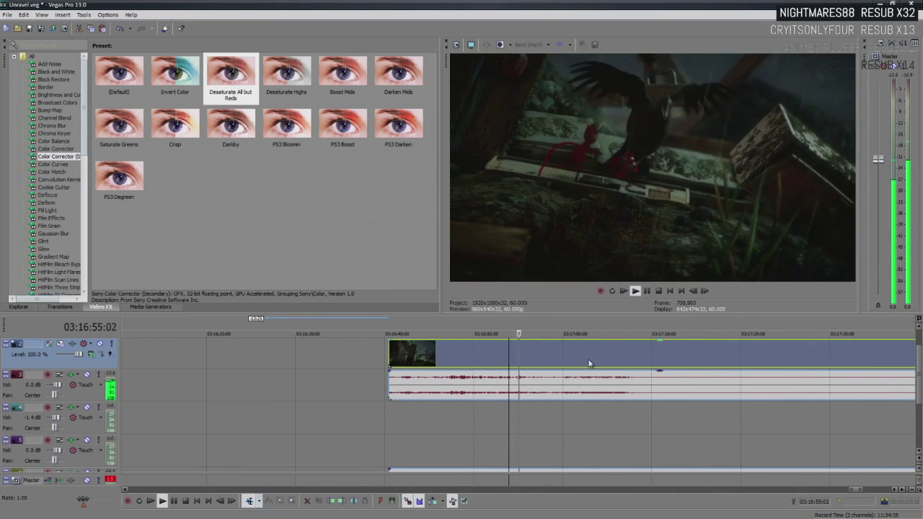
key(space)
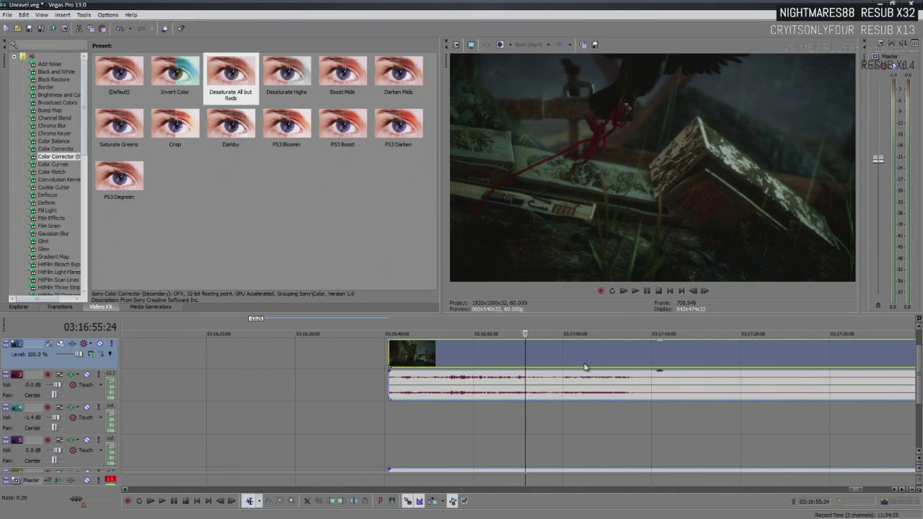
key(space)
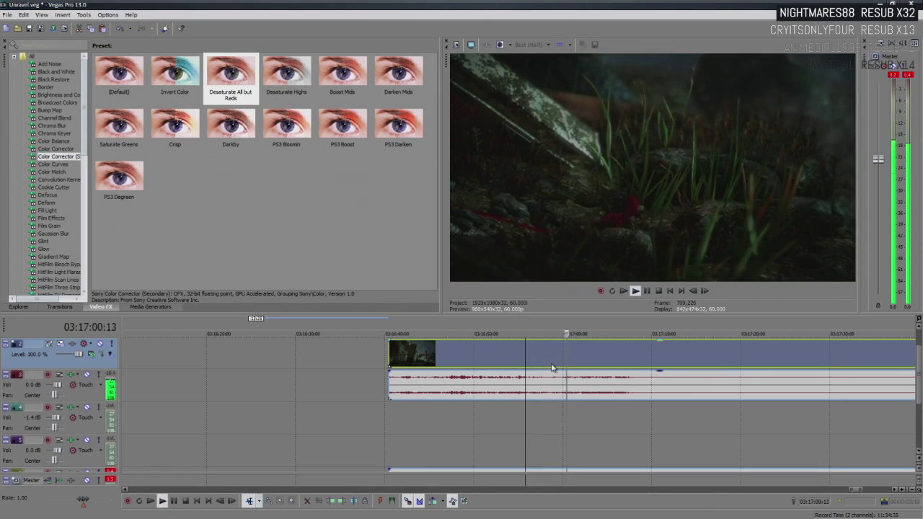
key(space)
Trim the start of the final gameplay and commentary clips forward by about 14 seconds, to about 03:16:54
drag(919, 374, 918, 395)
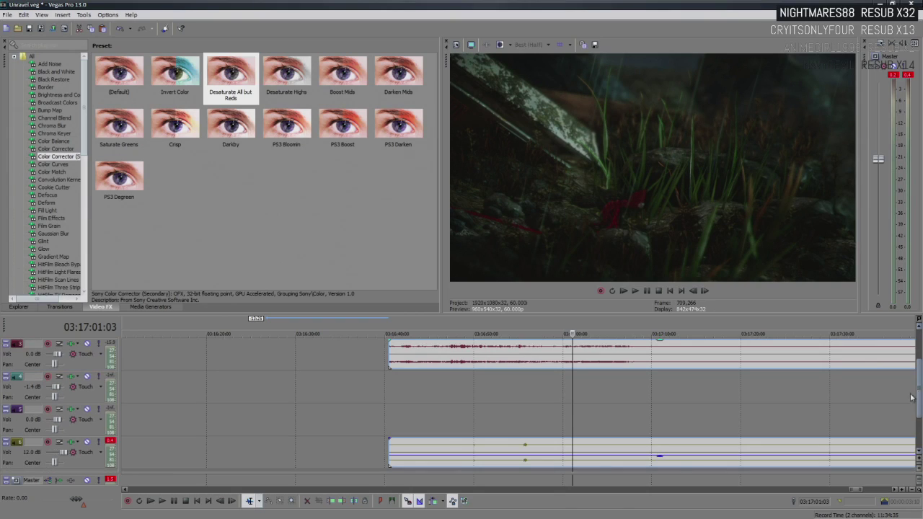
click(501, 451)
drag(390, 454, 517, 459)
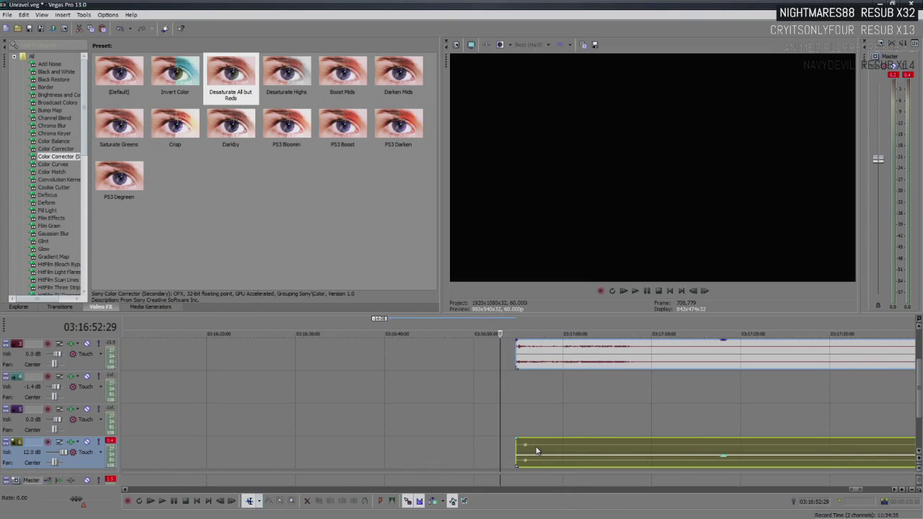
Split the commentary clip on track 6 at about 03:16:56 and cut its short opening snippet
click(537, 451)
click(526, 450)
click(533, 449)
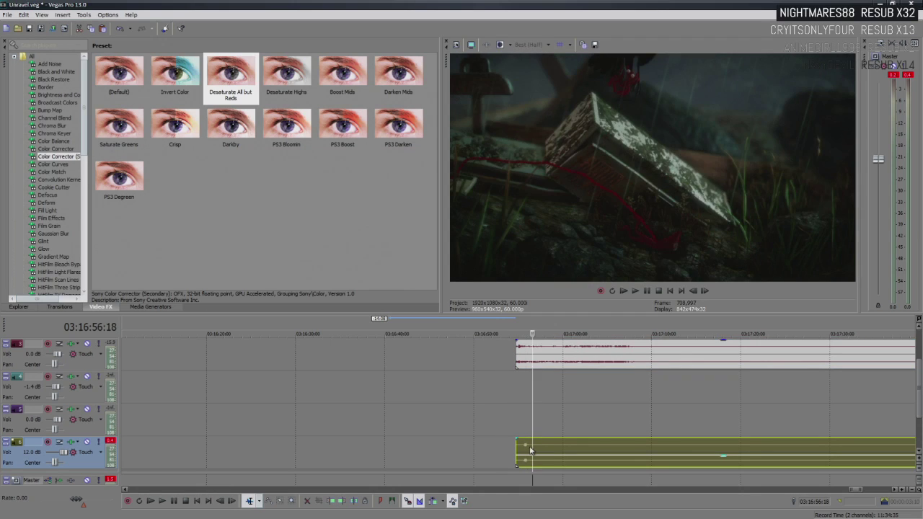
click(523, 447)
drag(524, 447, 523, 445)
Play the earlier gameplay from about 02:35:39 and paste the cut commentary snippet on track 4 at about 02:35:50
scroll(523, 446, down, 10)
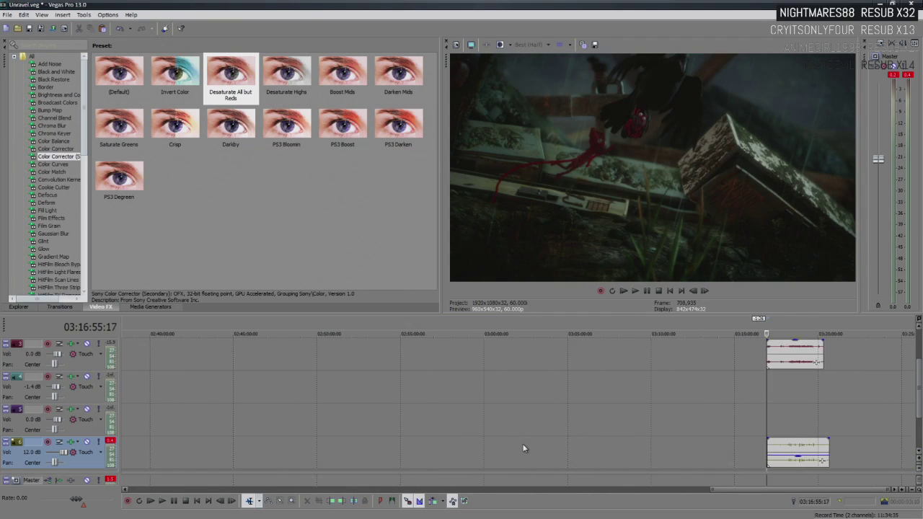
click(498, 423)
scroll(497, 426, up, 8)
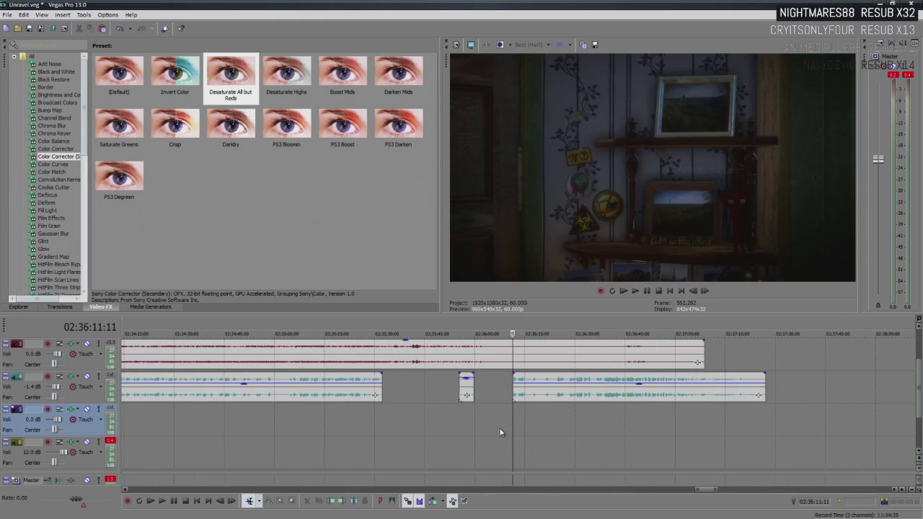
click(407, 386)
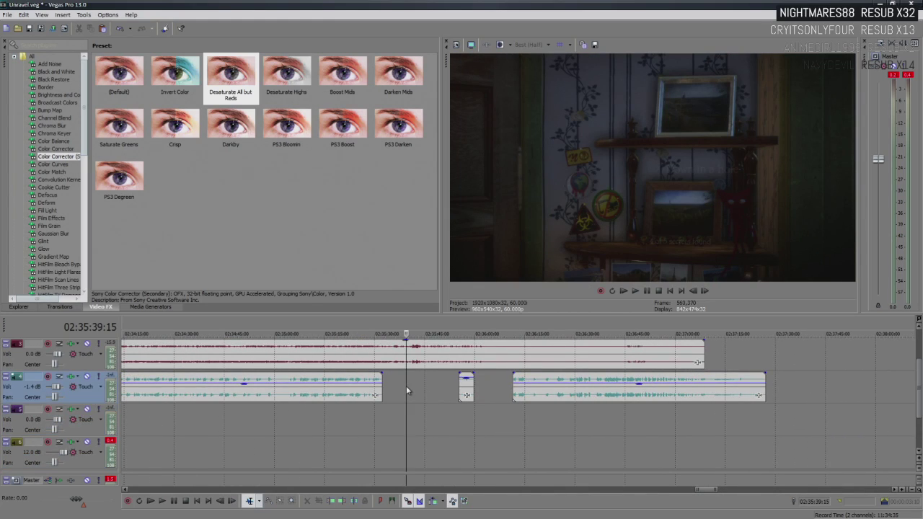
key(space)
scroll(494, 390, up, 3)
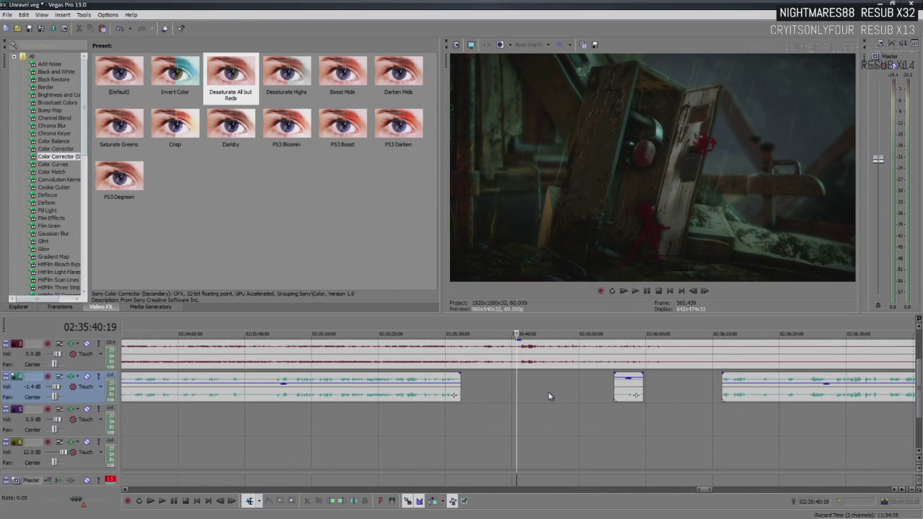
click(548, 392)
key(space)
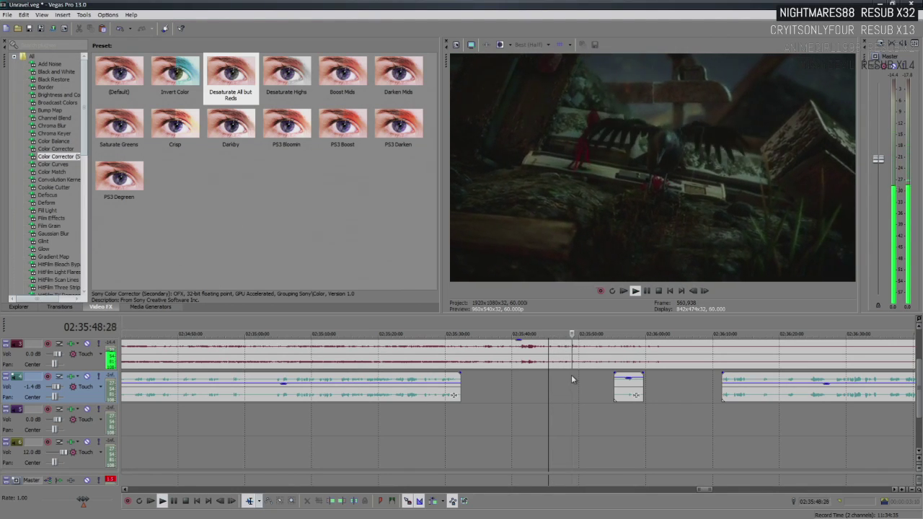
key(ctrl+v)
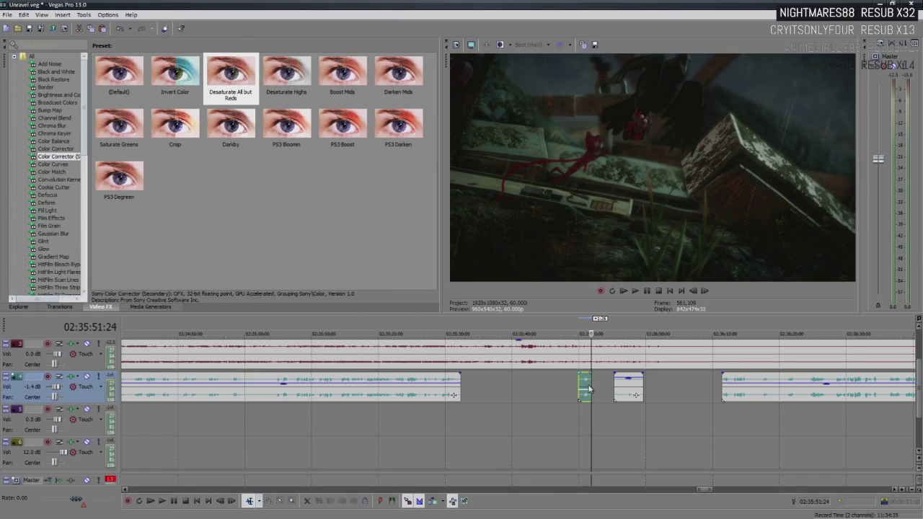
Move the pasted commentary snippet on track 4 about 14 frames earlier and play it from near its start
scroll(589, 389, up, 2)
click(498, 390)
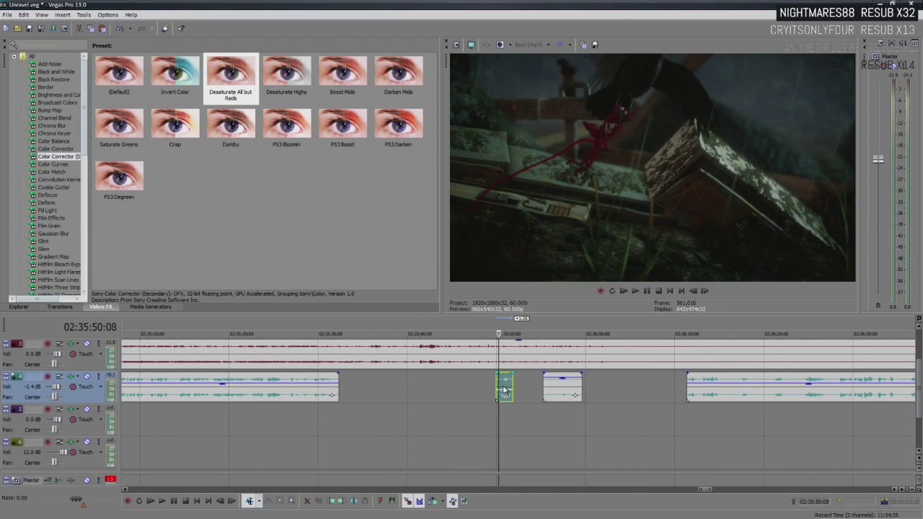
key(space)
scroll(498, 380, up, 1)
scroll(501, 382, up, 2)
key(Return)
drag(538, 396, 509, 394)
click(483, 395)
key(space)
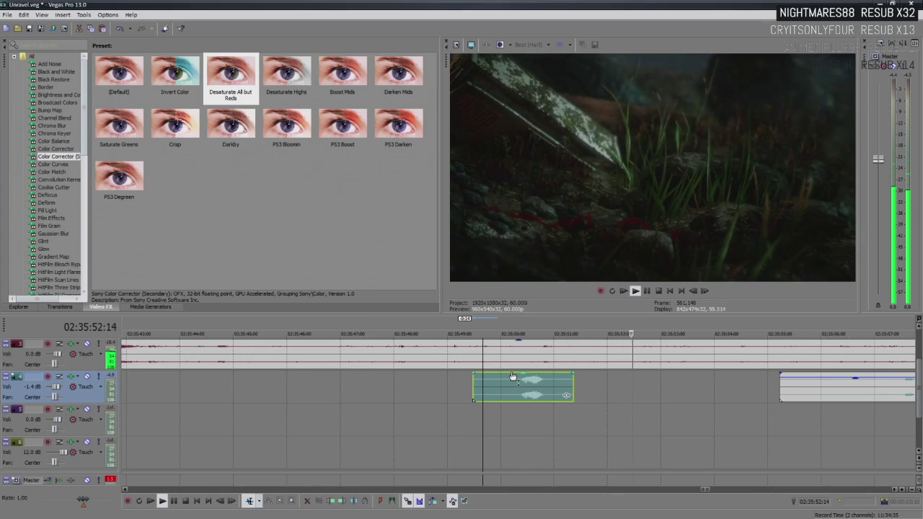
Set the pasted commentary snippet's gain to about -1.9 dB and stop the playback
drag(513, 373, 517, 383)
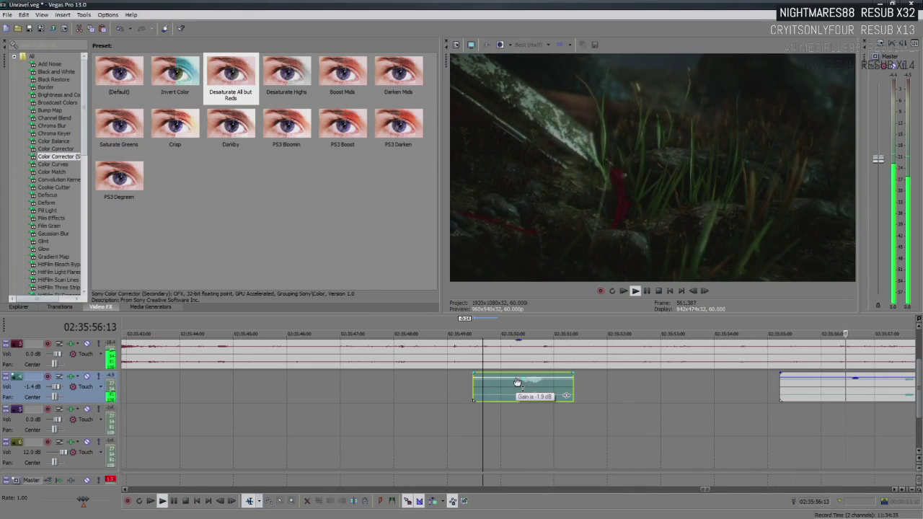
scroll(519, 386, down, 3)
scroll(581, 404, down, 3)
key(space)
scroll(581, 402, down, 2)
scroll(471, 391, up, 2)
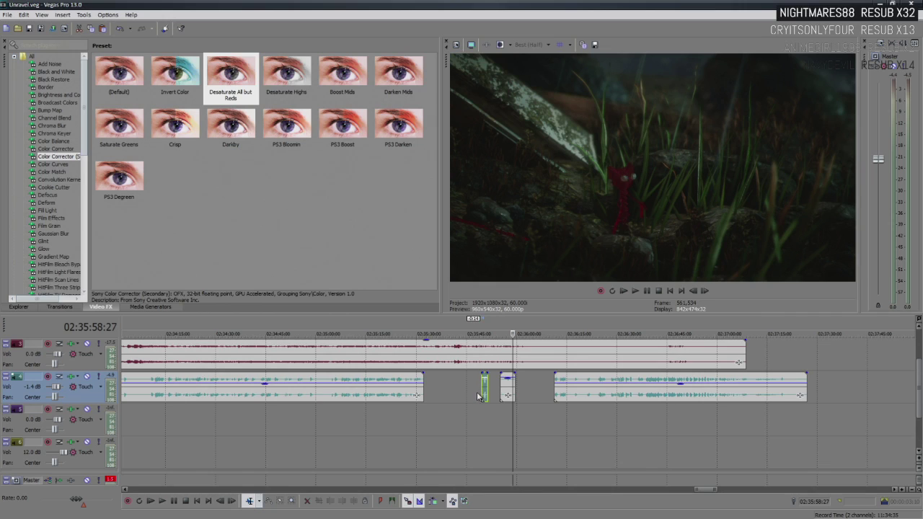
Play the final clips from their start near 03:16:55 and raise the track 6 commentary clip's gain to its maximum
scroll(723, 422, down, 6)
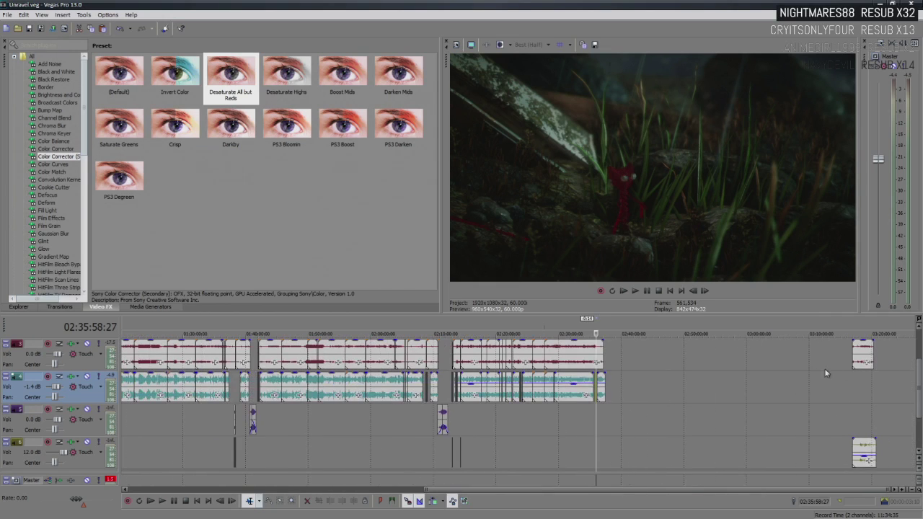
click(862, 421)
scroll(862, 421, up, 5)
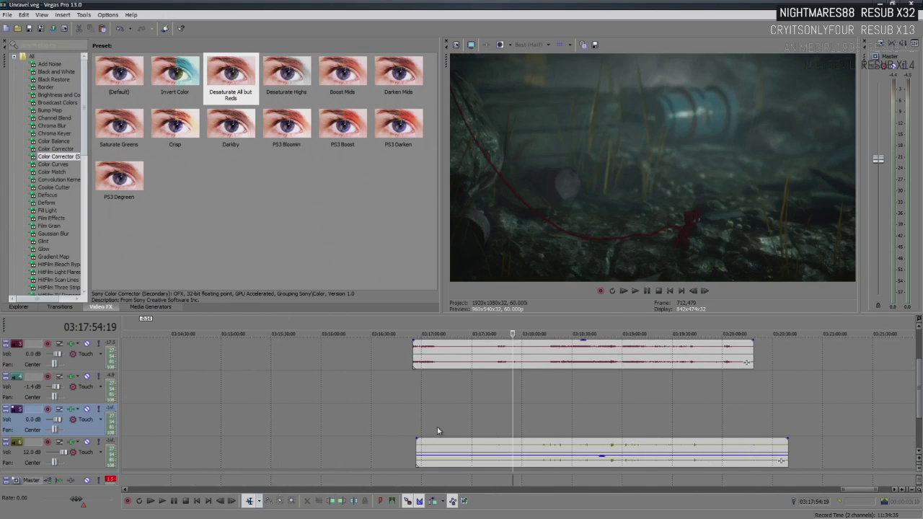
click(427, 415)
scroll(440, 416, up, 6)
key(space)
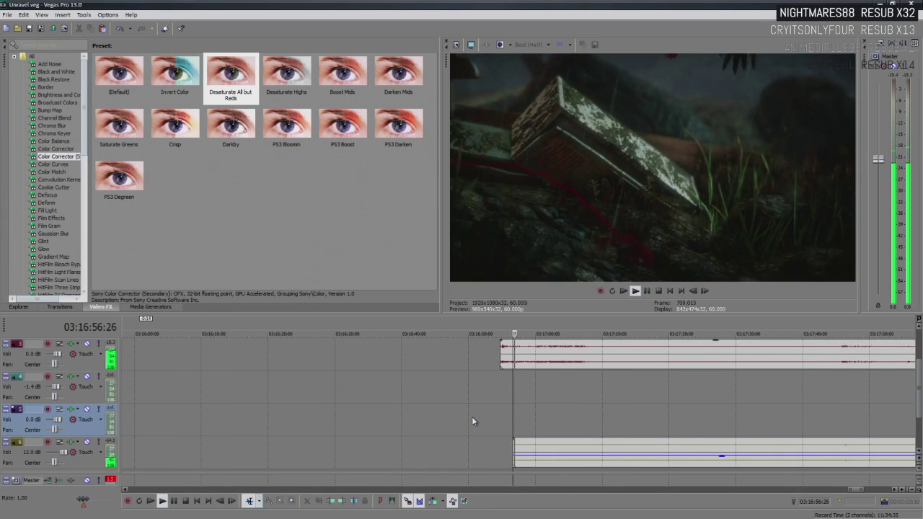
drag(541, 451, 611, 439)
scroll(599, 429, down, 5)
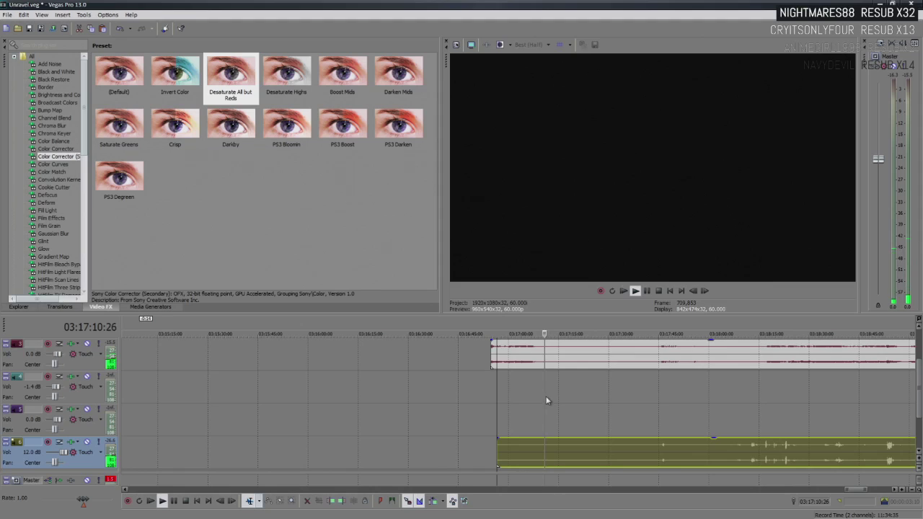
Replay the final gameplay clip's fade to black from about 03:17:08 through to about 03:17:14
key(Return)
click(535, 396)
key(space)
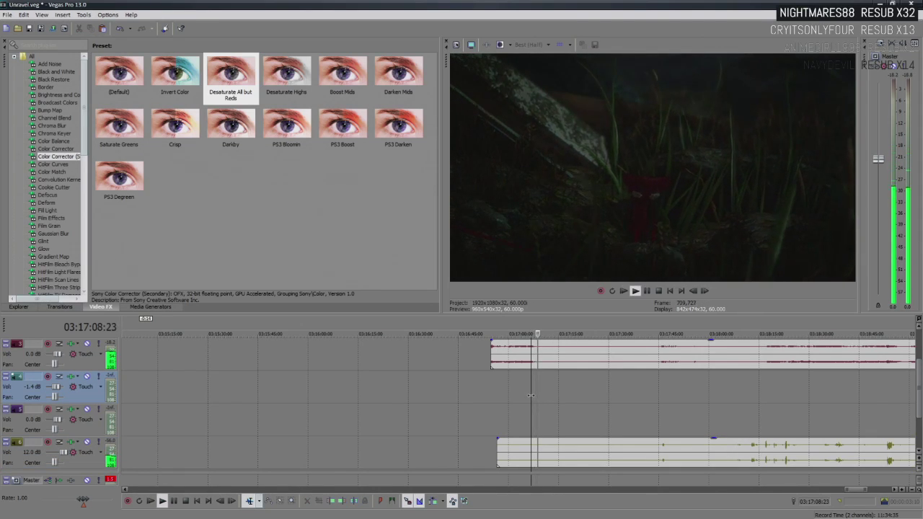
key(Return)
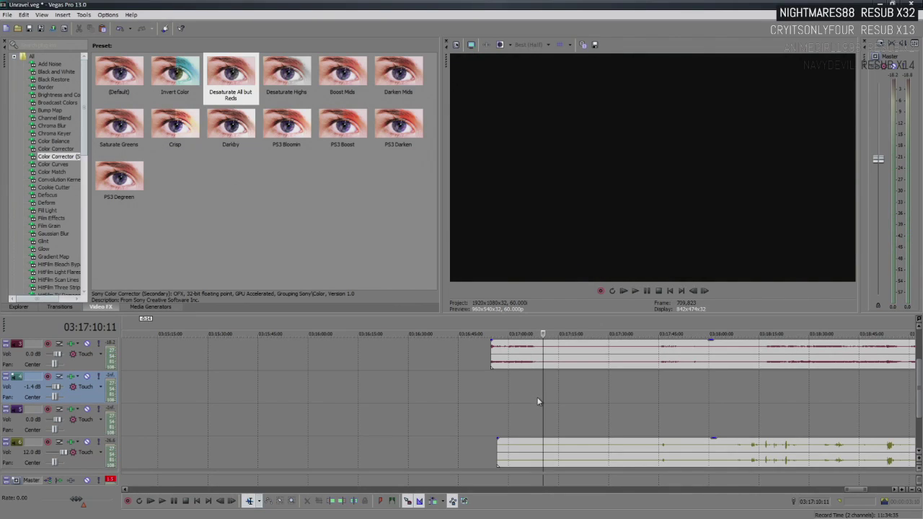
click(538, 402)
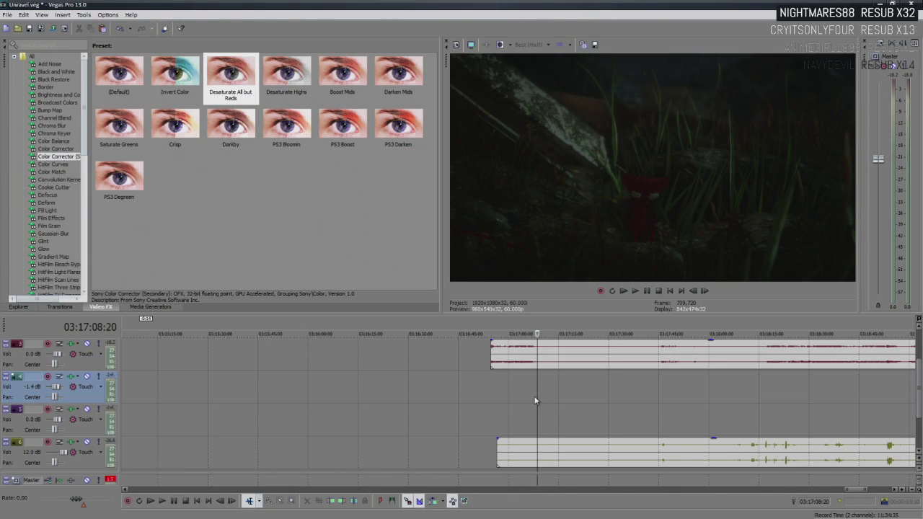
click(535, 401)
key(Return)
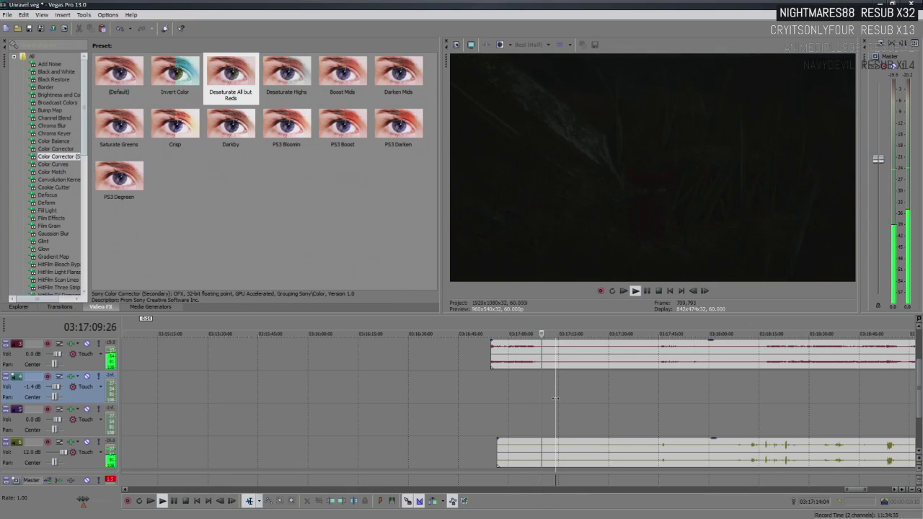
scroll(555, 397, up, 4)
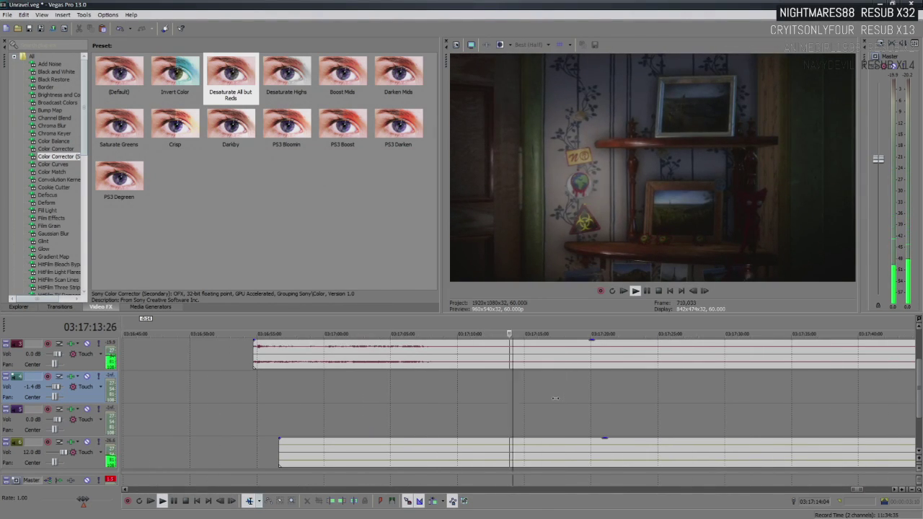
scroll(555, 397, down, 8)
key(Return)
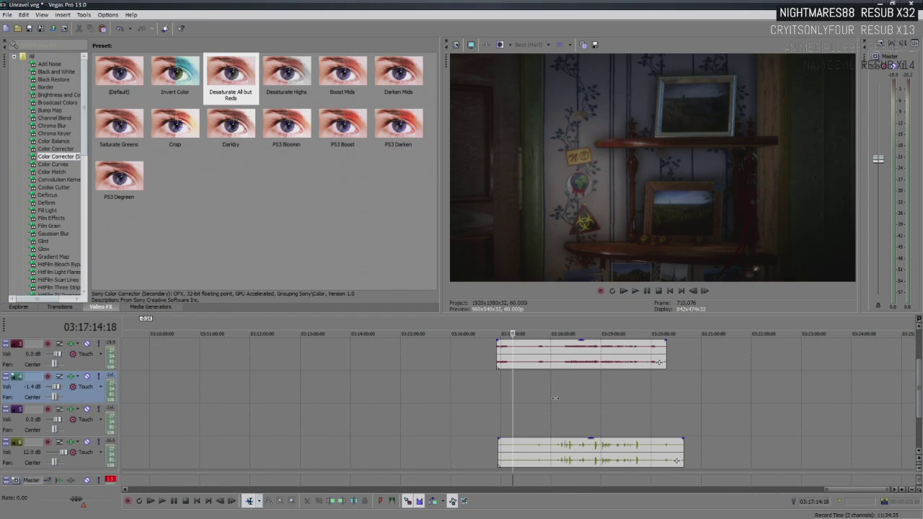
Cut the short commentary snippet between about 02:35:55 and 02:35:59 from track 4
scroll(556, 398, down, 5)
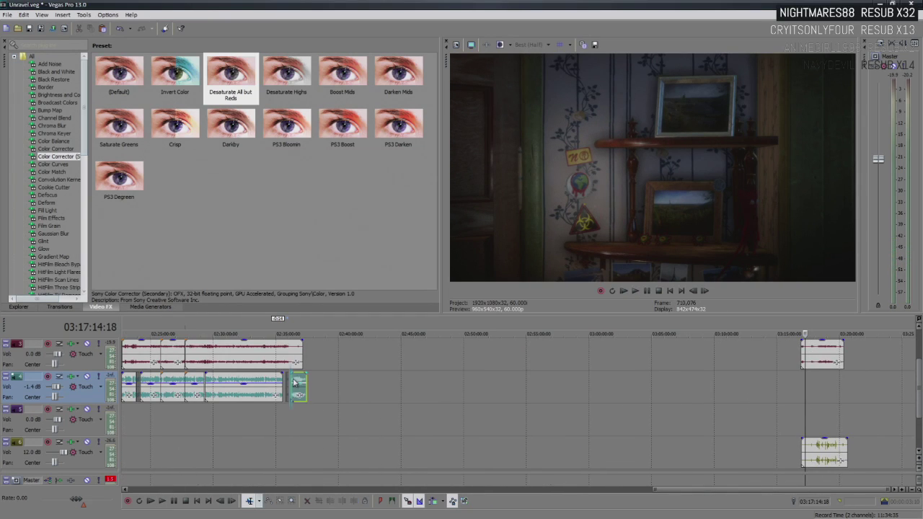
scroll(296, 382, up, 10)
click(469, 389)
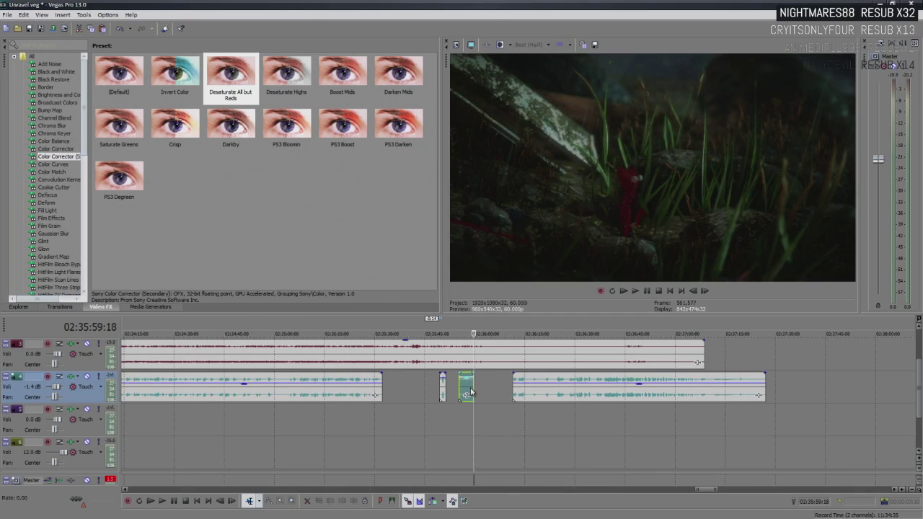
scroll(685, 392, down, 12)
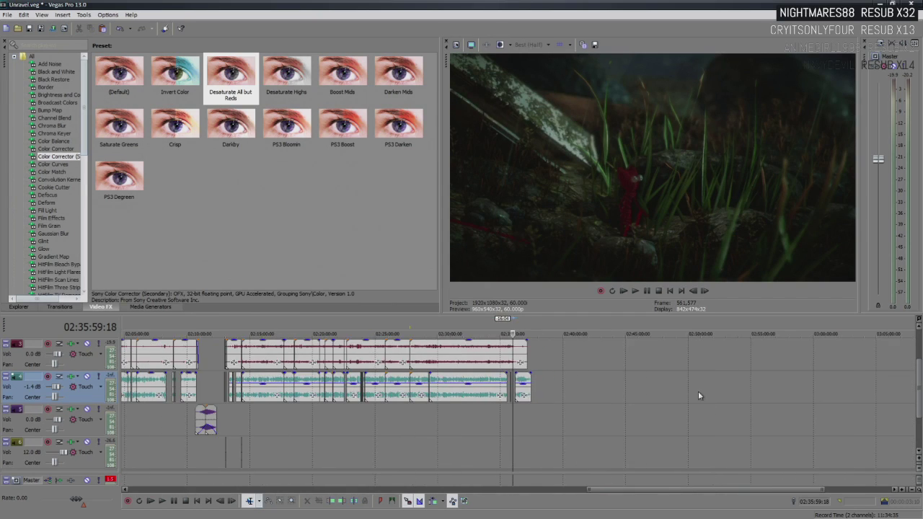
Return to the final clips near 03:17 and play them from about 03:17:14
click(877, 380)
scroll(545, 443, up, 12)
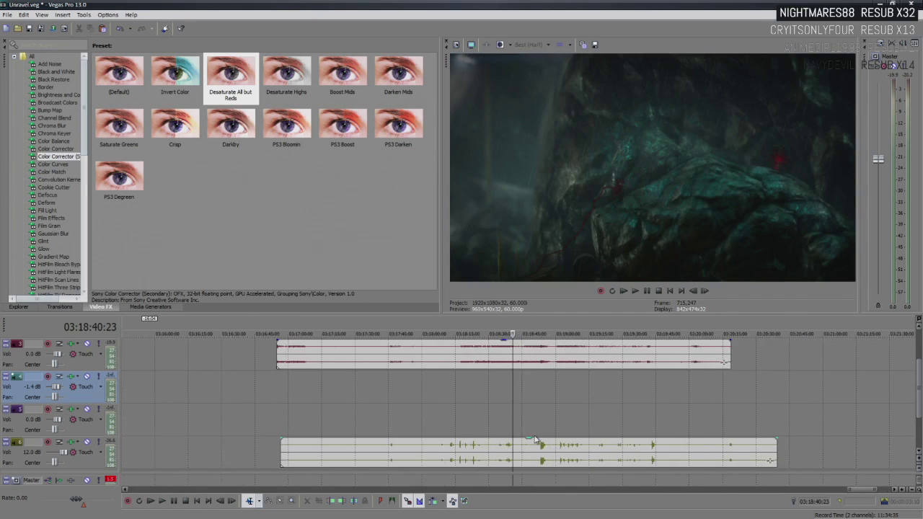
click(384, 397)
click(355, 398)
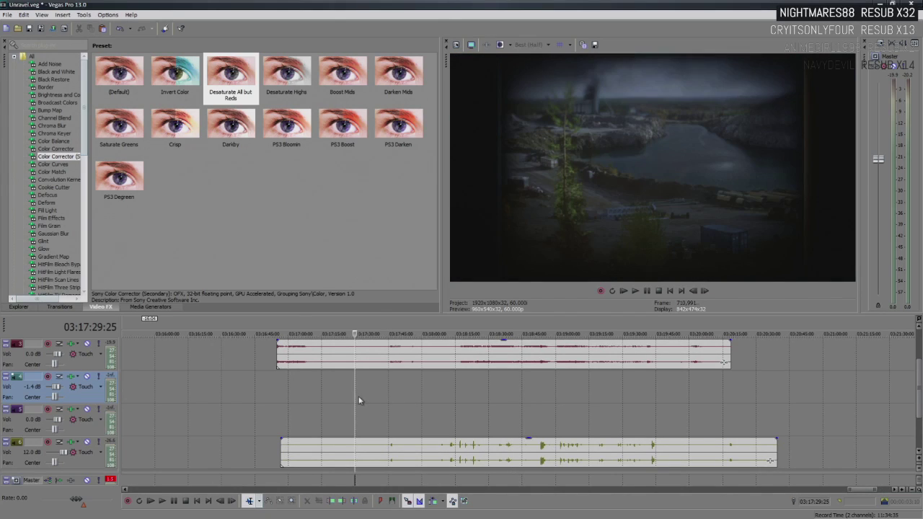
click(330, 393)
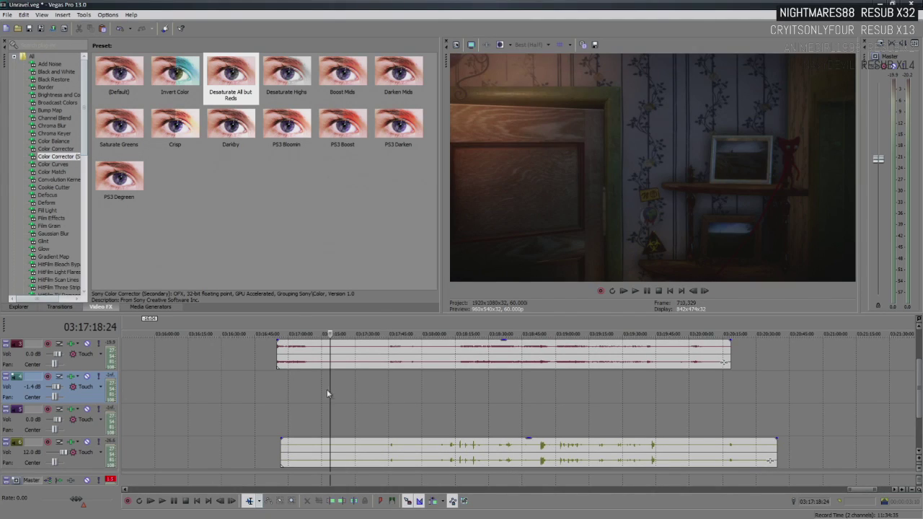
click(321, 395)
key(space)
scroll(322, 391, up, 5)
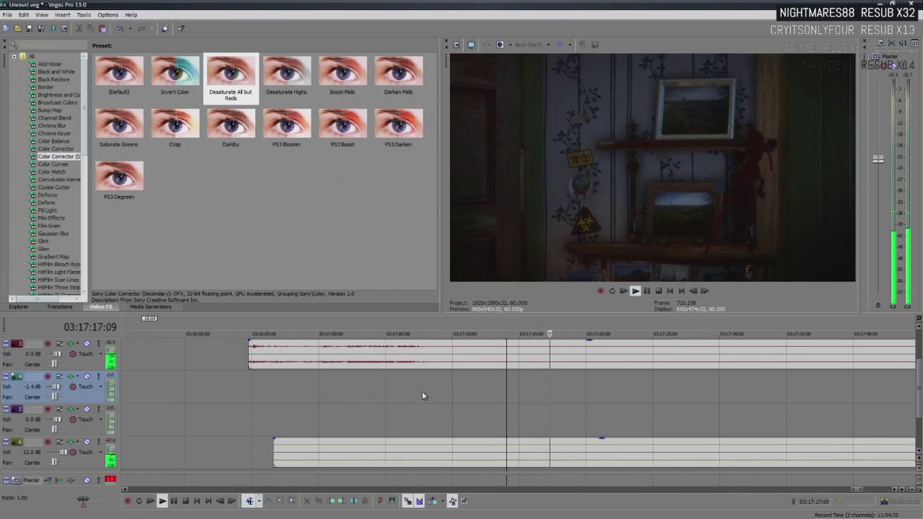
Stop at 03:17:16:19 and trim the starts of the final track 3 and track 6 clips to about 03:17:12
click(542, 406)
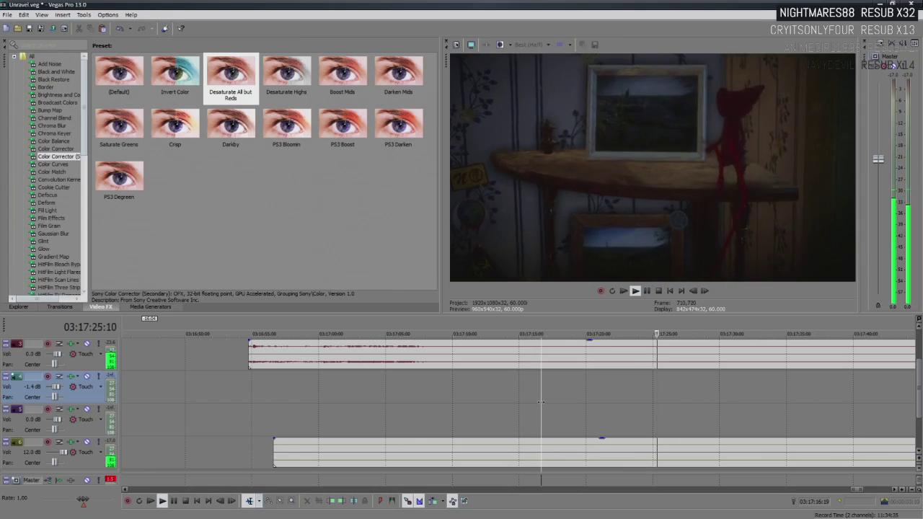
key(space)
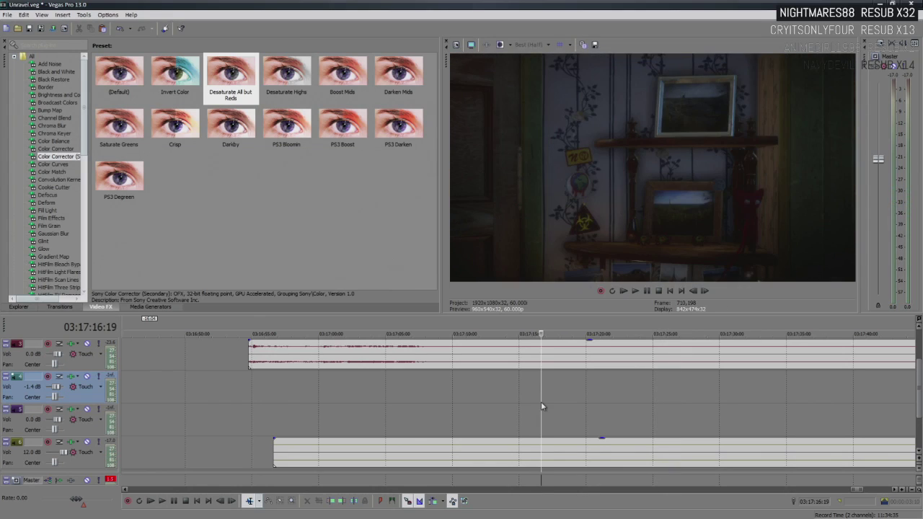
drag(252, 347, 481, 366)
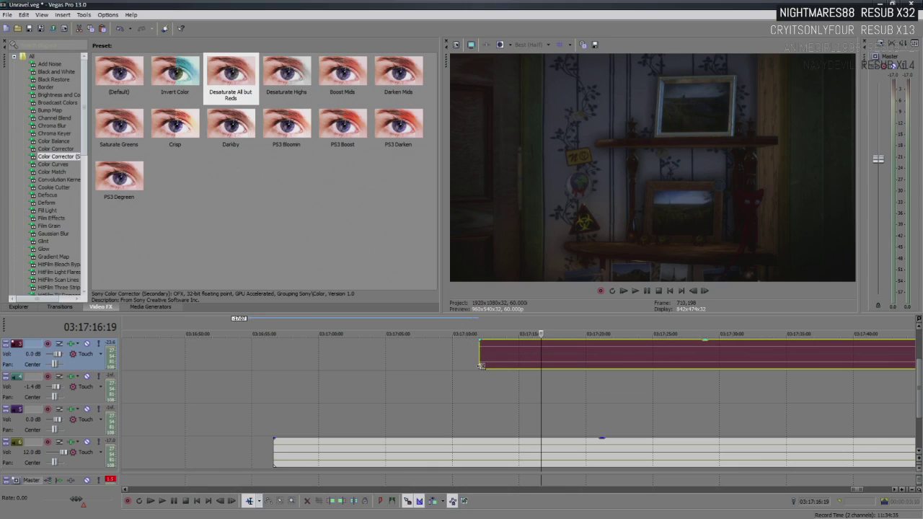
drag(274, 445, 494, 436)
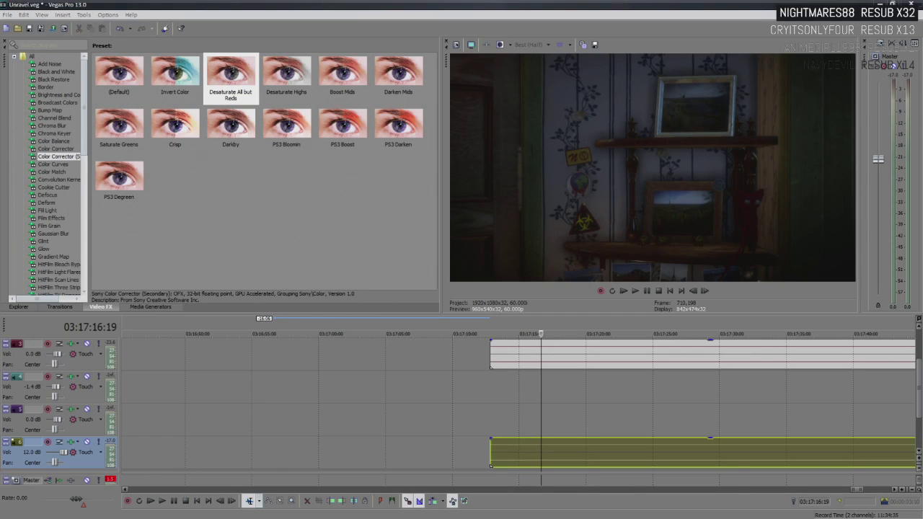
Switch to Audacity, bring up the Unravel4 recording and audition the loud snippet at about 29:53
key(alt+Tab)
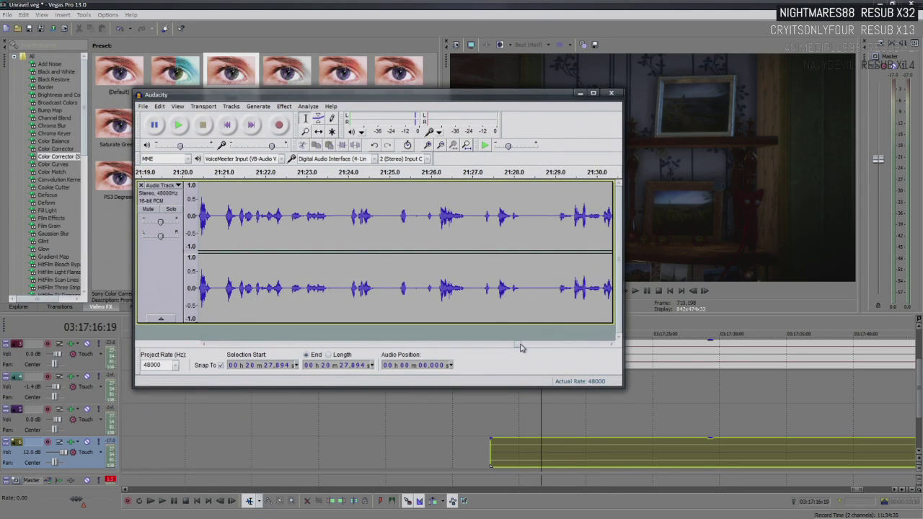
drag(521, 348, 491, 347)
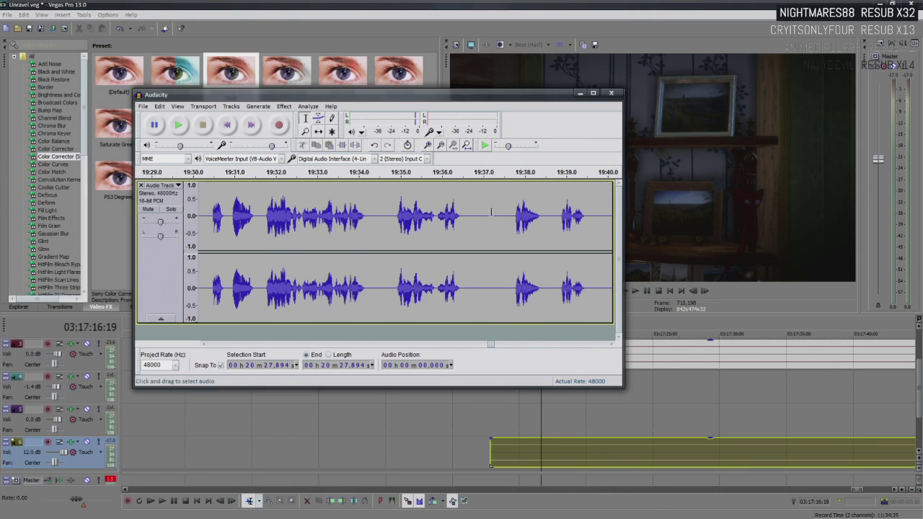
key(alt+Tab)
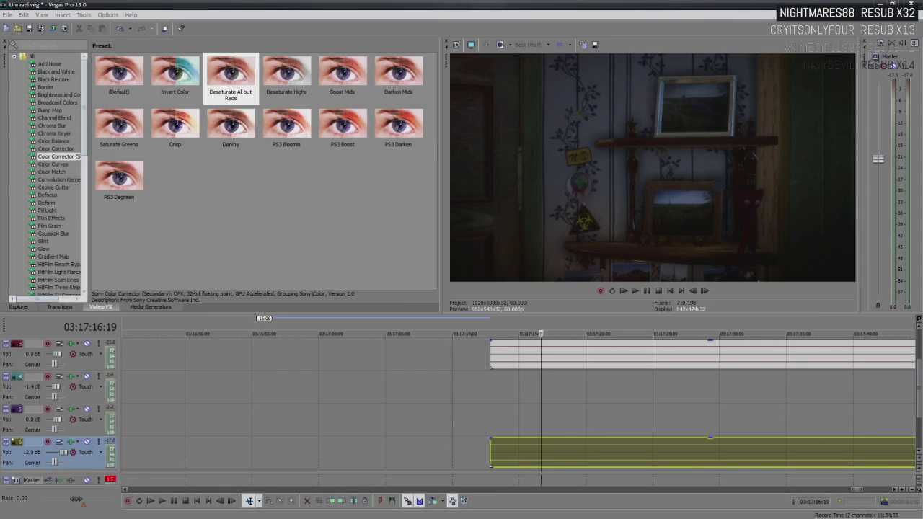
key(alt+Tab)
drag(465, 387, 492, 391)
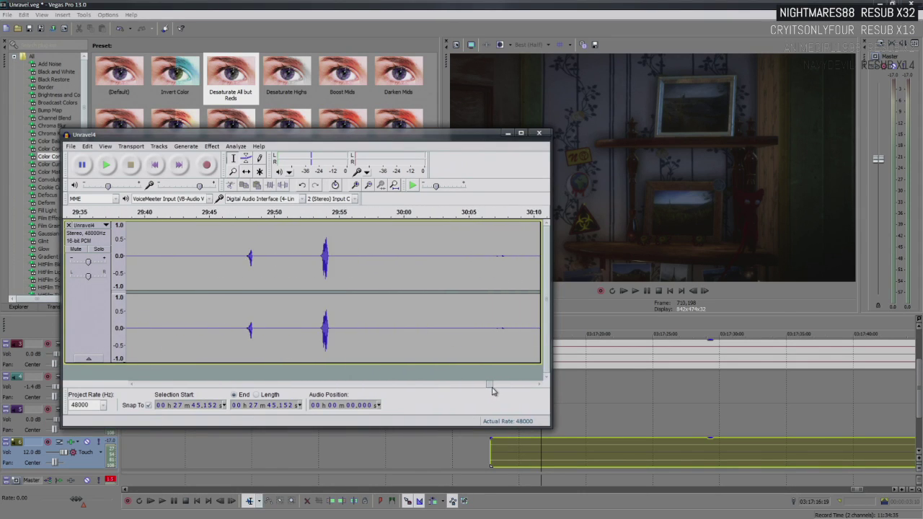
click(319, 274)
click(105, 165)
click(125, 168)
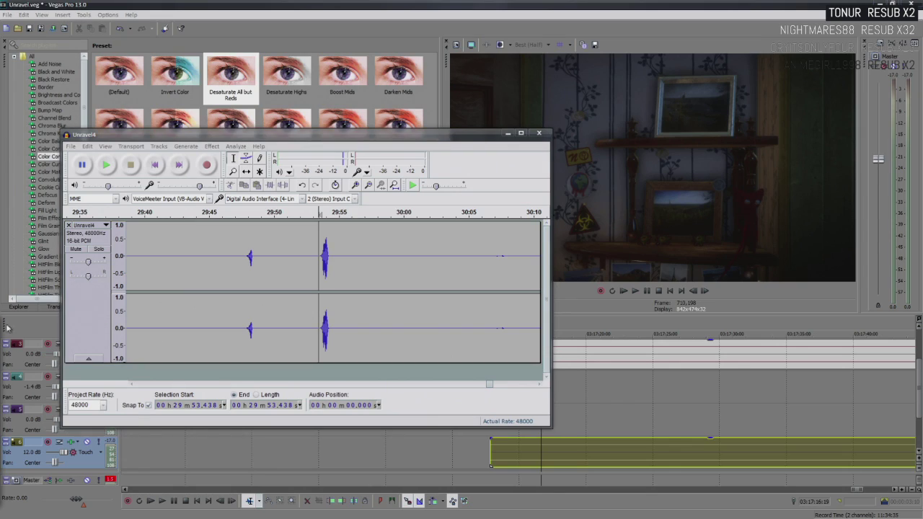
Play the quiet commentary from about 30:15 and select it from about 30:14.9 to 30:22.1
click(496, 261)
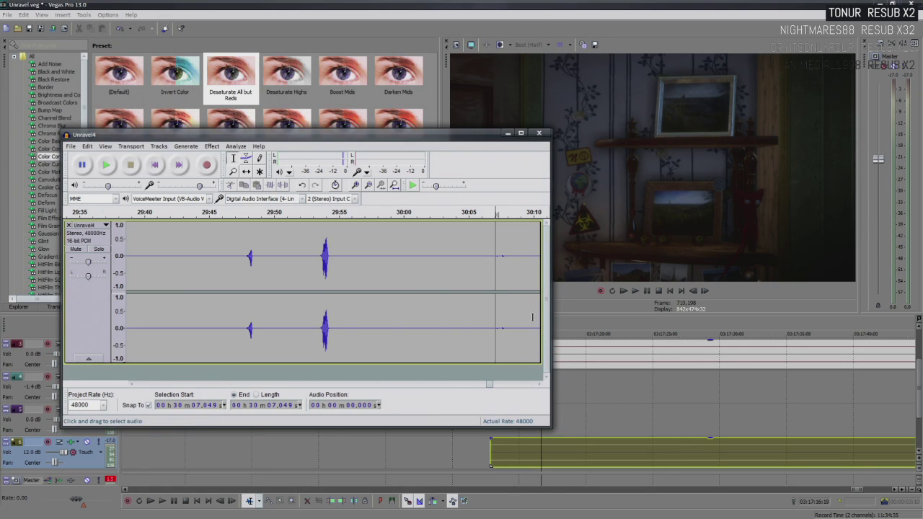
drag(493, 386, 494, 383)
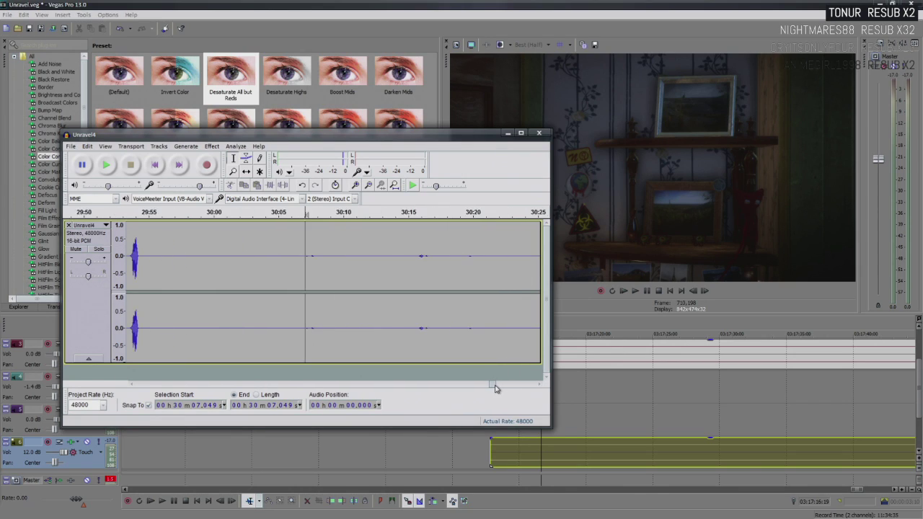
click(377, 261)
click(113, 165)
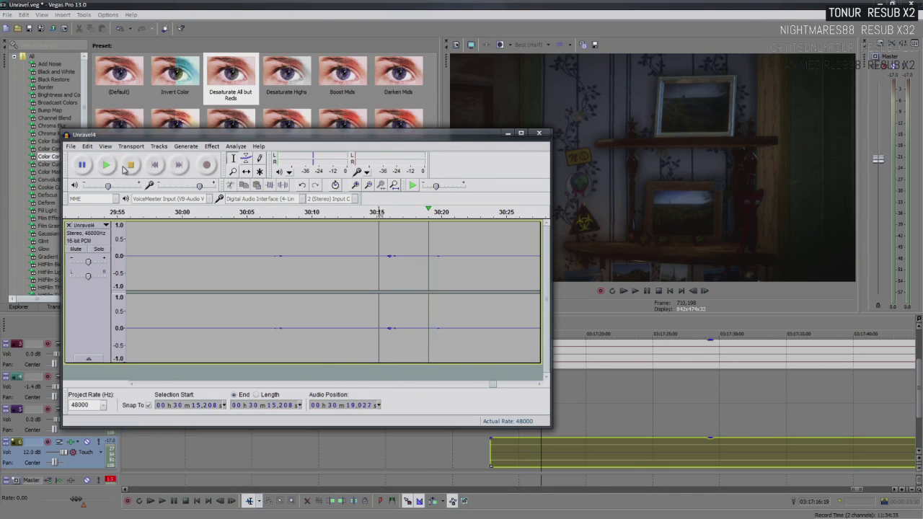
click(130, 166)
drag(466, 261, 376, 262)
Try the Compress dynamics 1.2.6 effect on the selected quiet snippet, and undo it
click(211, 146)
click(274, 375)
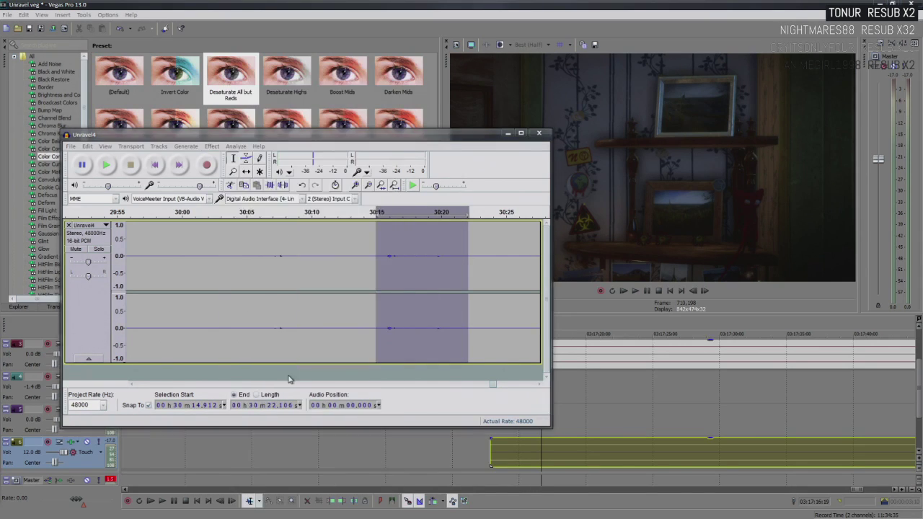
click(344, 363)
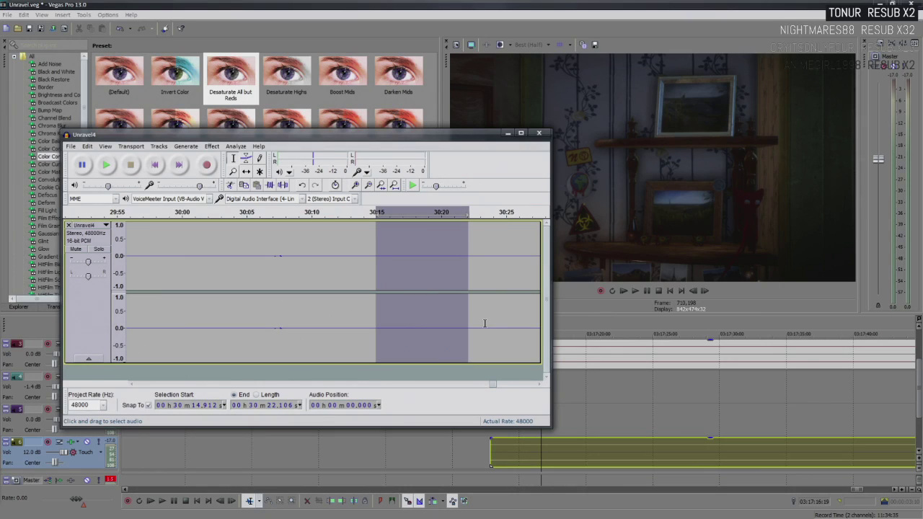
click(87, 146)
click(87, 147)
Boost the selected quiet snippet with the Amplify effect and play back the result
click(211, 147)
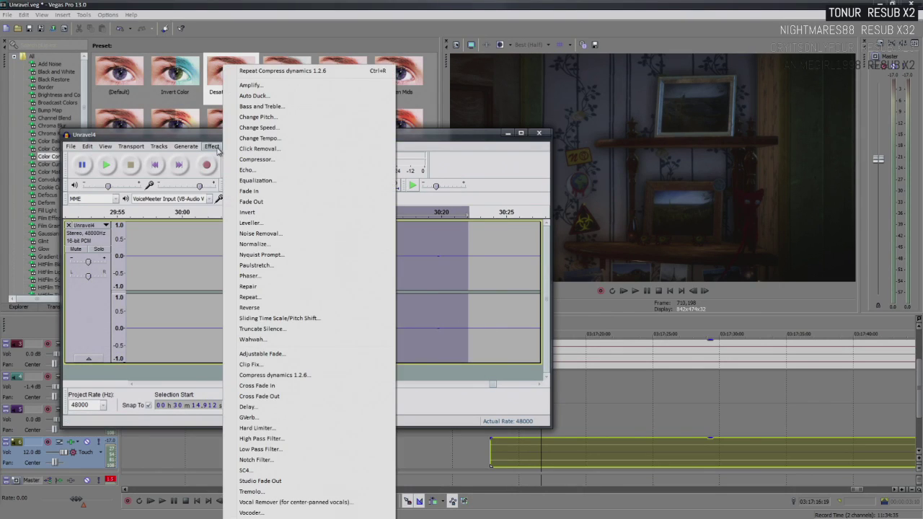
click(251, 86)
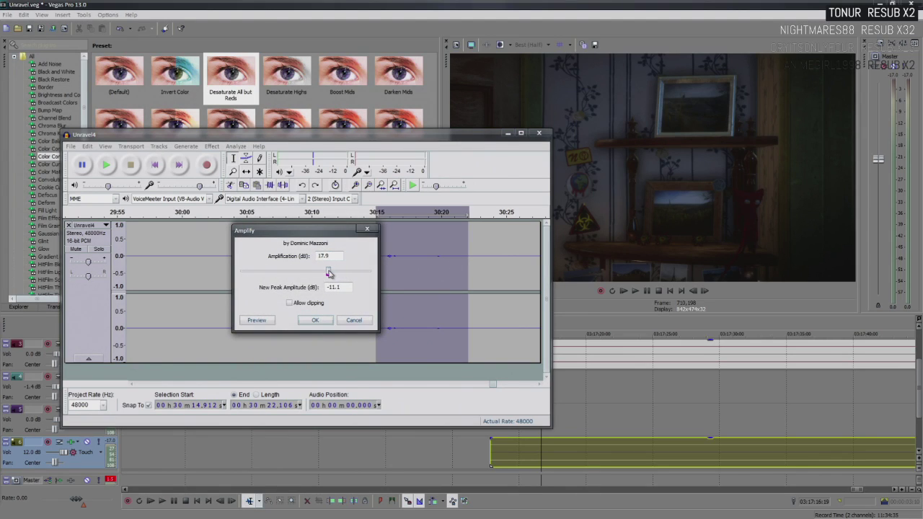
click(317, 321)
click(109, 166)
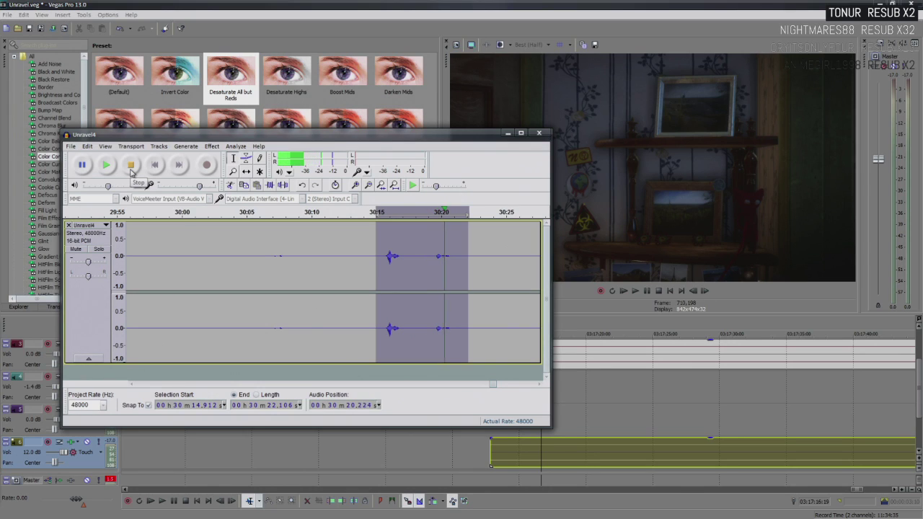
click(131, 172)
Amplify the selected snippet by a further 6.5 dB and listen to it again
click(211, 146)
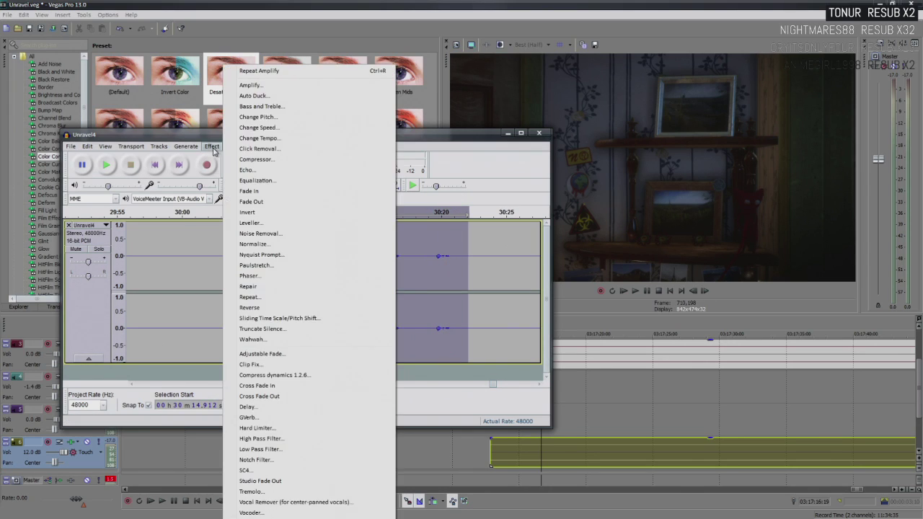
click(310, 92)
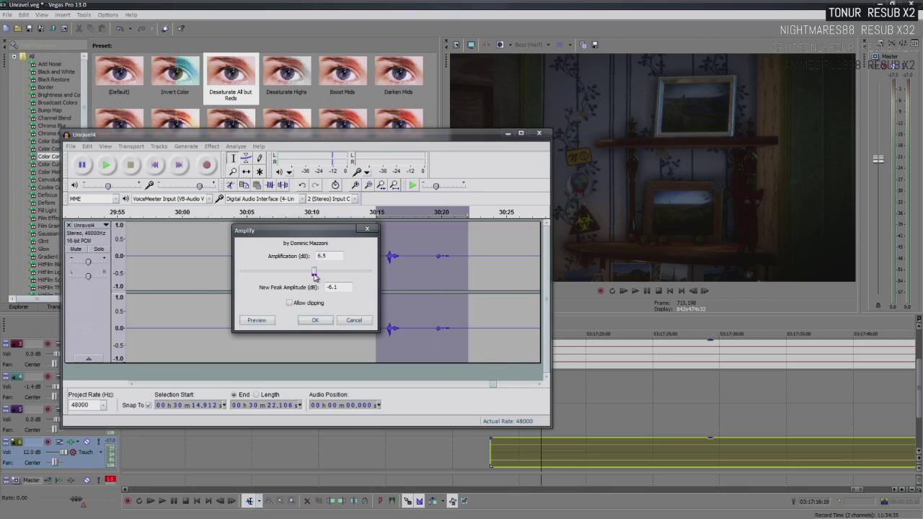
click(315, 321)
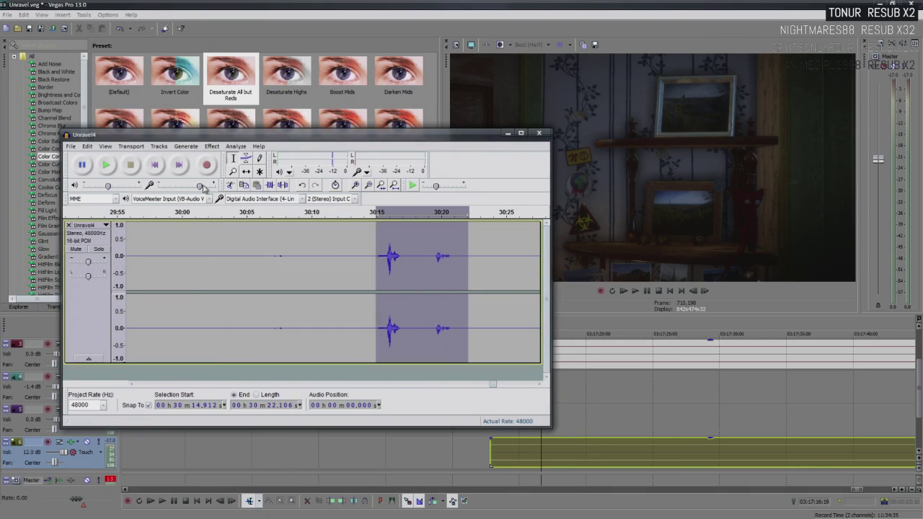
click(107, 165)
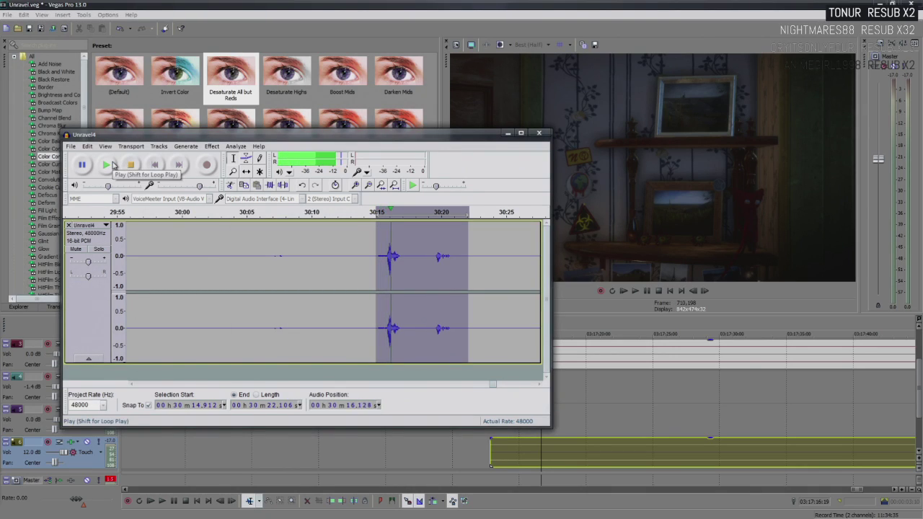
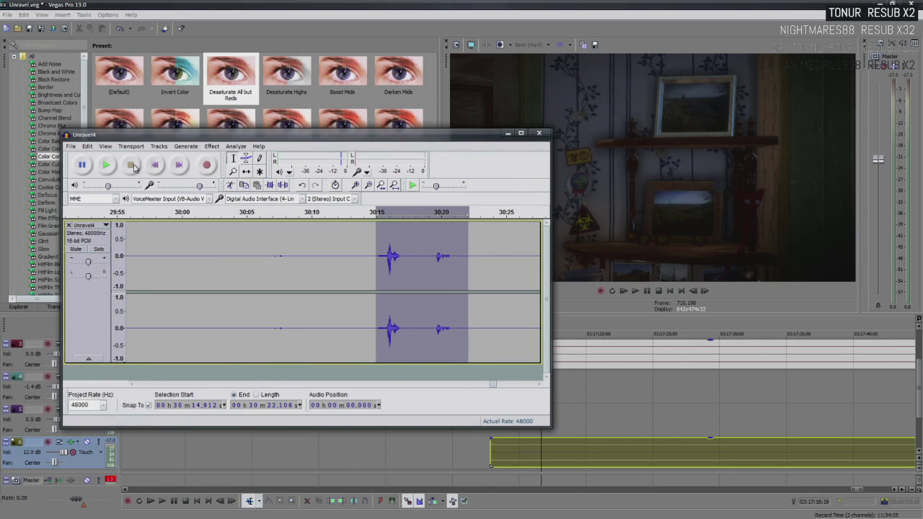
Try Compress dynamics 1.2.6 on the amplified snippet, play it, and undo the compression
click(211, 147)
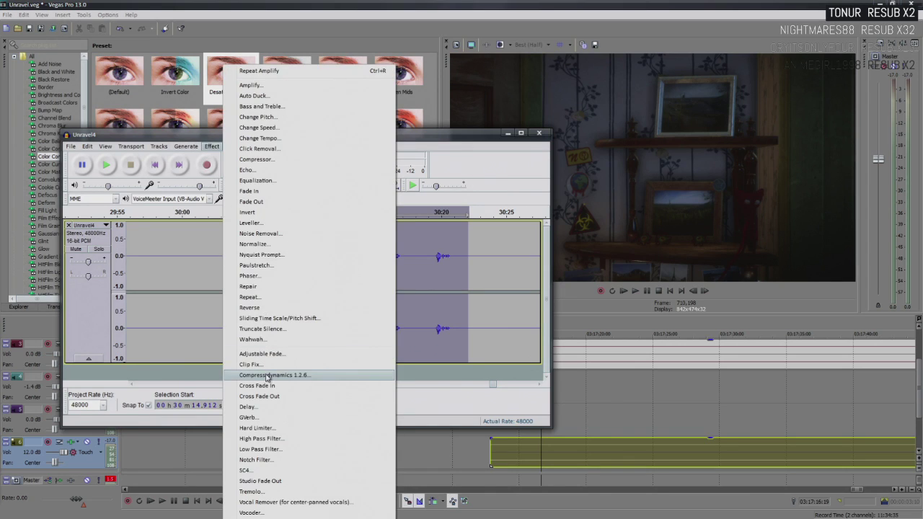
click(268, 319)
click(349, 364)
click(107, 166)
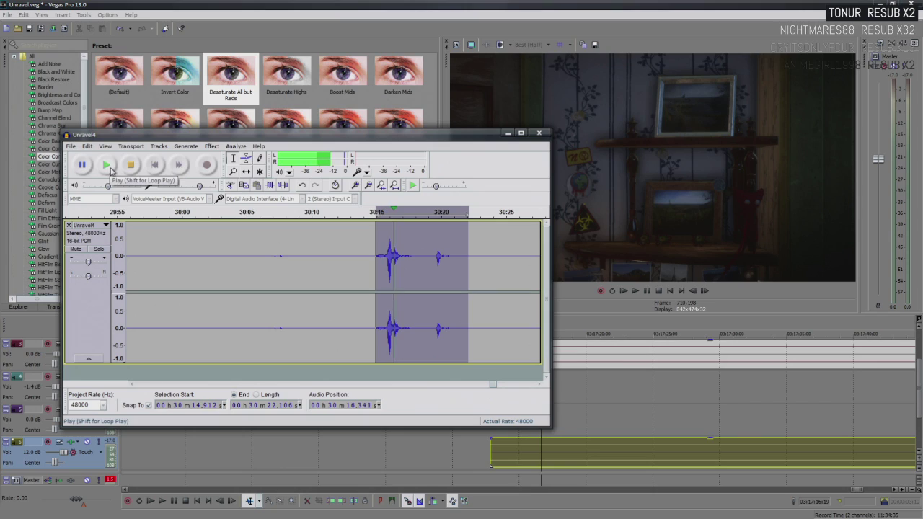
click(130, 164)
click(87, 145)
click(362, 273)
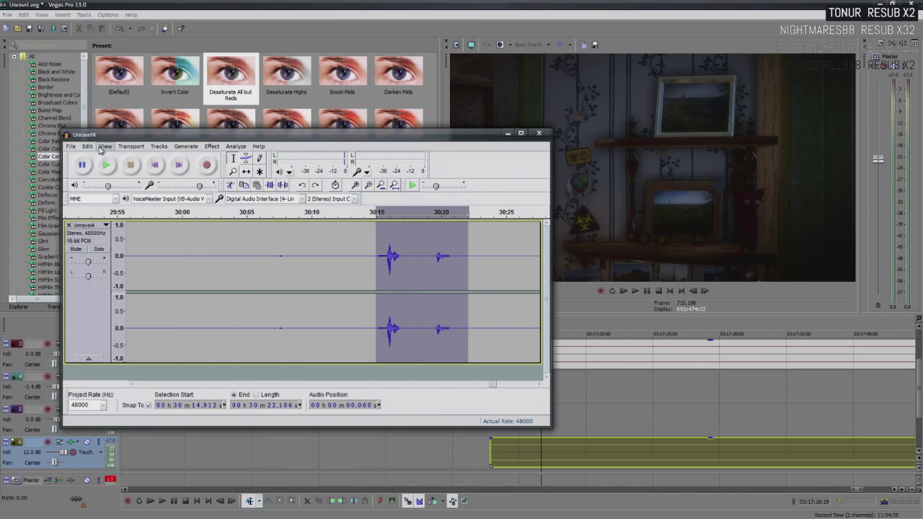
click(70, 146)
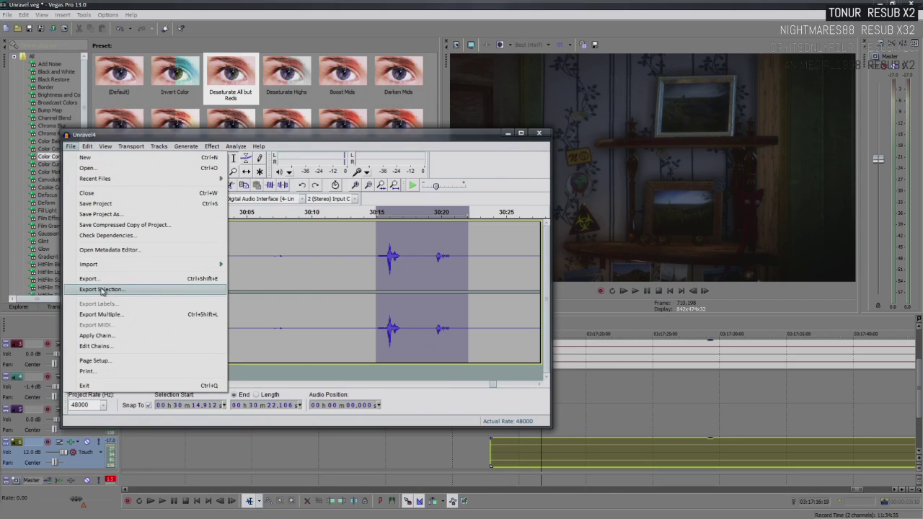
click(74, 148)
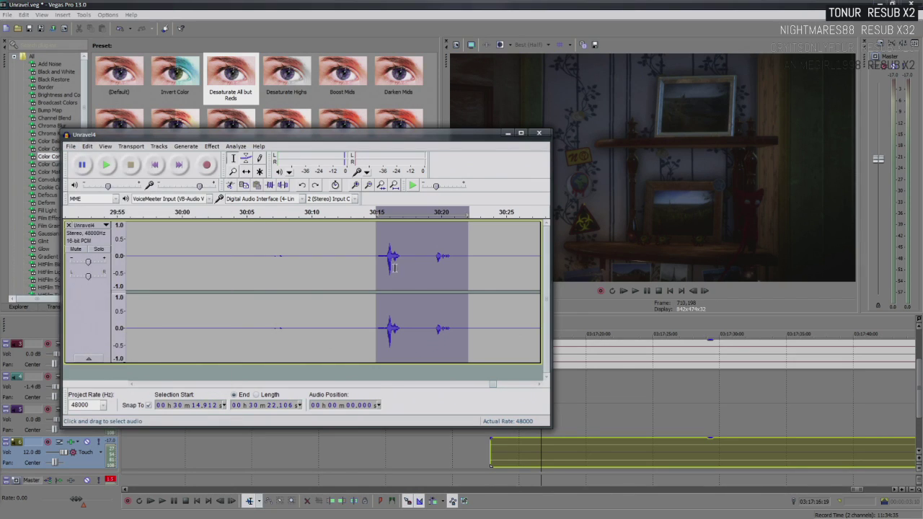
Capture a noise profile with Noise Removal from the silent gap between the two sounds, starting at about 30:17
drag(402, 257, 435, 274)
click(212, 145)
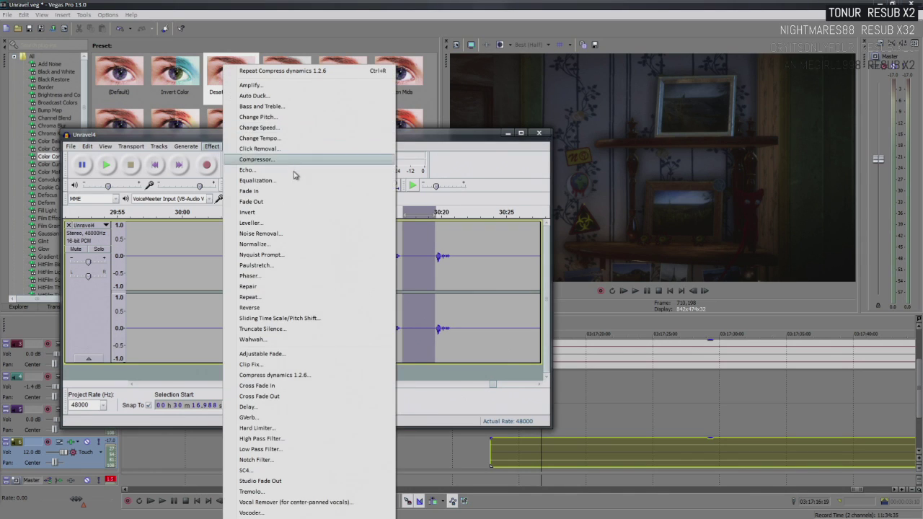
click(264, 233)
click(320, 236)
Apply Noise Removal to the snippet from about 30:14.8 to 30:21 and play back the cleaned audio
drag(454, 262, 374, 263)
click(236, 145)
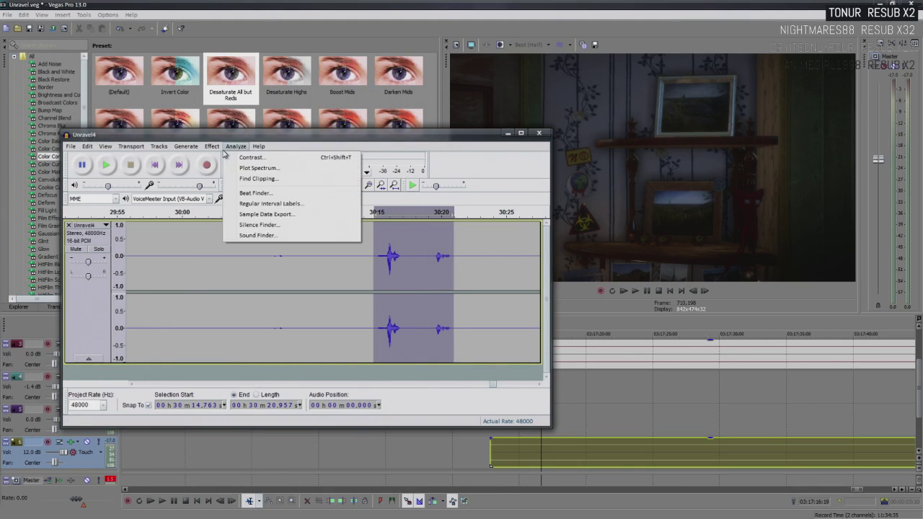
click(264, 243)
click(363, 373)
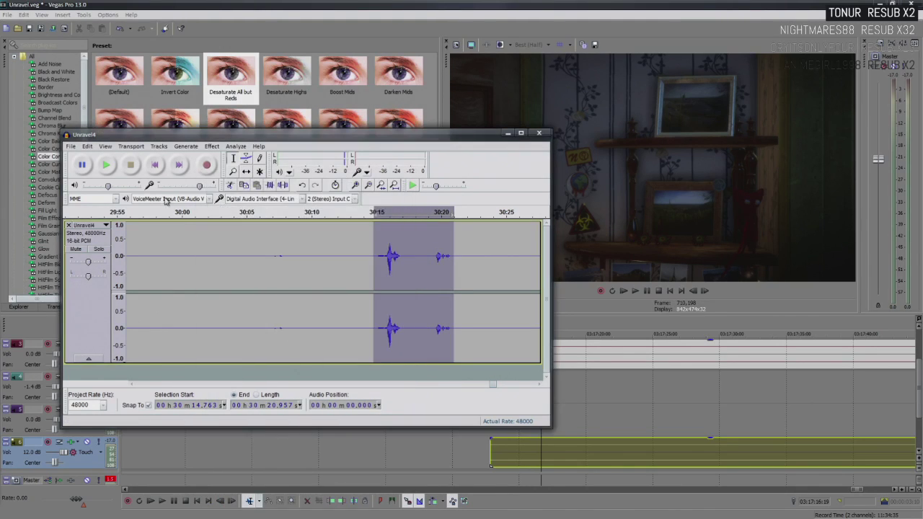
click(106, 164)
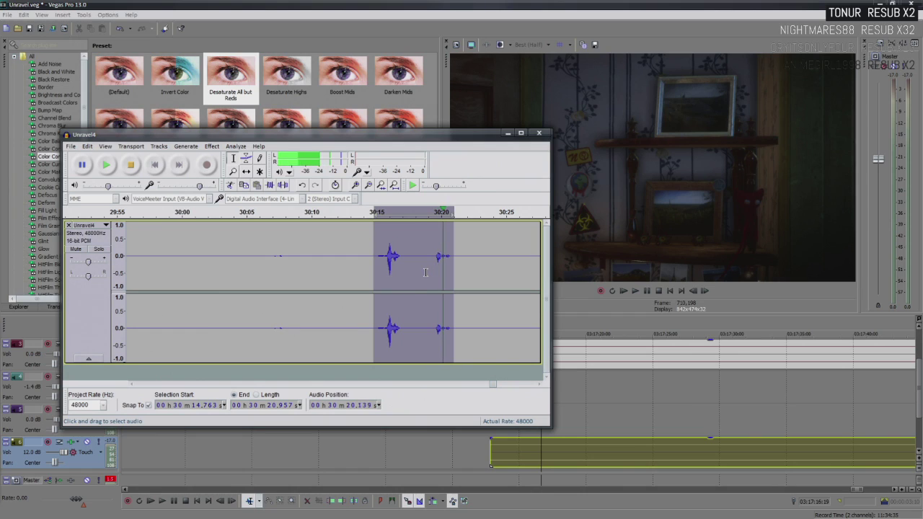
Normalize the selected snippet from about 30:14.8 to 30:21 to a maximum amplitude of -3.0 dB and listen to it
click(212, 145)
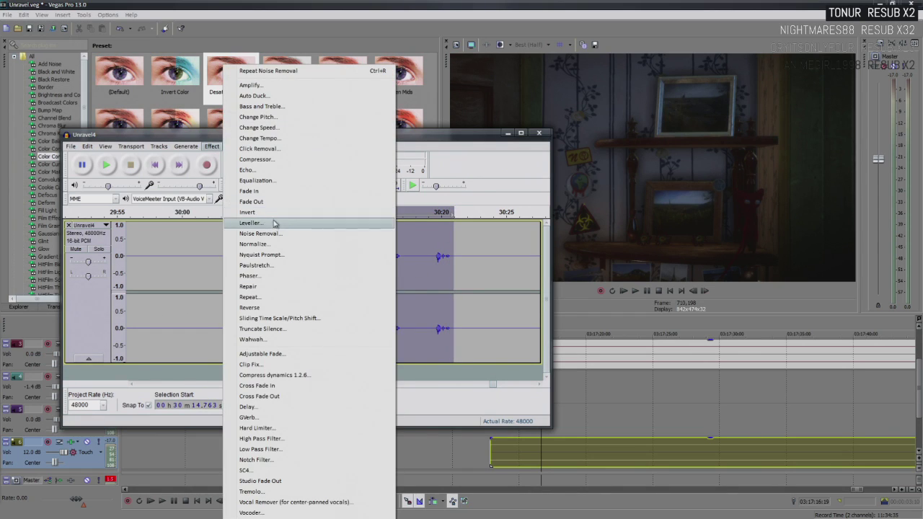
click(256, 244)
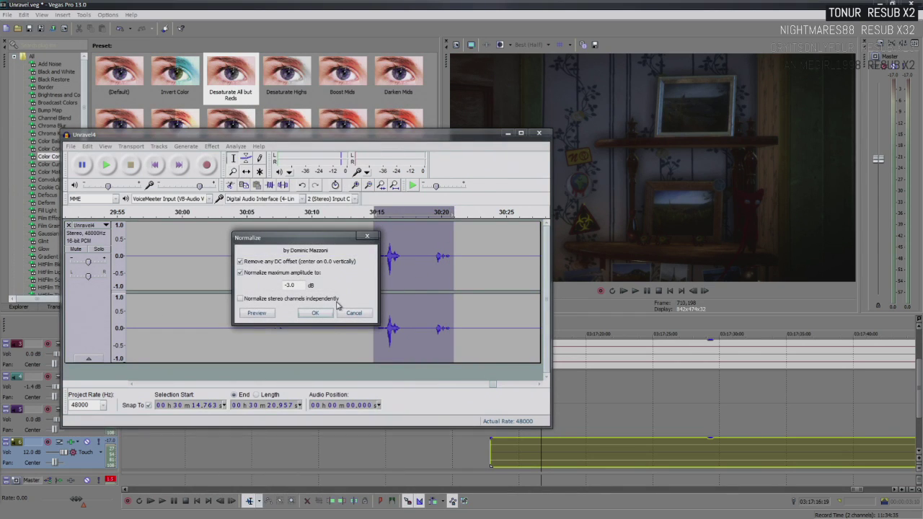
click(315, 313)
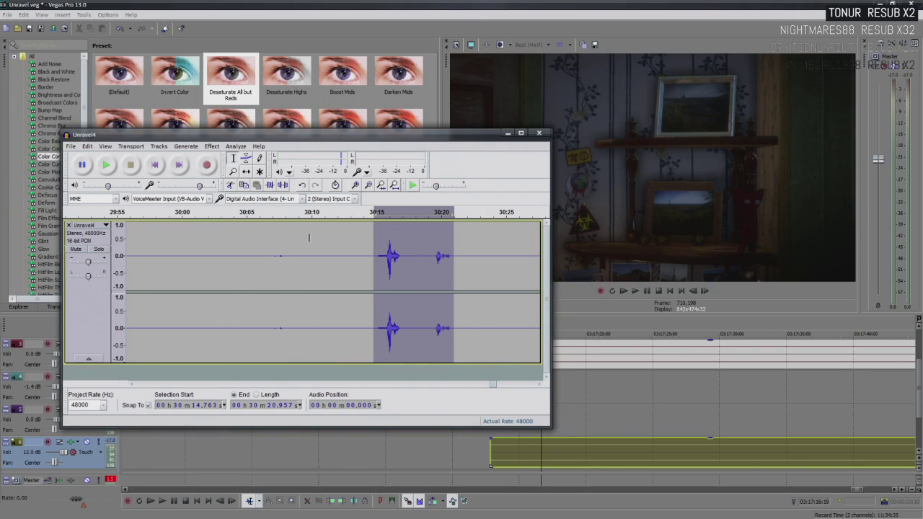
click(107, 165)
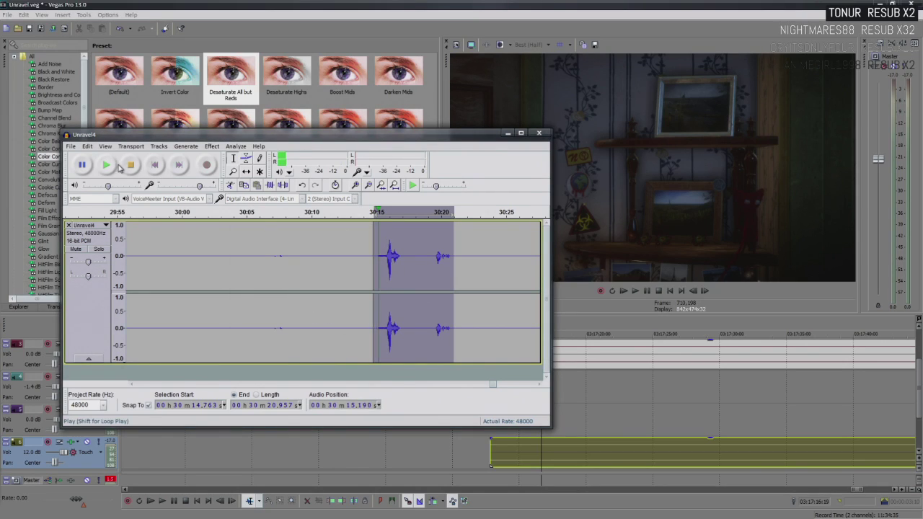
click(130, 166)
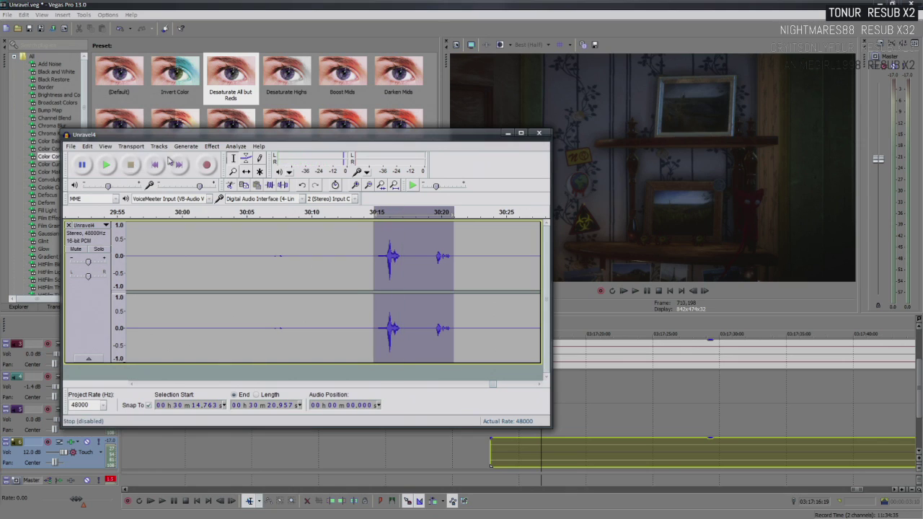
Try the Compressor effect on the selected snippet from about 30:14.8 to 30:21
click(211, 146)
click(242, 84)
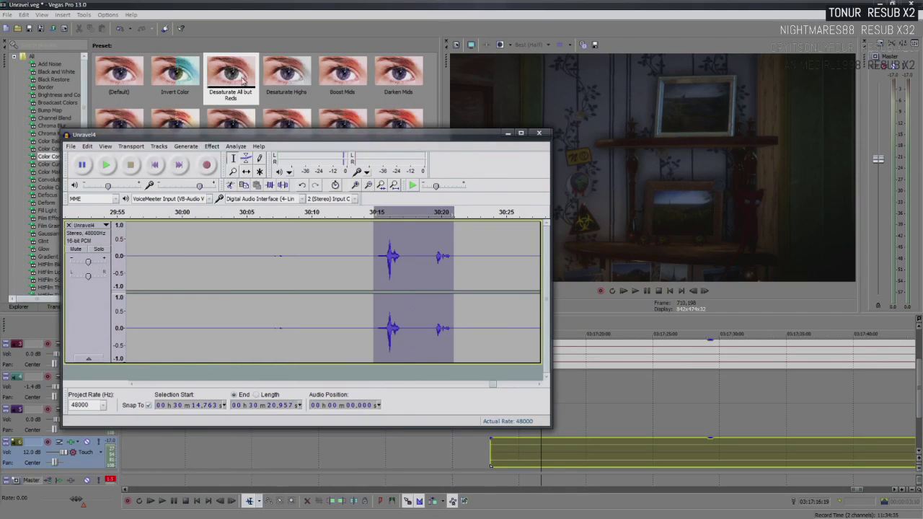
click(211, 146)
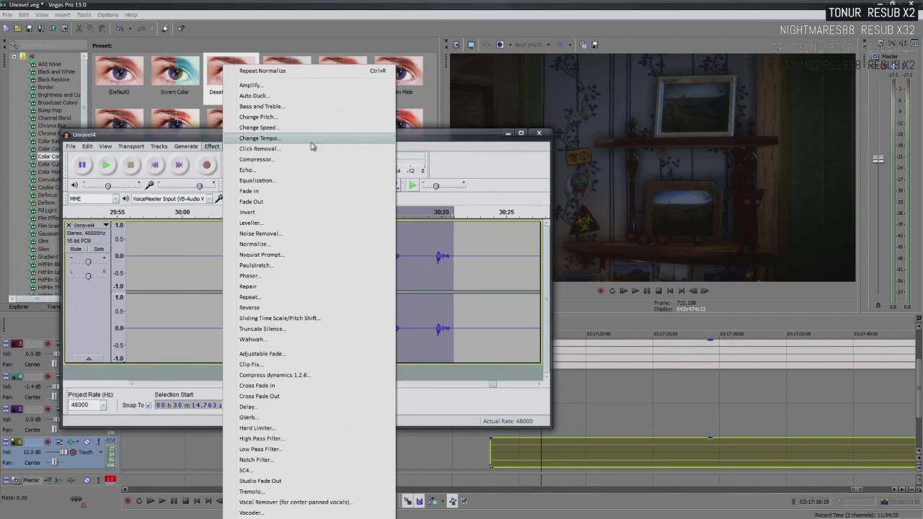
click(281, 165)
click(374, 387)
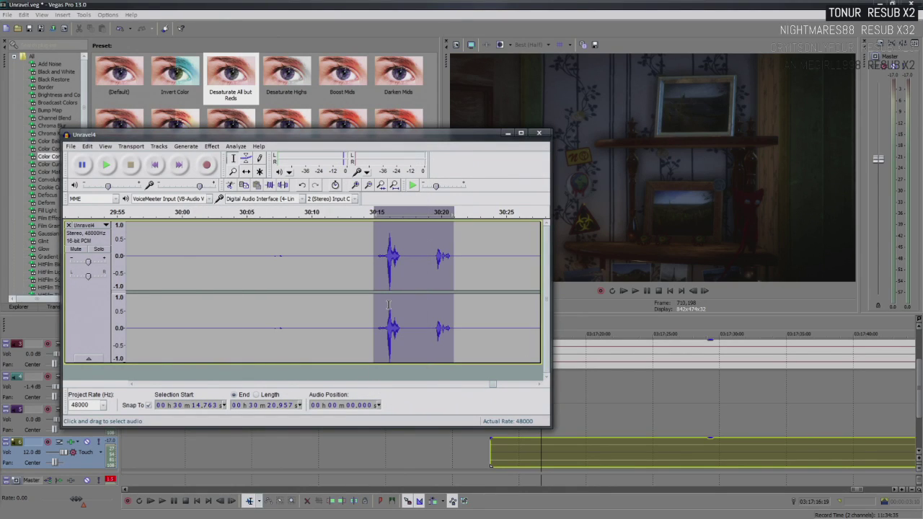
Normalize the compressed snippet to -3.0 dB and play it back
click(212, 146)
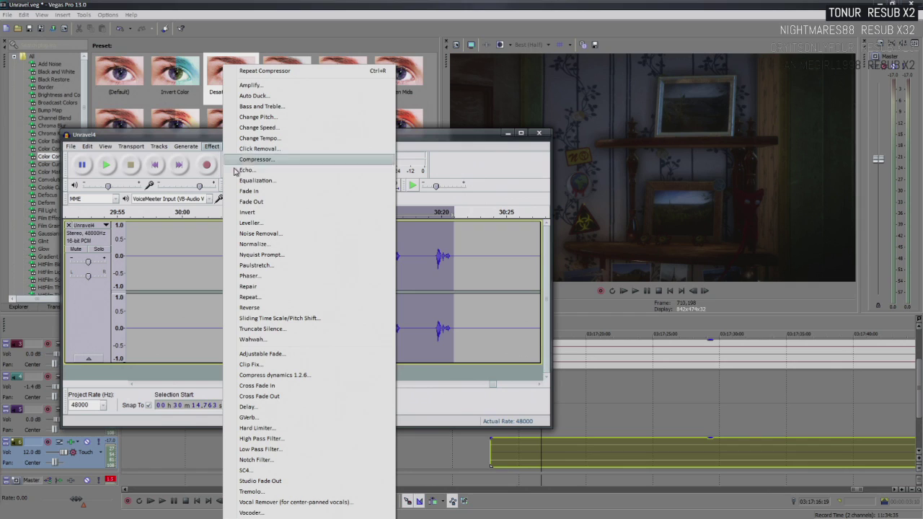
click(260, 244)
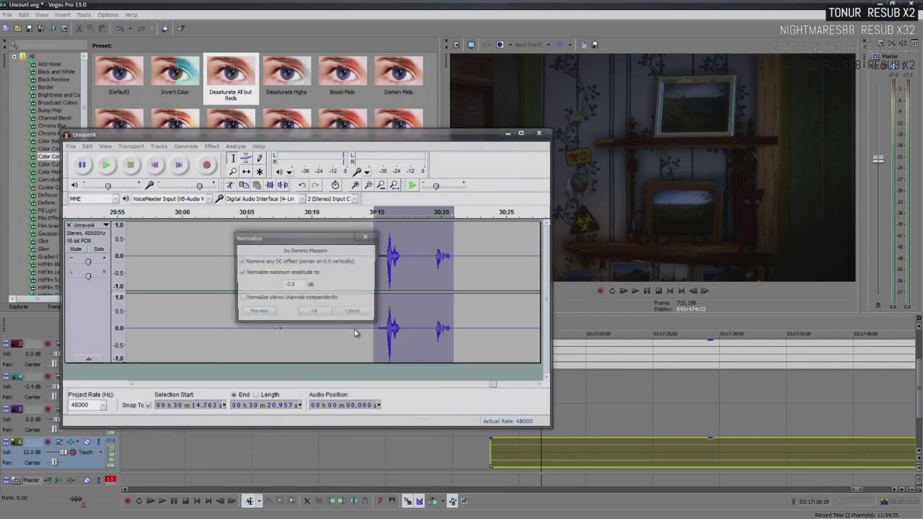
click(322, 315)
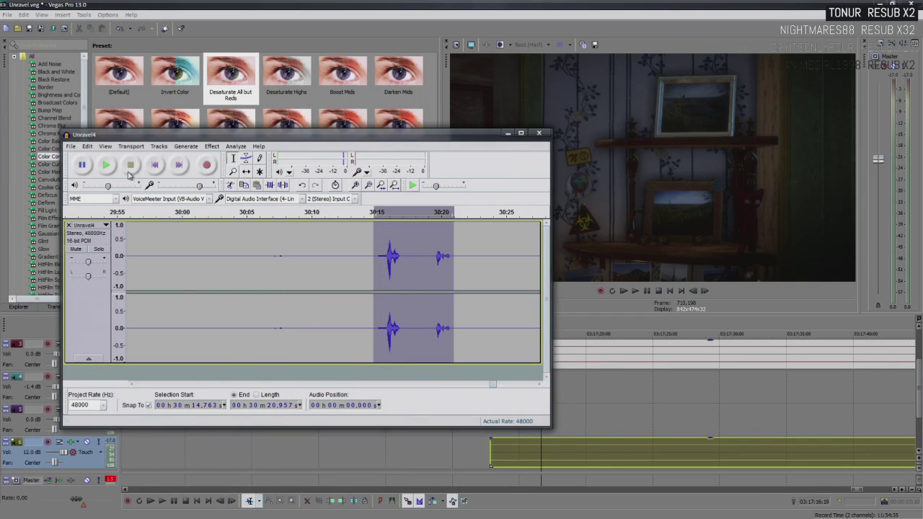
click(107, 166)
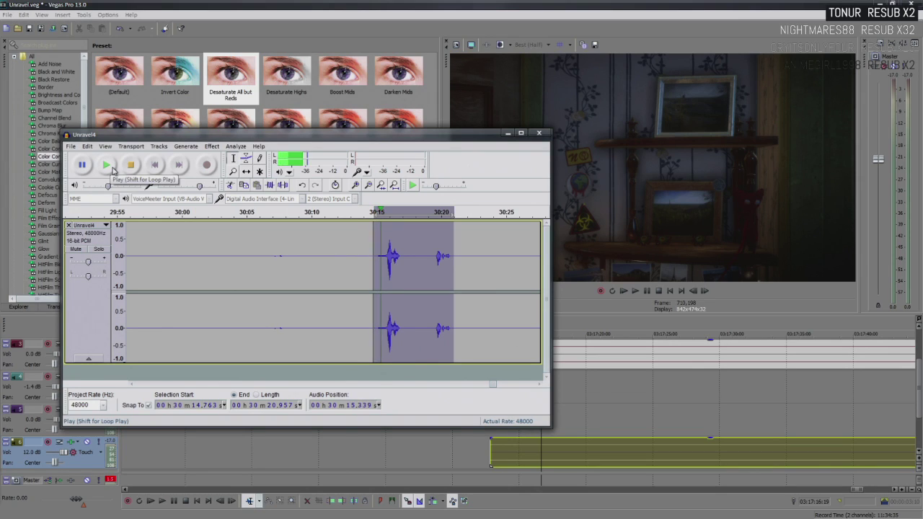
click(131, 166)
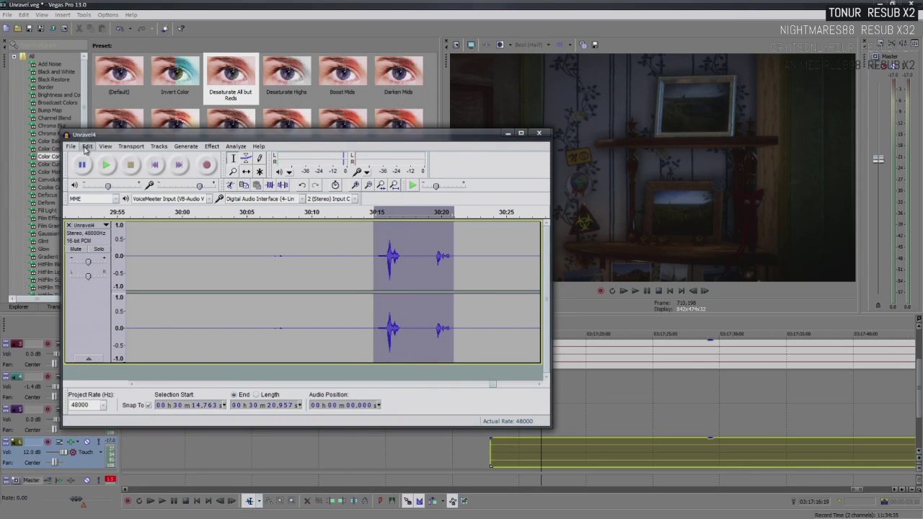
Undo the normalization made after compression and the compression itself, and replay the snippet
click(87, 146)
key(Escape)
click(87, 147)
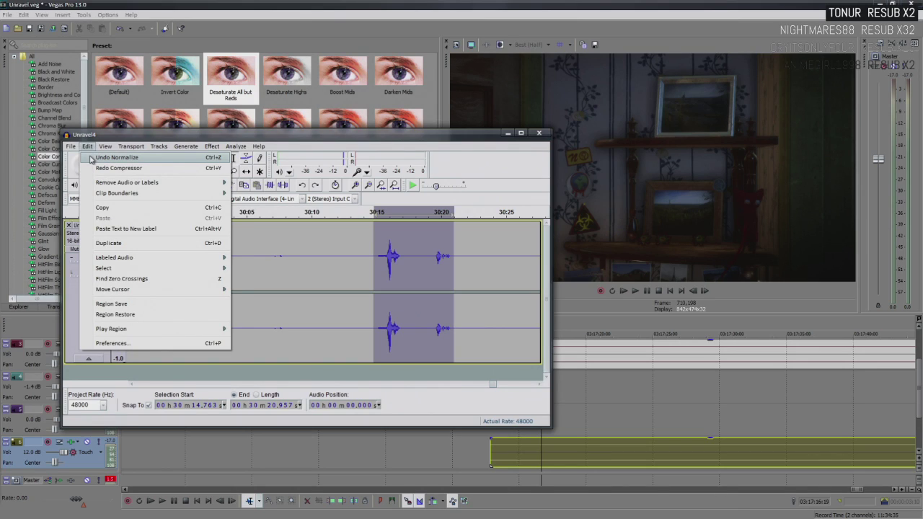
click(116, 157)
key(space)
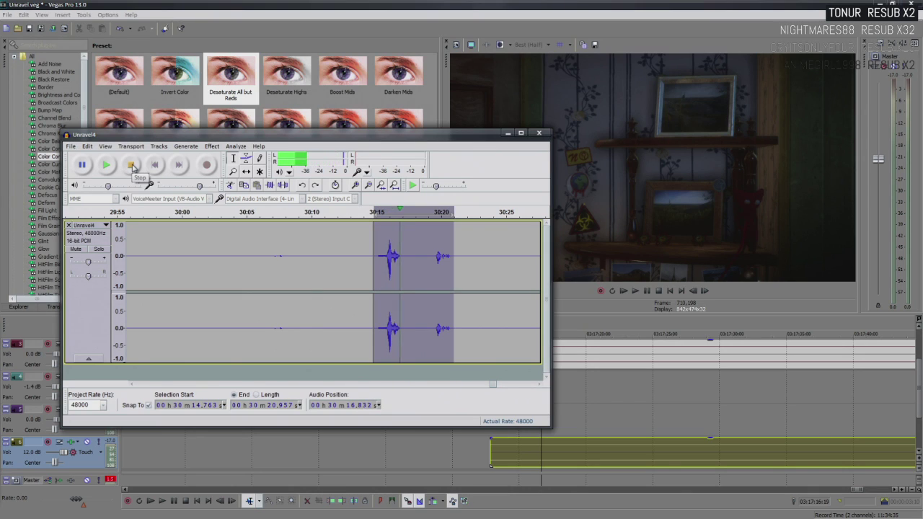
click(132, 166)
click(73, 146)
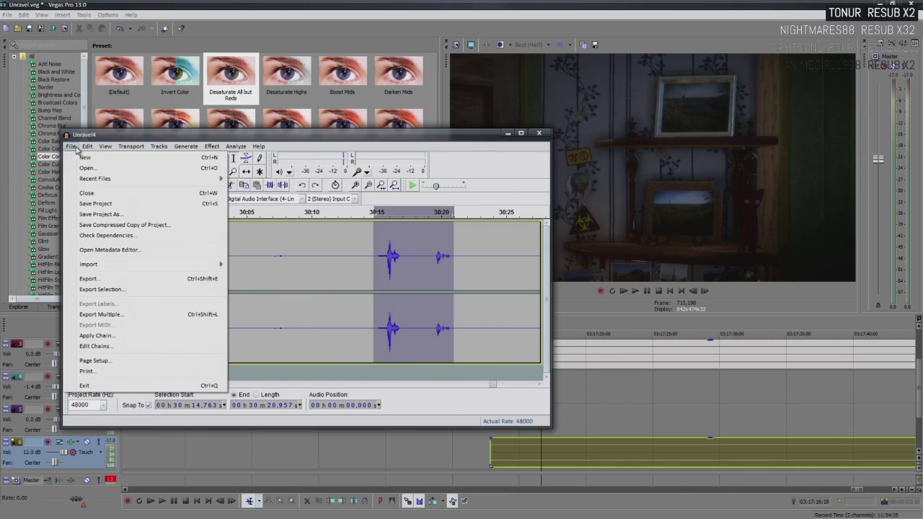
click(108, 279)
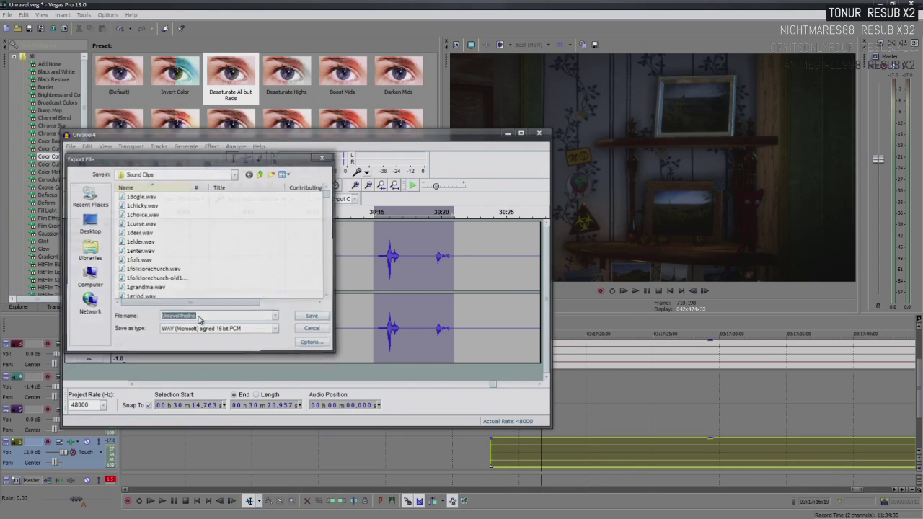
key(Return)
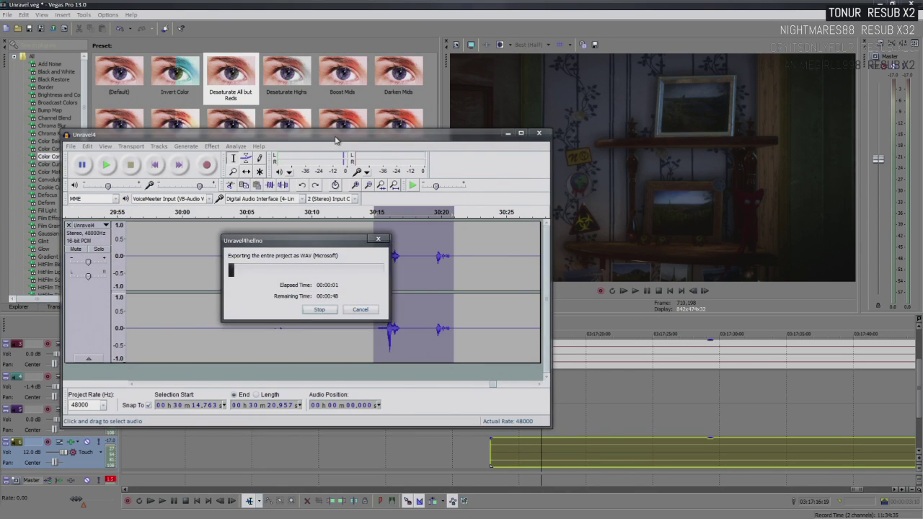
click(359, 310)
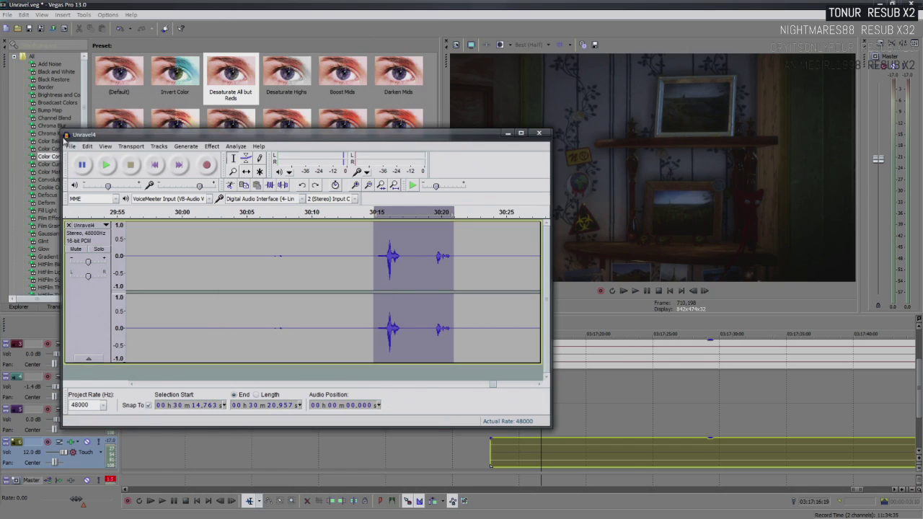
Export only the selected snippet to the Sound Clips folder as a 16-bit PCM WAV file named Unravel4hellno
click(71, 146)
click(101, 289)
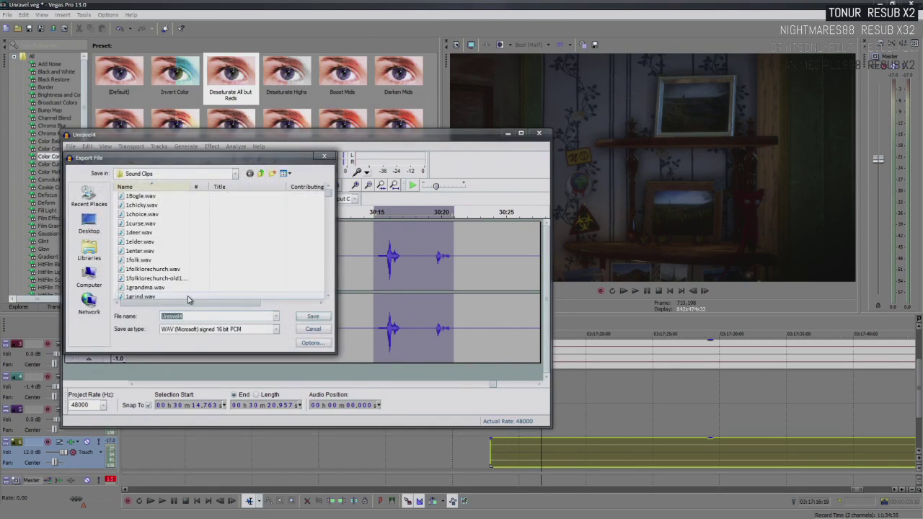
text(helln)
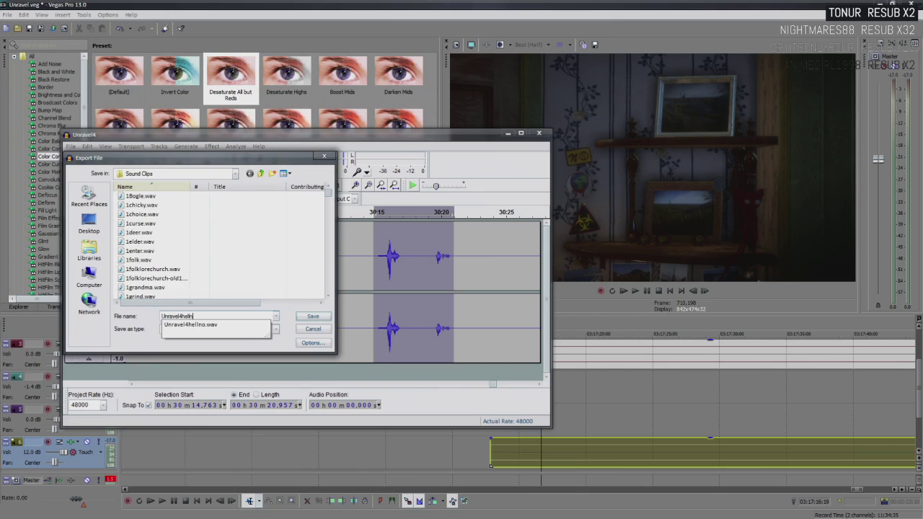
text(o)
key(Return)
key(Return)
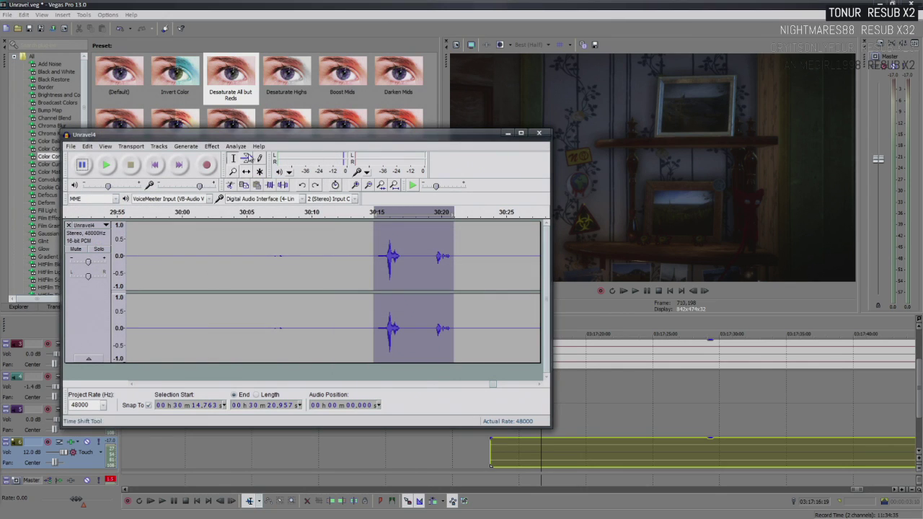
Switch back to Vegas Pro and examine the timeline around the last commentary clip on track 4, starting at about 02:36:11
key(super+Down)
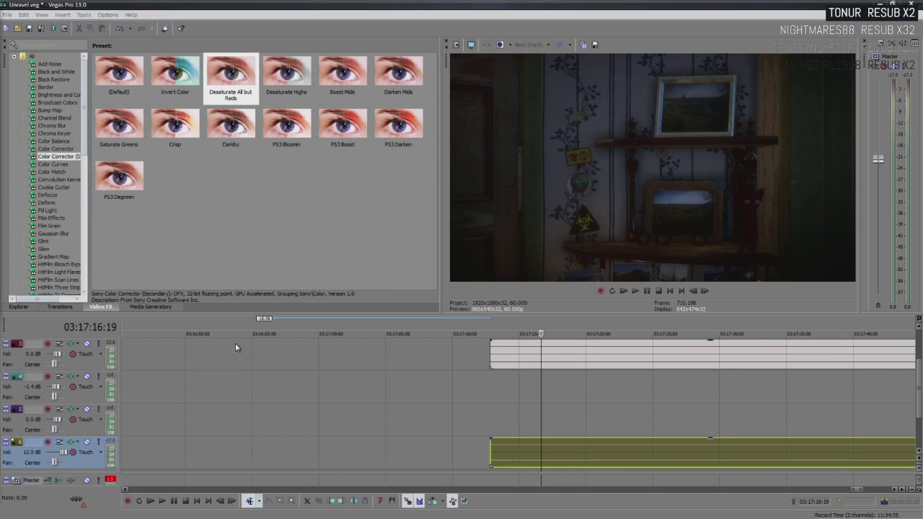
click(512, 410)
scroll(512, 410, down, 10)
scroll(512, 410, down, 3)
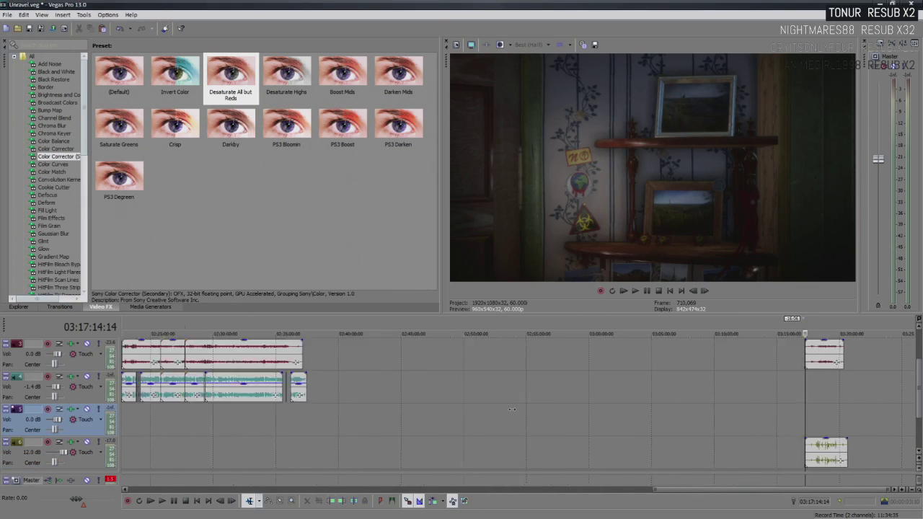
click(294, 425)
scroll(300, 421, up, 6)
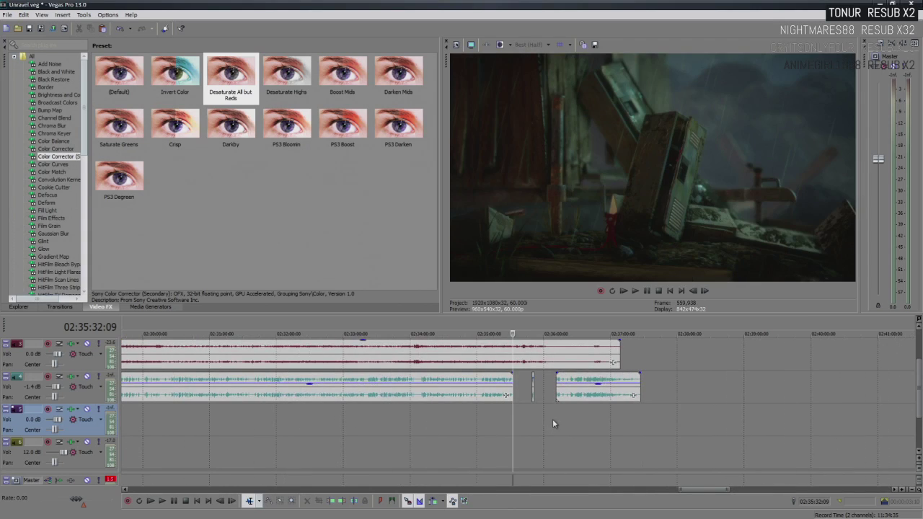
click(560, 380)
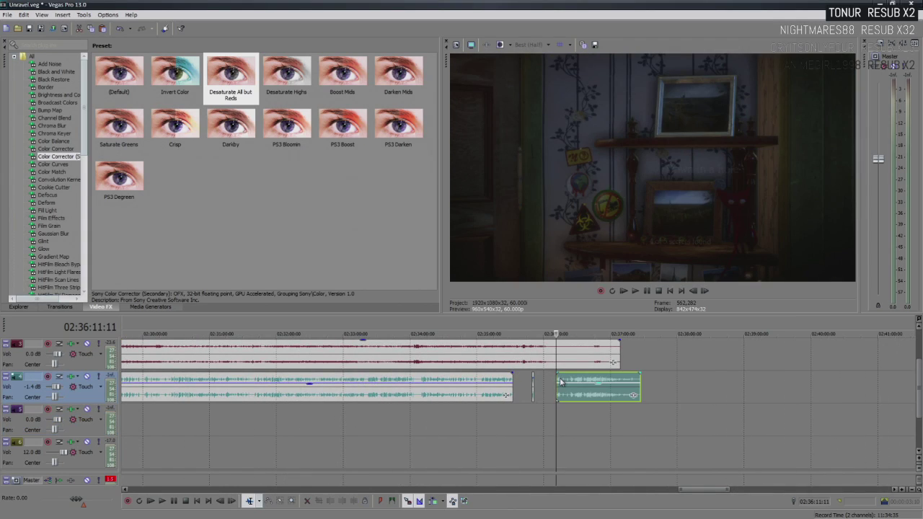
scroll(561, 382, down, 3)
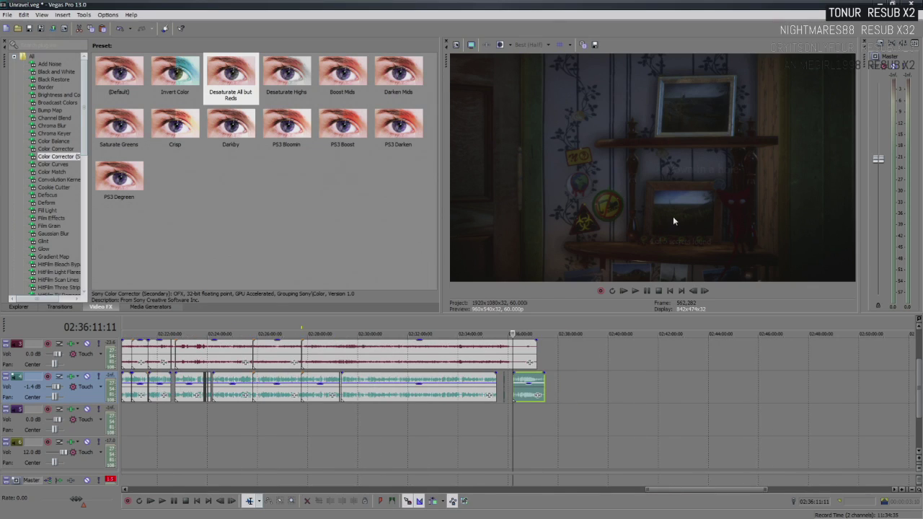
scroll(797, 353, down, 3)
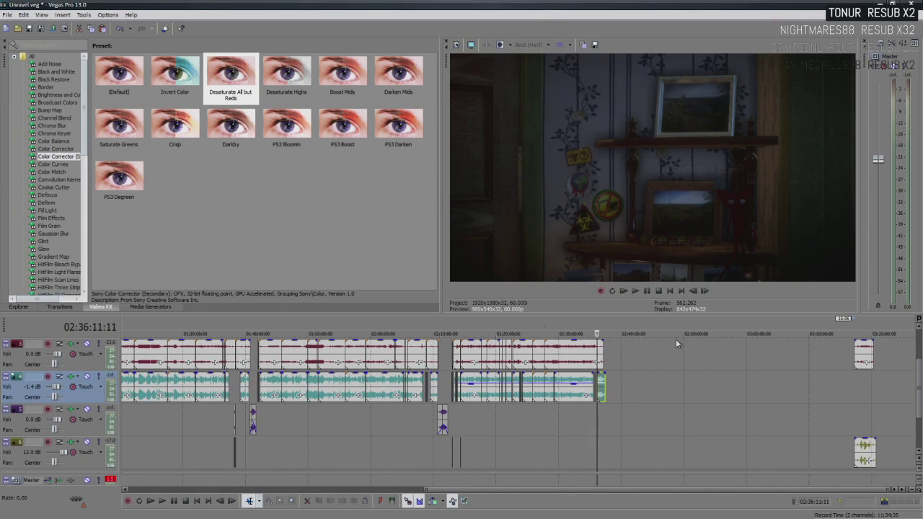
scroll(695, 322, up, 6)
scroll(920, 380, up, 1)
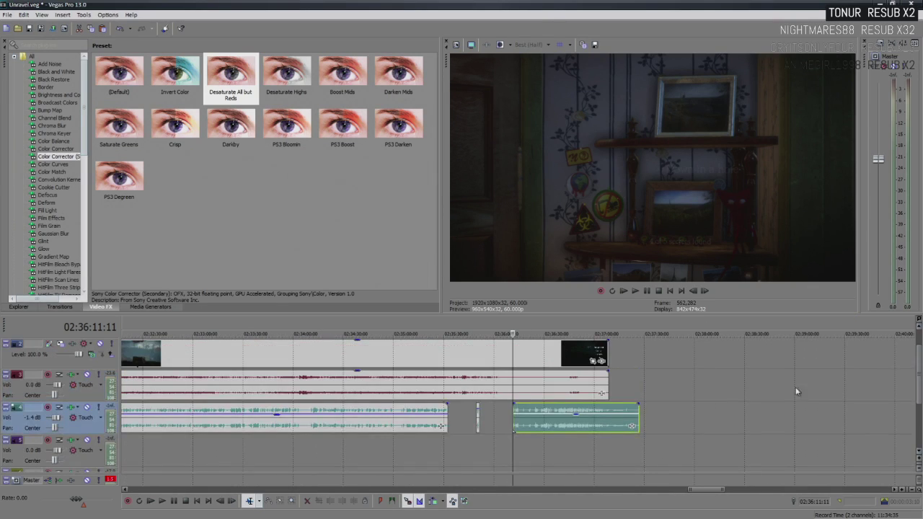
Play the gameplay around 02:36:05 and split its video and audio in the black passage at 02:36:06:01
click(503, 363)
key(space)
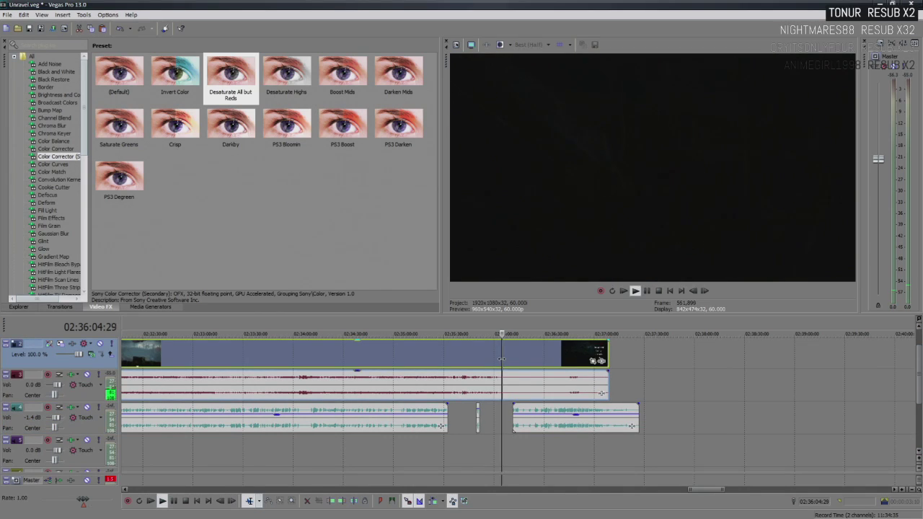
key(Return)
scroll(501, 360, up, 3)
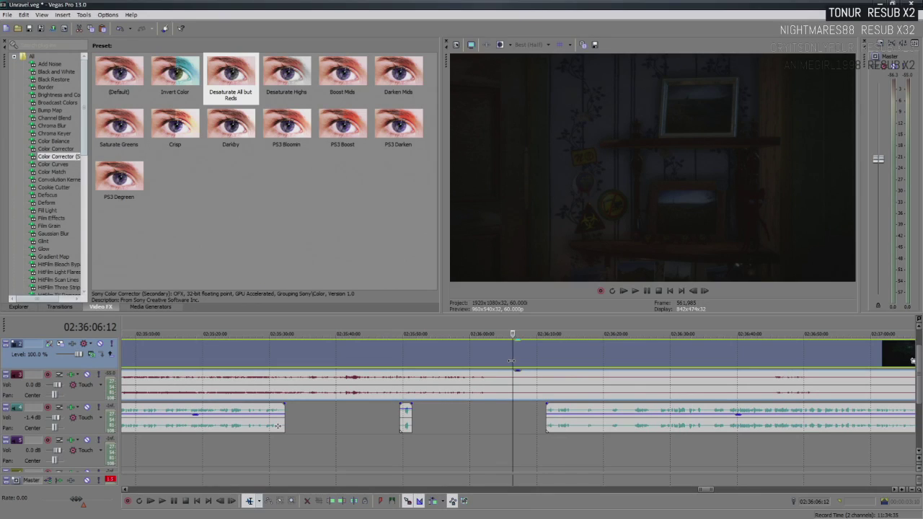
click(510, 362)
key(s)
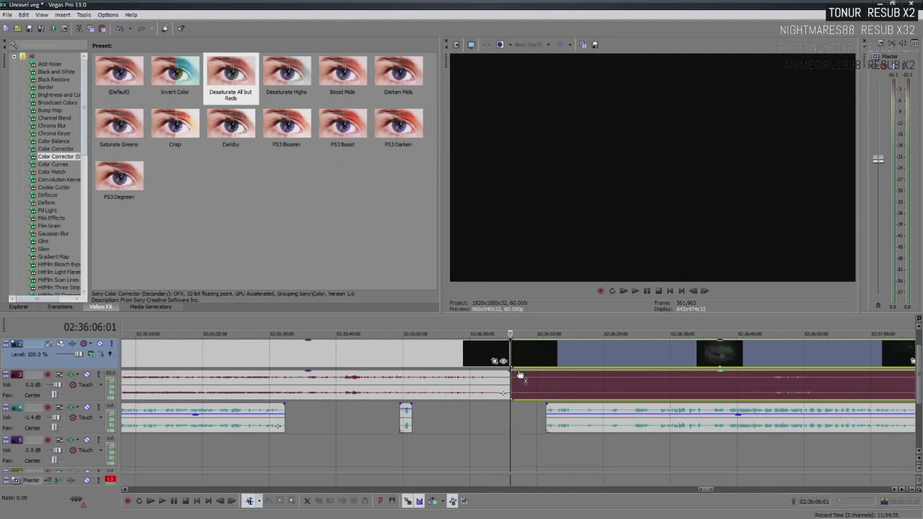
Select the video and audio after the 02:36:06:01 split with the last commentary clip and move them later, starting at about 02:38:16
click(523, 355)
scroll(786, 399, down, 6)
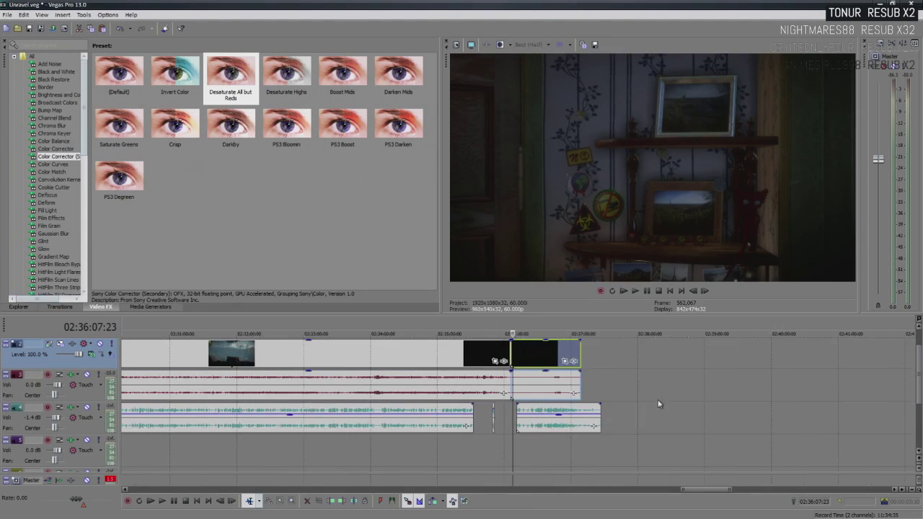
scroll(869, 379, up, 8)
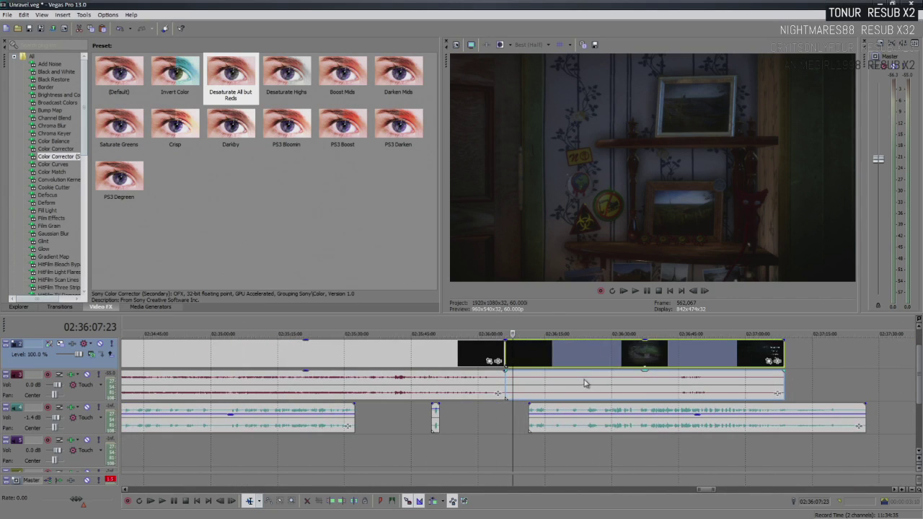
click(541, 360)
ctrl+click(587, 426)
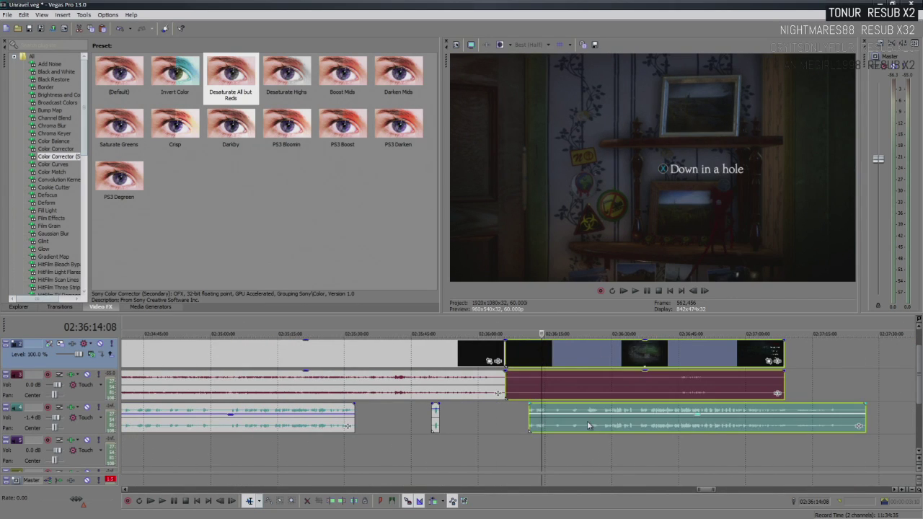
drag(565, 355, 733, 363)
scroll(733, 365, down, 5)
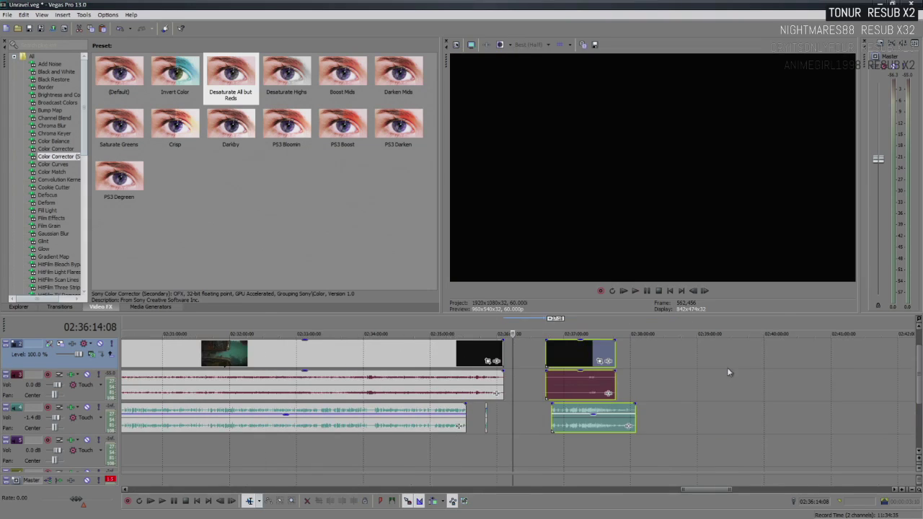
drag(539, 358, 858, 352)
Select the leftover gameplay clip near 03:17 with its game audio and track 6 audio, and move it against the split at about 02:36:06
scroll(579, 357, down, 5)
click(857, 353)
scroll(838, 432, up, 5)
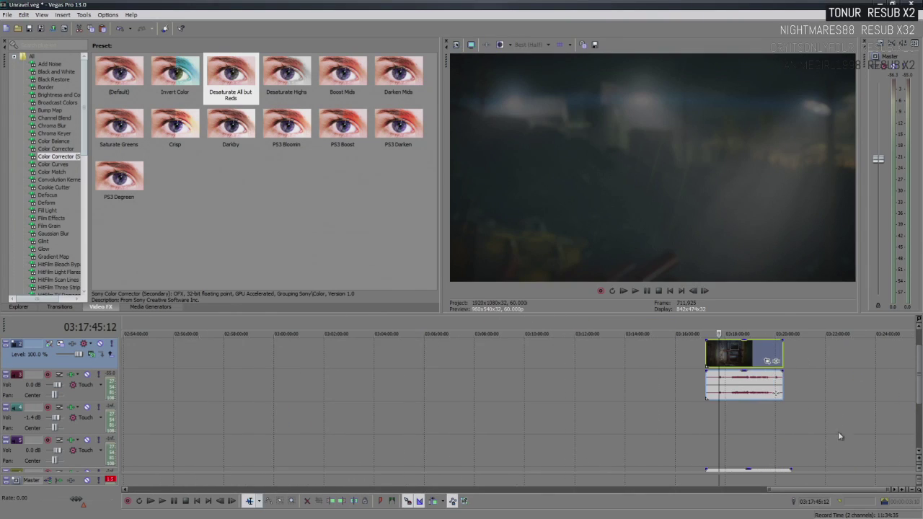
click(748, 473)
click(732, 353)
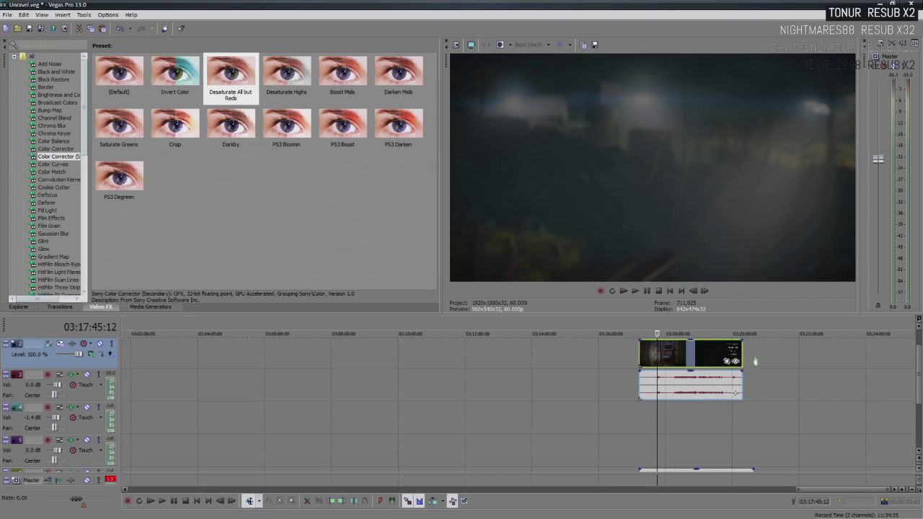
scroll(920, 374, down, 1)
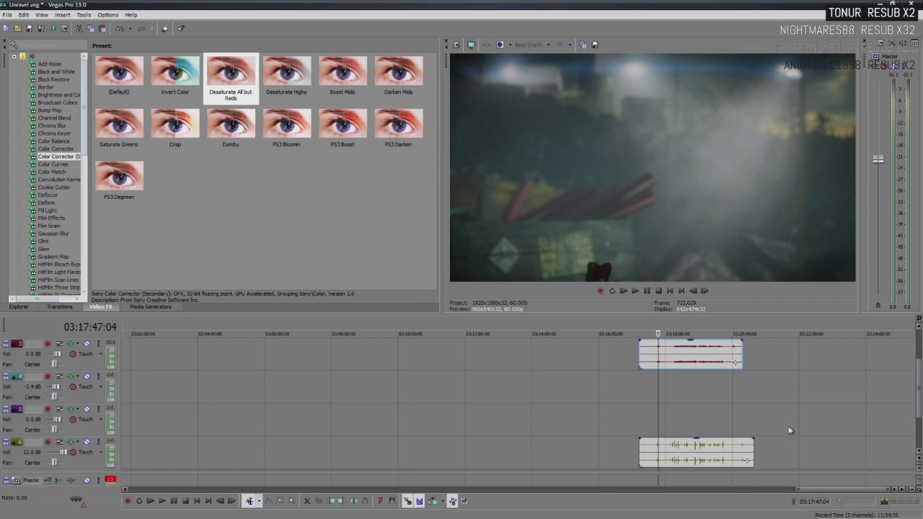
click(712, 455)
scroll(806, 425, down, 10)
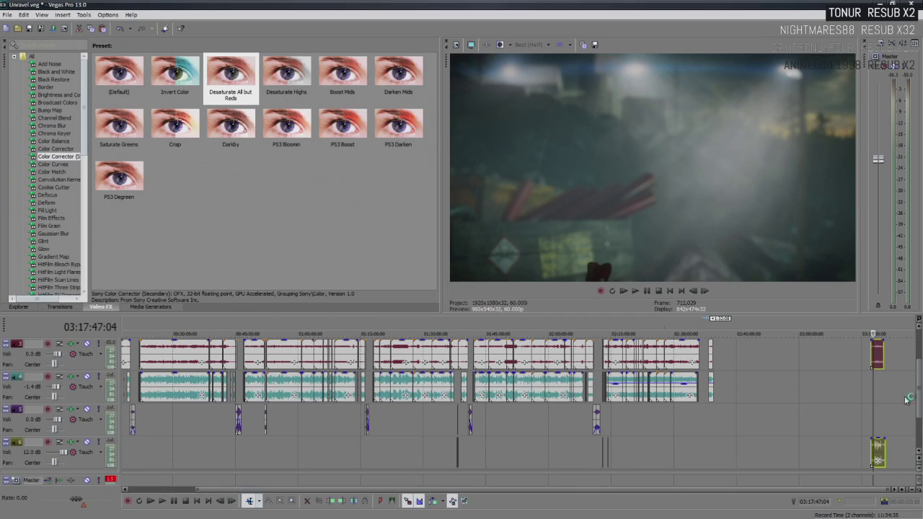
scroll(921, 373, up, 1)
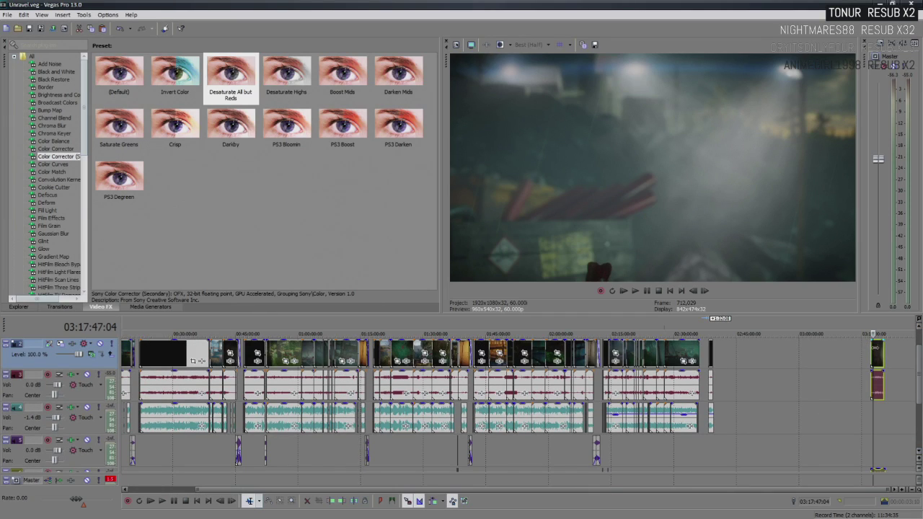
drag(880, 354, 708, 354)
Scrub through the opening of the moved clip and trim about 16 seconds off its start, so it begins in the black passage
scroll(709, 353, up, 10)
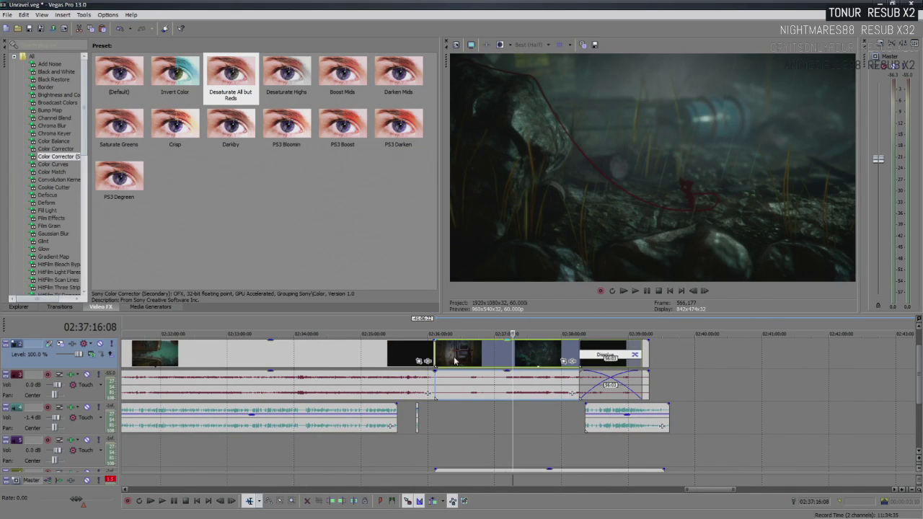
click(454, 359)
click(442, 354)
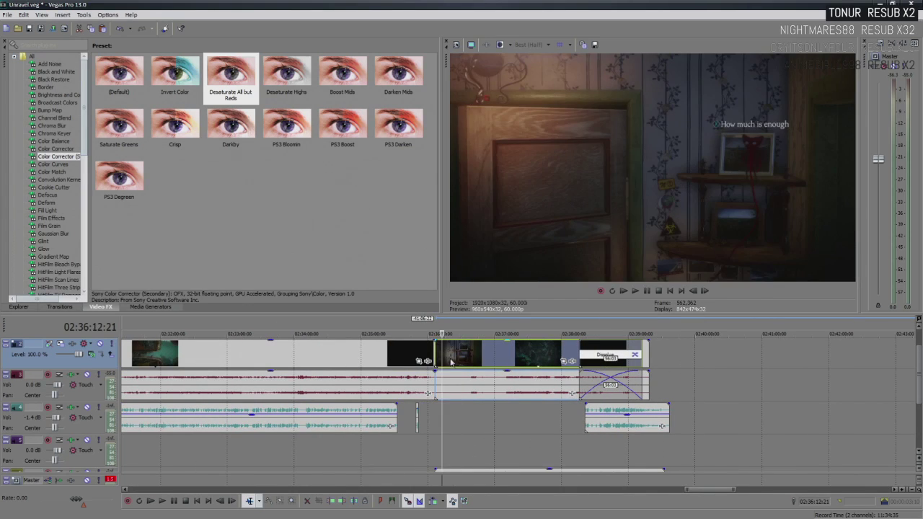
scroll(507, 362, up, 4)
drag(511, 363, 539, 362)
click(583, 364)
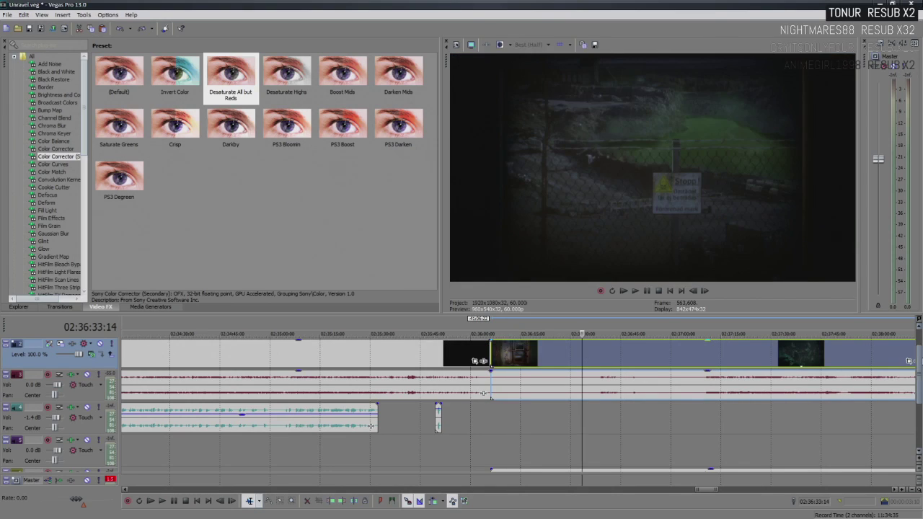
scroll(483, 393, down, 1)
click(809, 454)
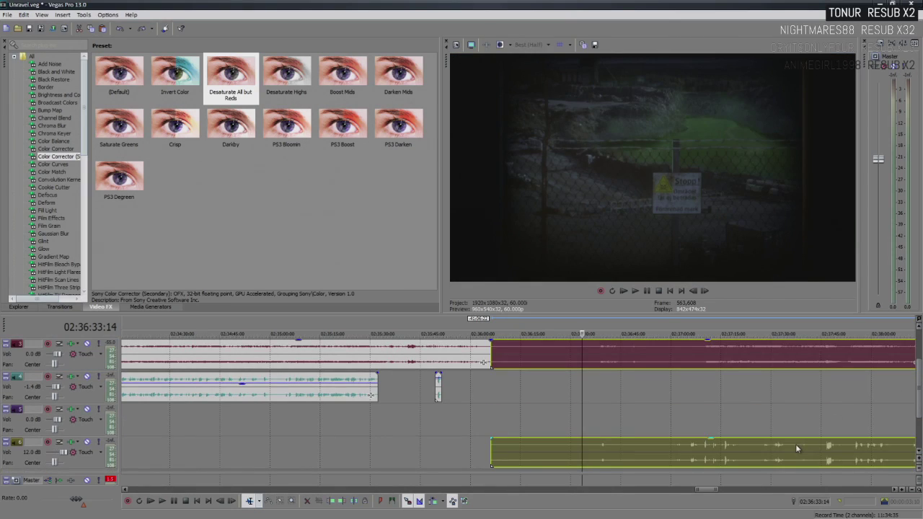
scroll(791, 442, up, 1)
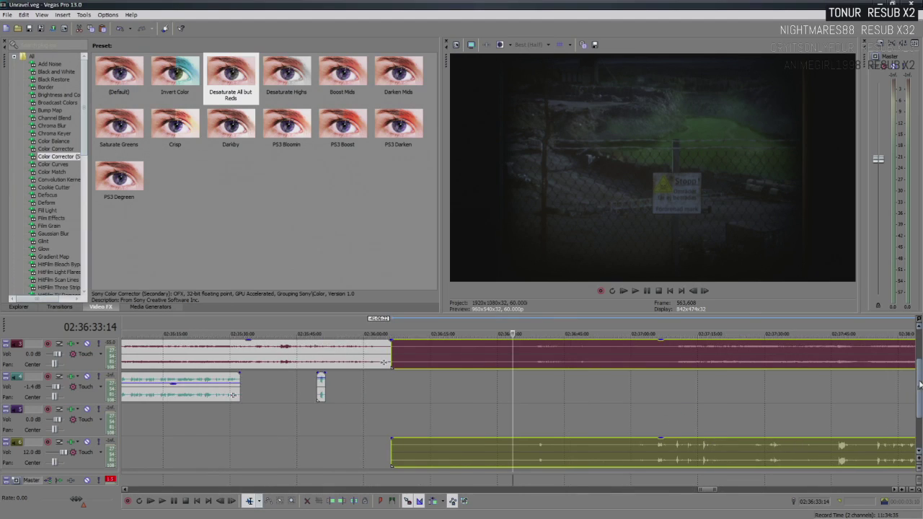
scroll(920, 384, up, 1)
click(408, 364)
drag(393, 353, 465, 350)
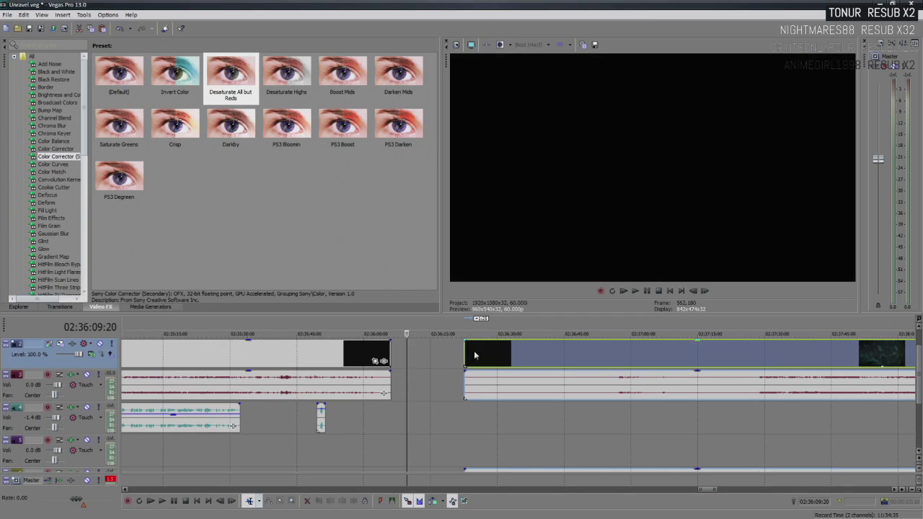
Delete the trimmed clip's track 6 audio and move its video and game audio back against the cut at about 02:36:06
click(500, 354)
scroll(907, 400, down, 3)
scroll(919, 375, down, 1)
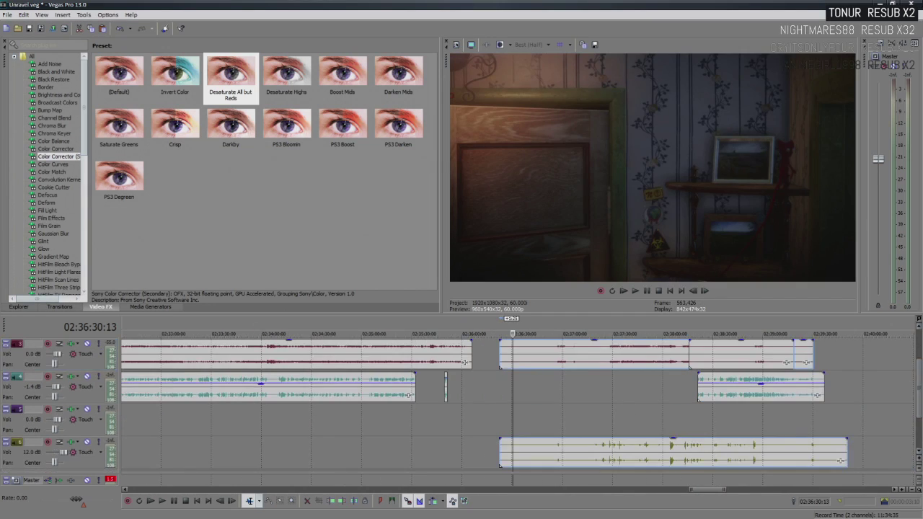
click(698, 455)
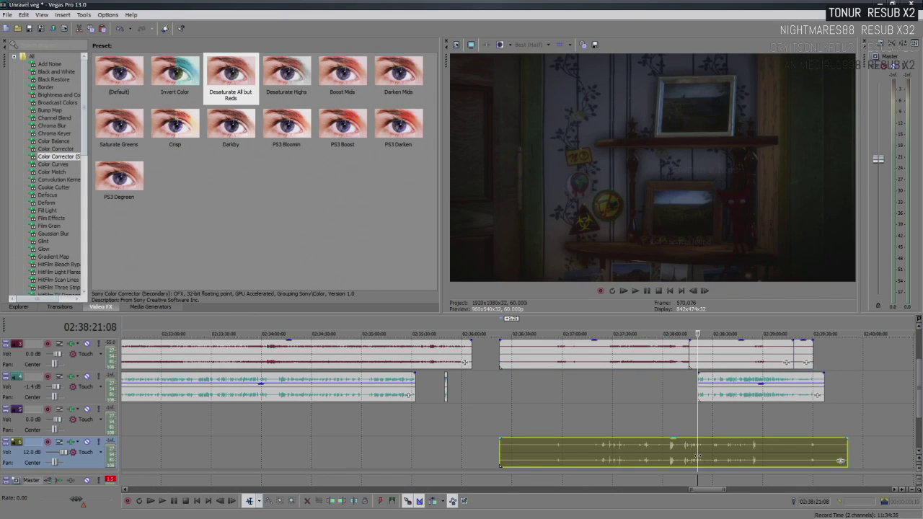
key(Delete)
scroll(919, 390, up, 1)
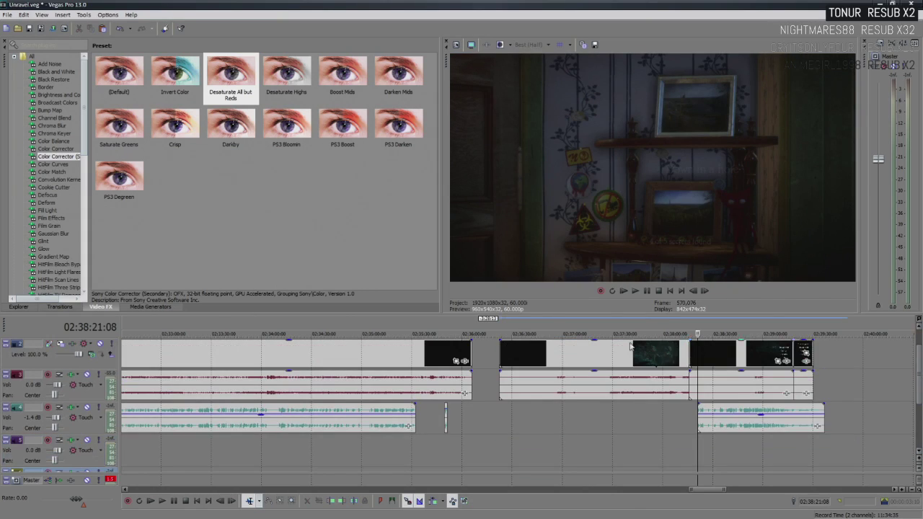
click(503, 383)
drag(521, 359, 497, 355)
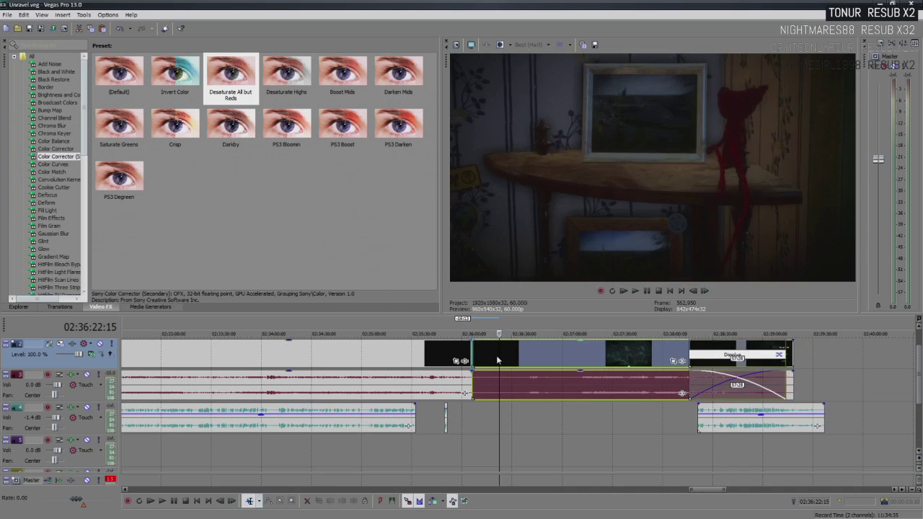
Mark a loop region from 02:35:57:25 to 02:36:18:18 and play the gameplay across the cut at about 02:36:06
drag(459, 326, 494, 326)
key(space)
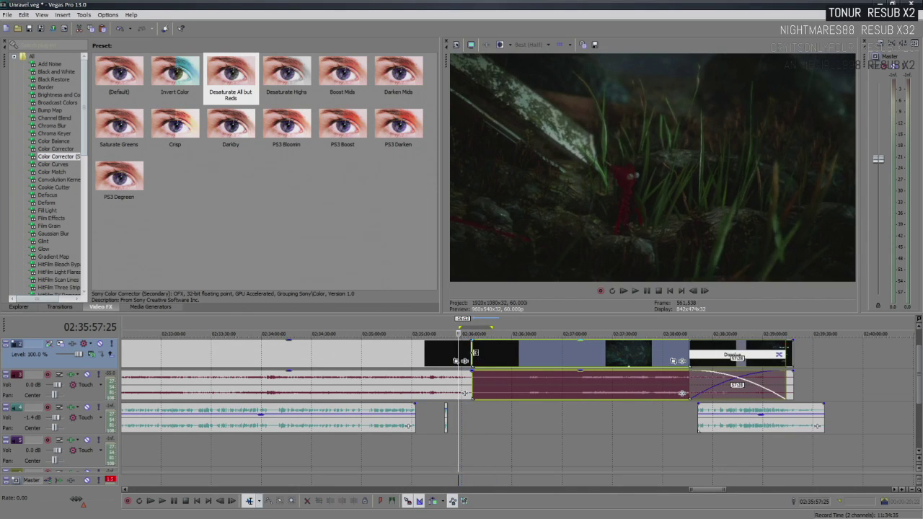
scroll(469, 360, up, 5)
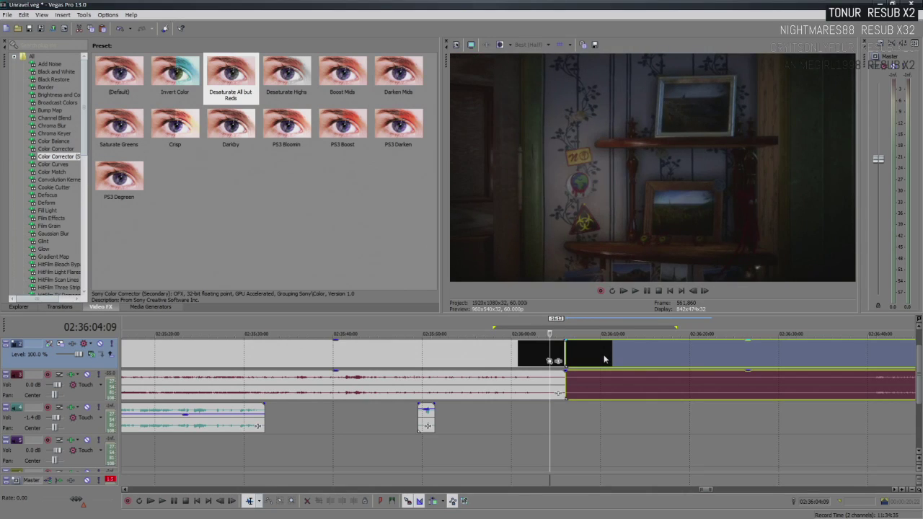
key(space)
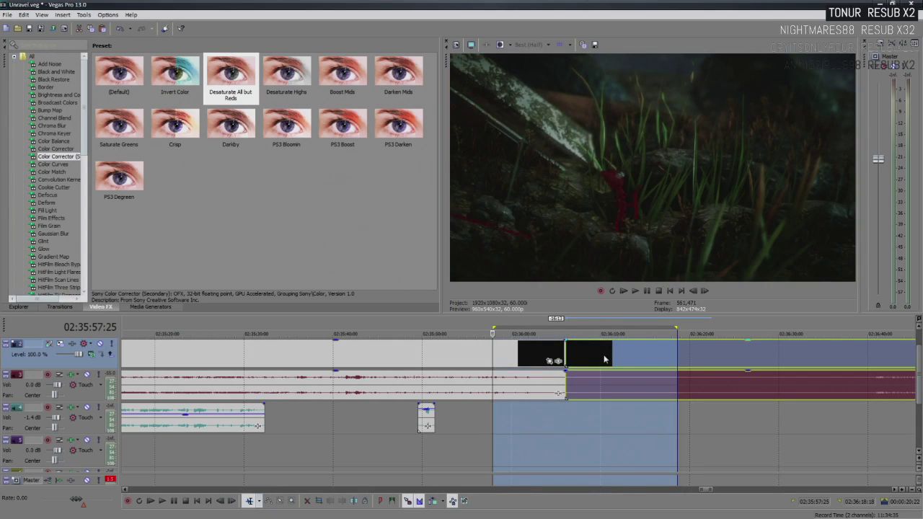
click(556, 351)
key(space)
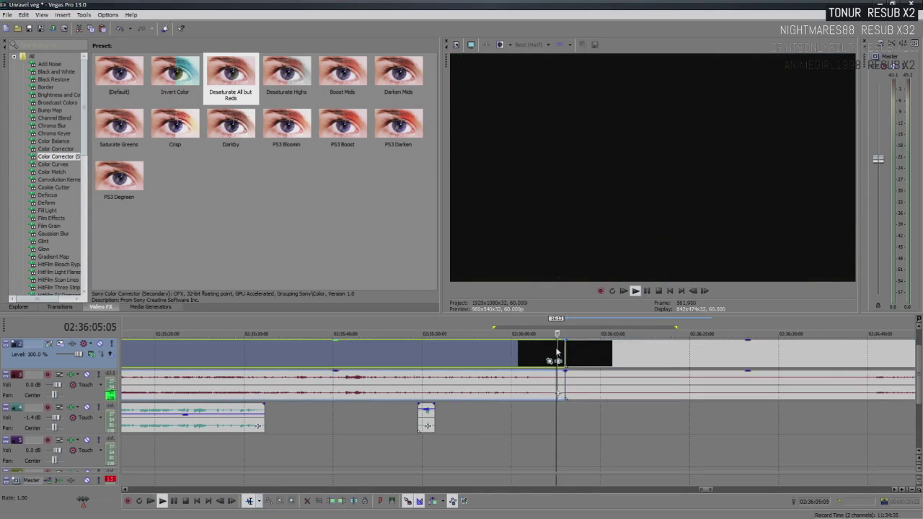
key(Return)
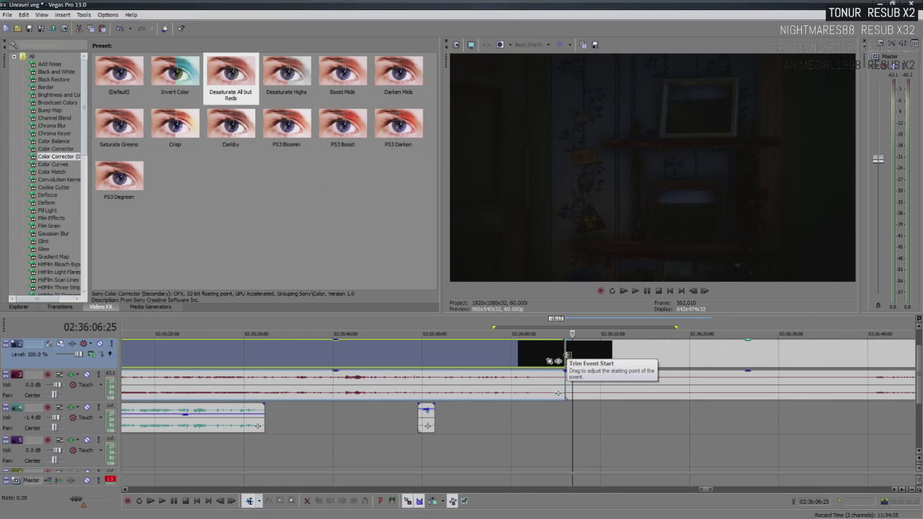
Examine the earlier "Off the rails" journal page segment around 02:09:00, including its video, game audio crossfade and commentary clips
scroll(567, 356, down, 10)
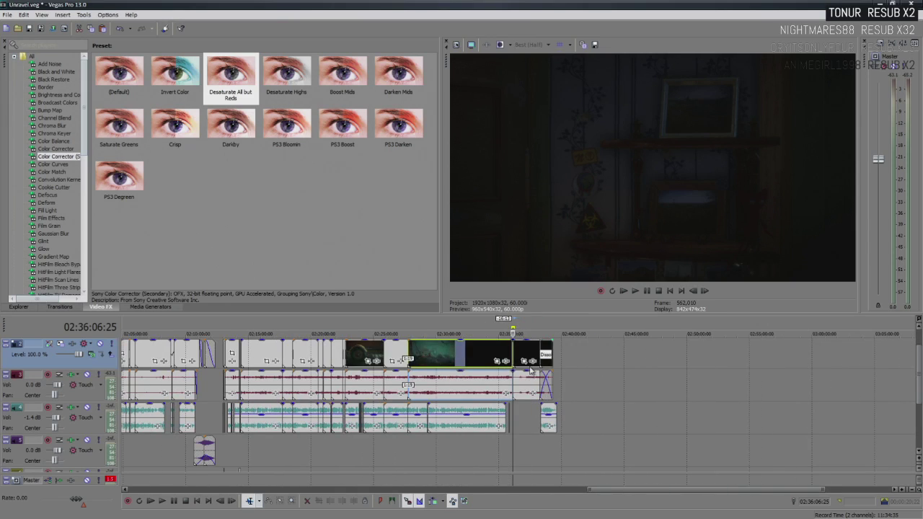
click(191, 353)
scroll(192, 352, up, 8)
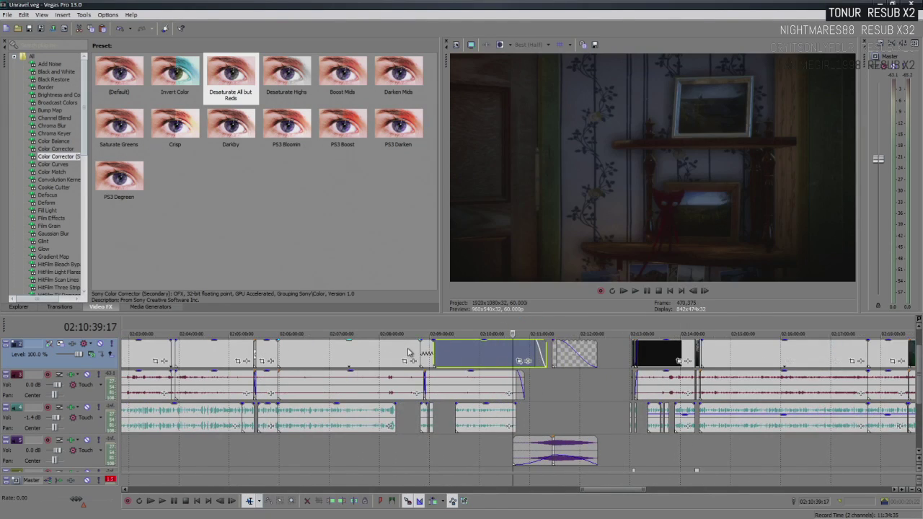
scroll(594, 348, up, 3)
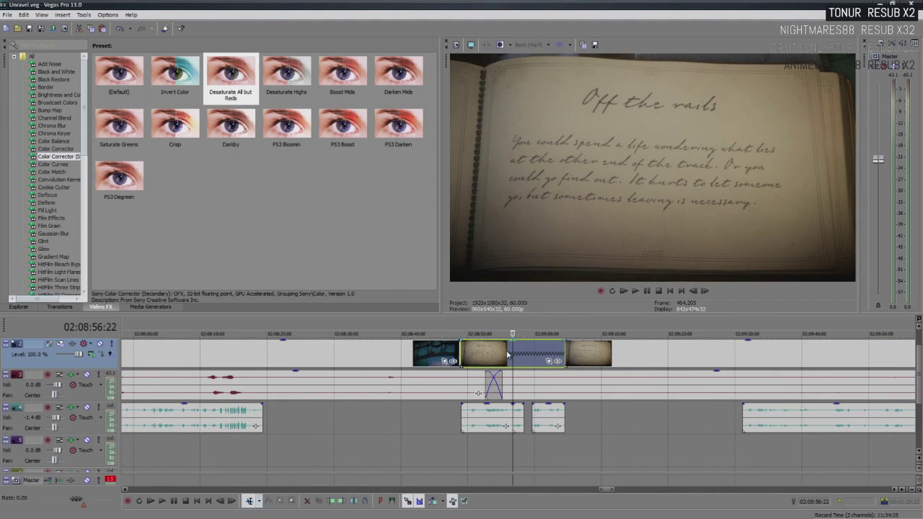
key(ctrl+Right)
click(520, 348)
click(540, 355)
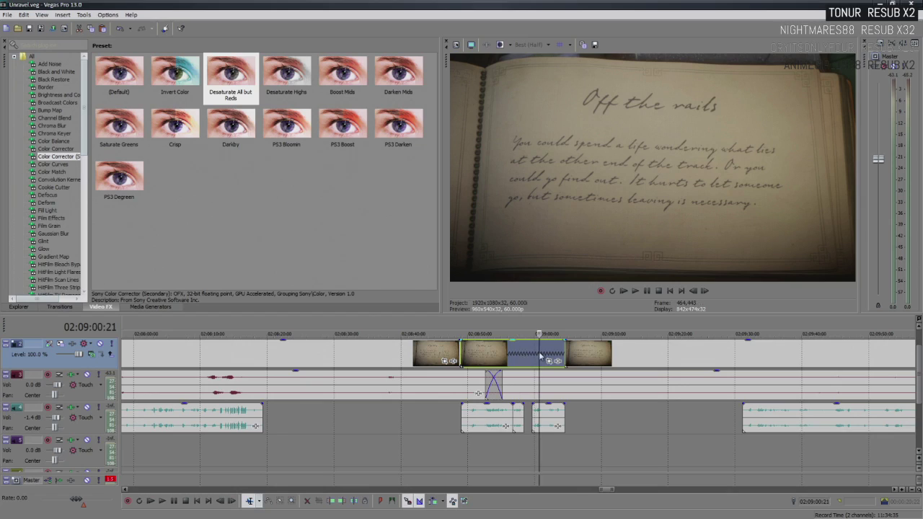
click(564, 354)
click(518, 420)
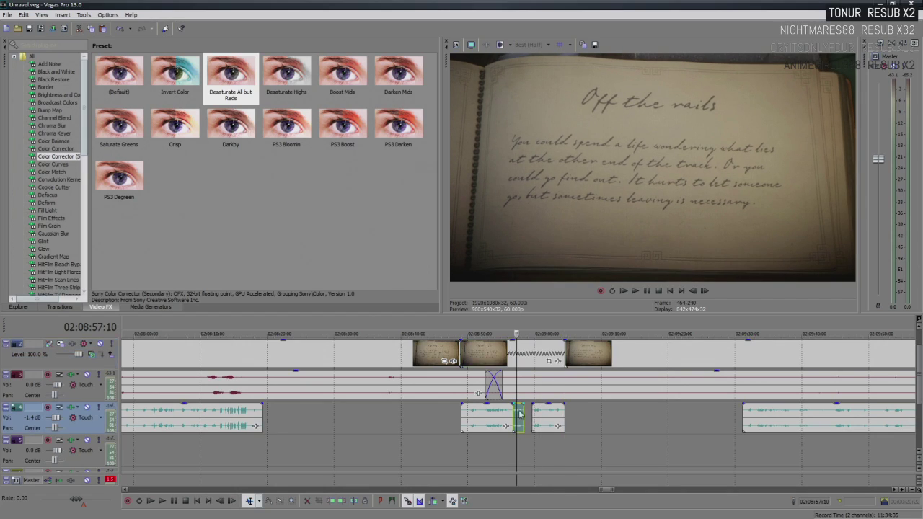
click(547, 353)
click(494, 386)
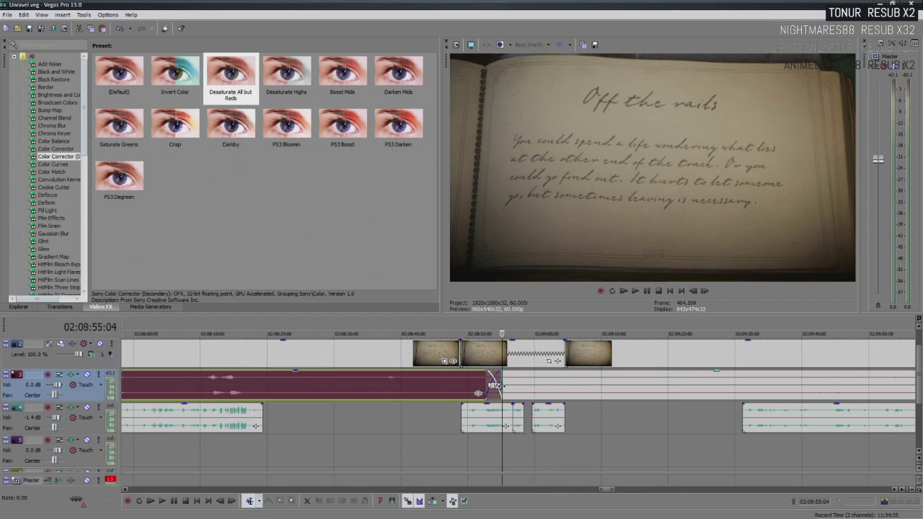
click(539, 359)
Move the final gameplay clip and its commentary later to about 02:39:53, clear of the overlap with the preceding clip
scroll(538, 359, down, 5)
scroll(541, 359, down, 6)
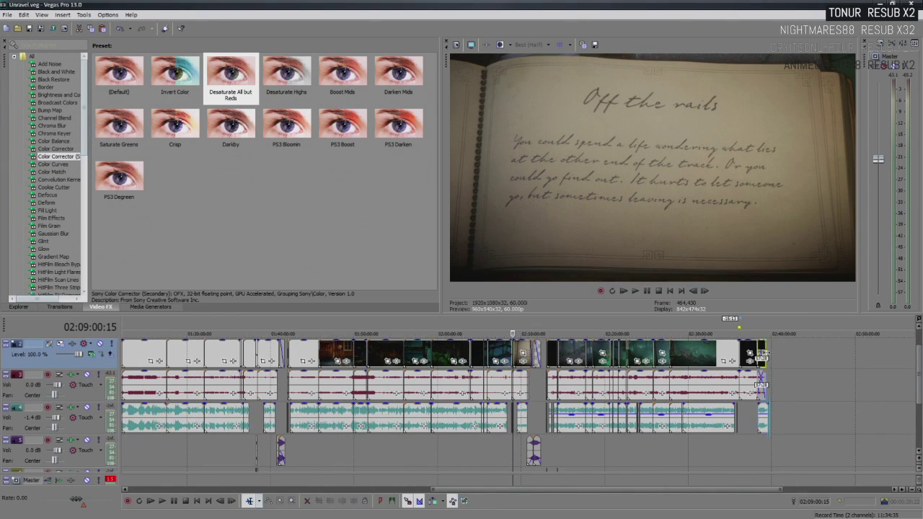
click(763, 354)
scroll(534, 361, up, 6)
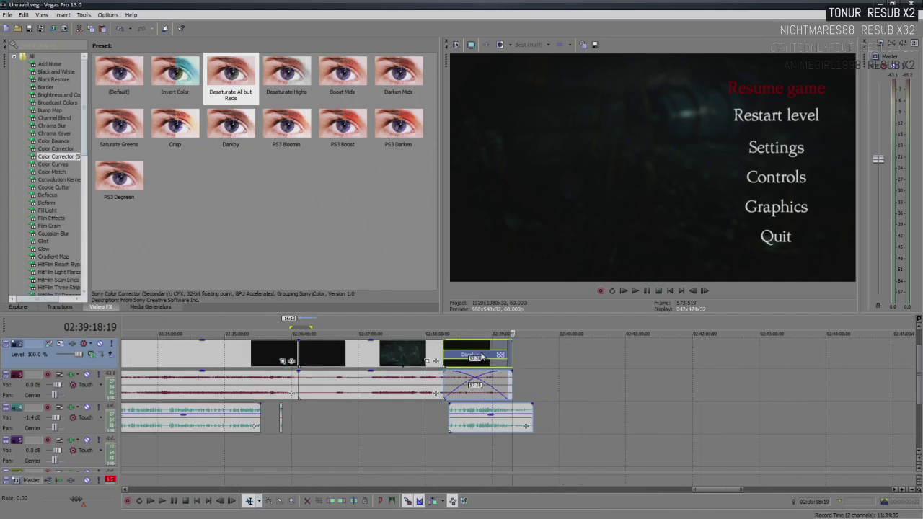
drag(512, 359, 618, 364)
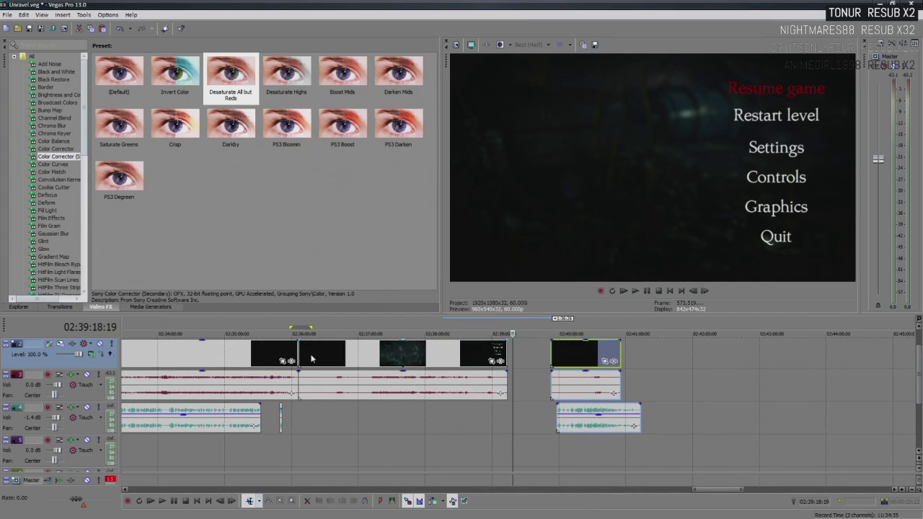
Play the gameplay around the cut at about 02:36:06
click(312, 359)
scroll(600, 355, up, 3)
click(466, 354)
key(space)
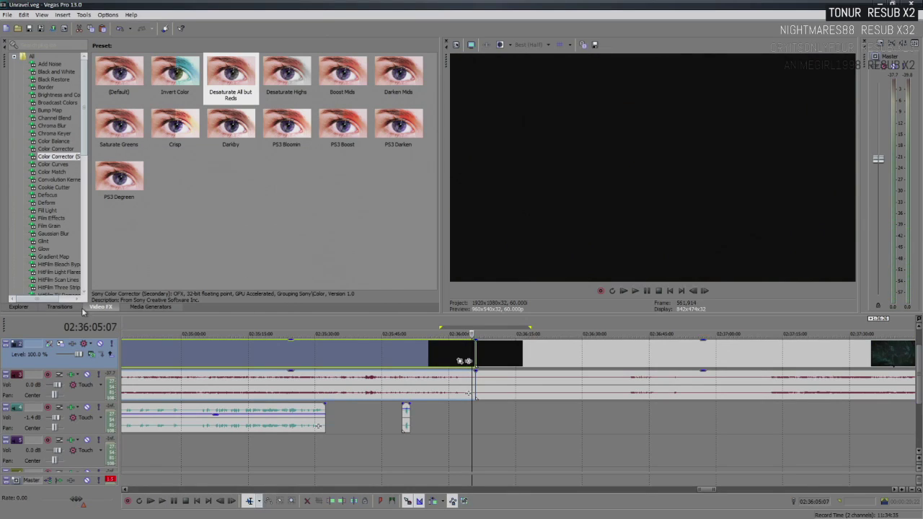
Open the Sound Clips folder in the file browser, refresh its contents and find the Unravel sound files
click(20, 307)
click(323, 47)
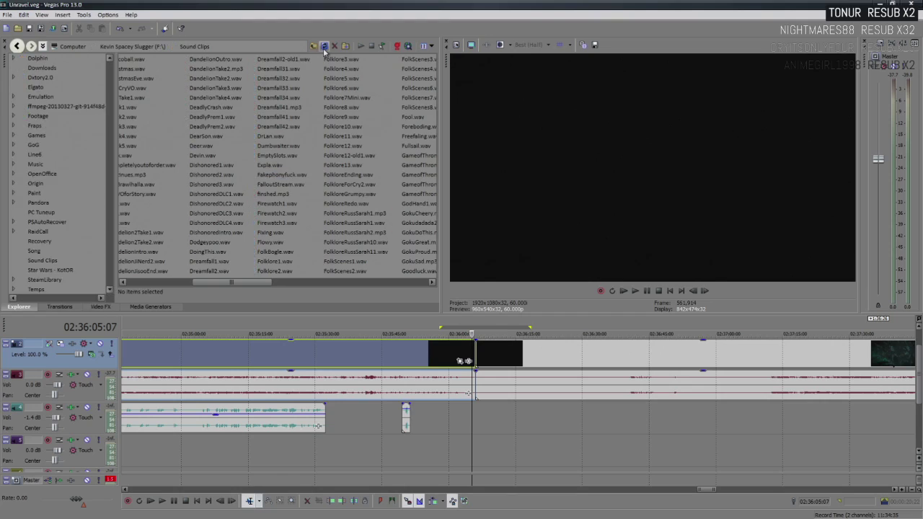
drag(187, 281, 310, 283)
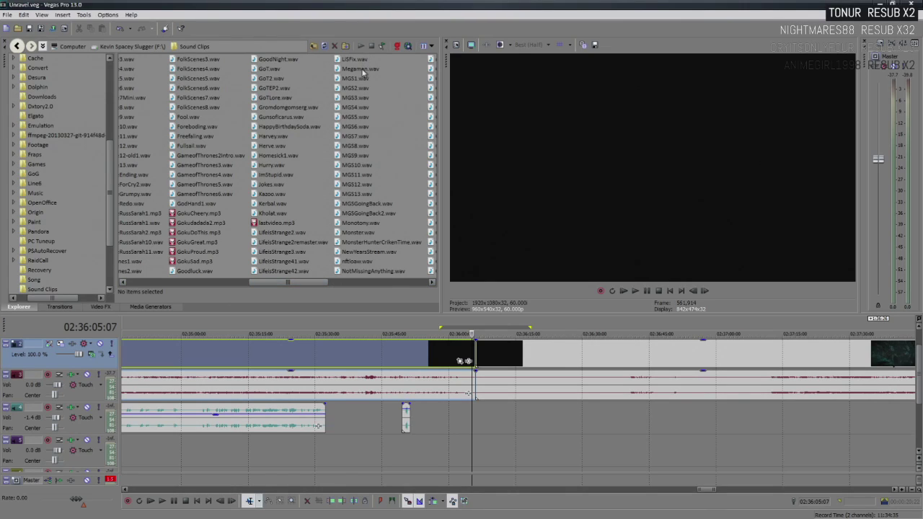
drag(322, 286, 424, 286)
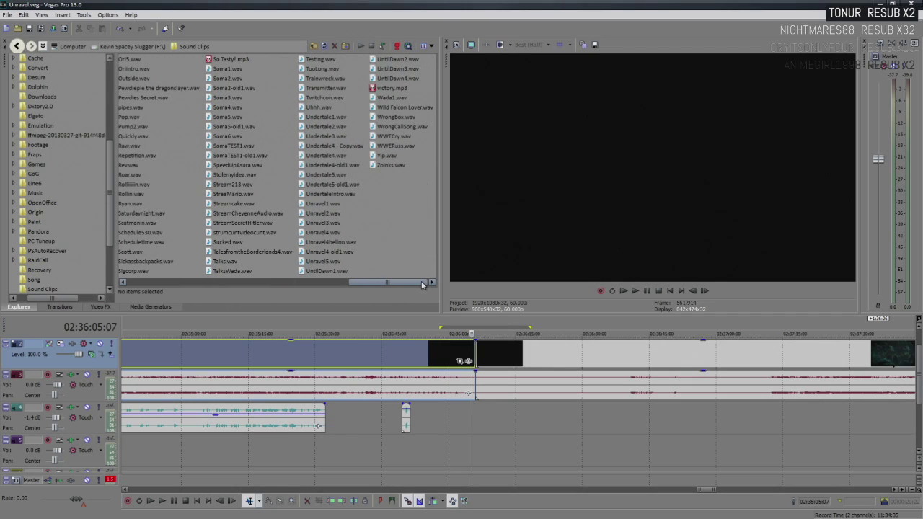
Try inserting Unravel4hellno.wav on track 5 at about 02:36:27 and play the gameplay from the cut at about 02:36:06
click(328, 243)
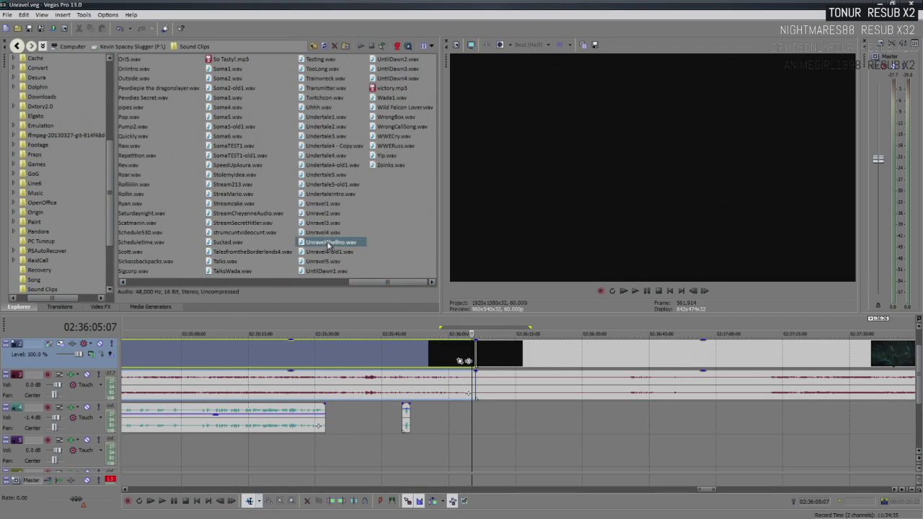
drag(502, 445, 575, 448)
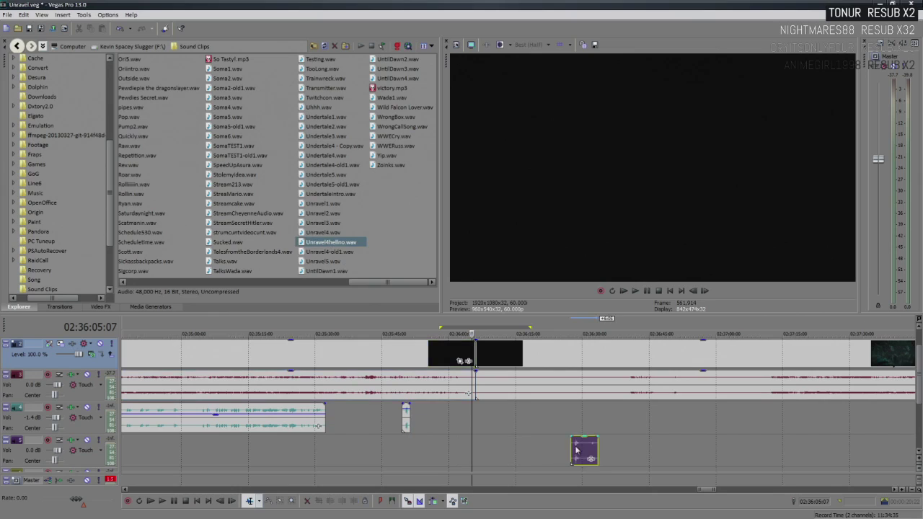
click(517, 415)
key(space)
key(space)
key(space)
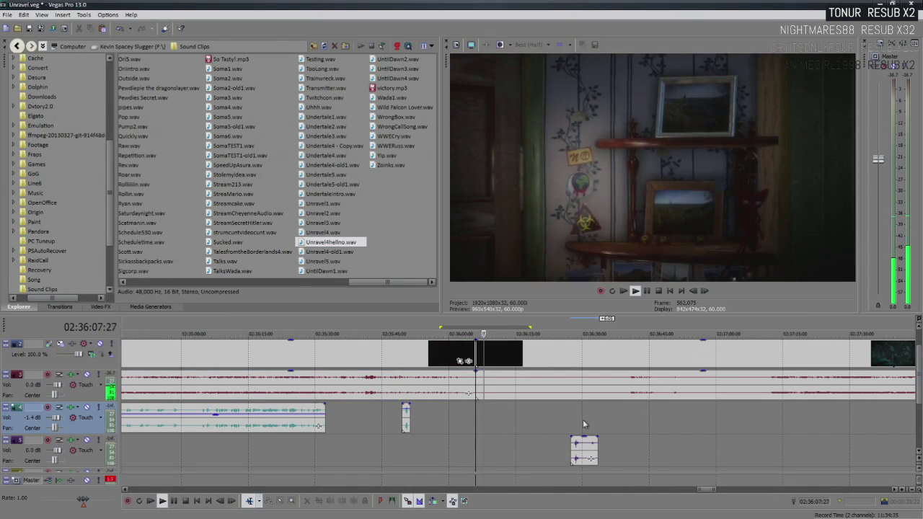
key(space)
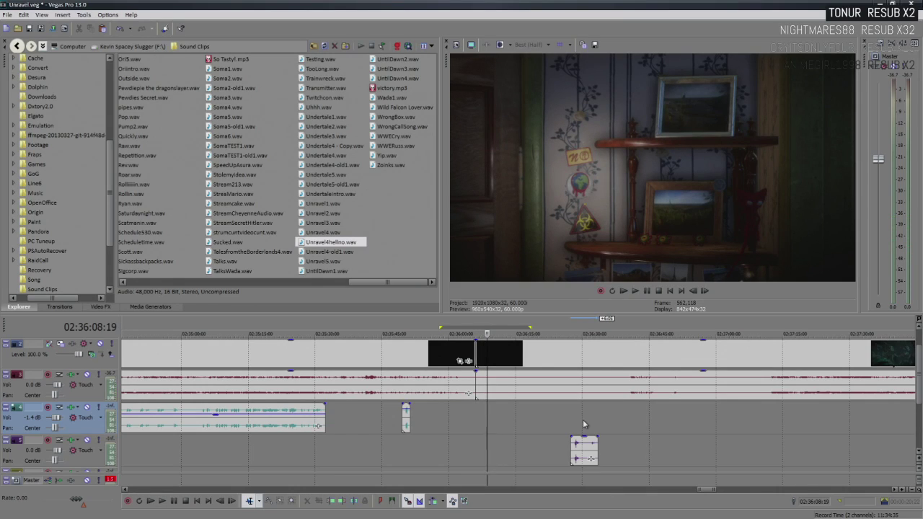
scroll(920, 391, down, 2)
scroll(921, 390, up, 2)
scroll(718, 427, down, 3)
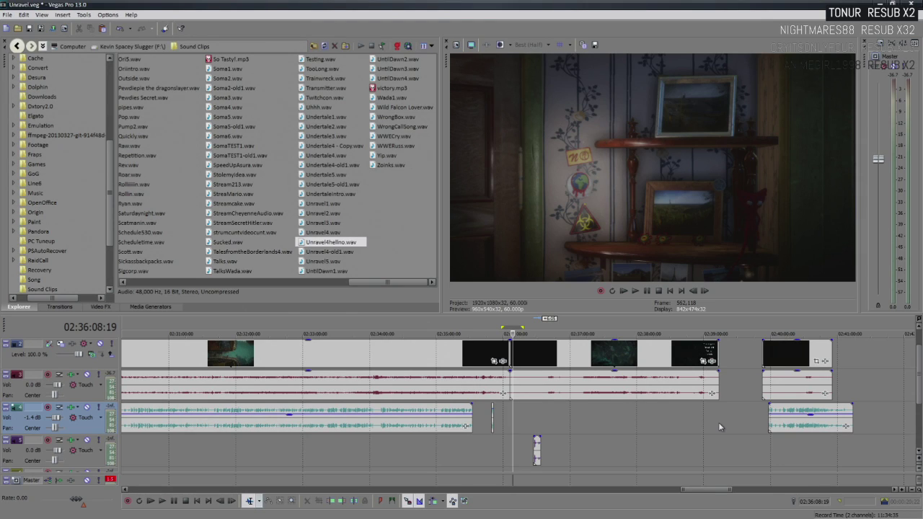
Undo the recent edits until the track 6 audio is restored and the final gameplay clip is back at about 02:40:03
key(ctrl+z)
key(ctrl+z)
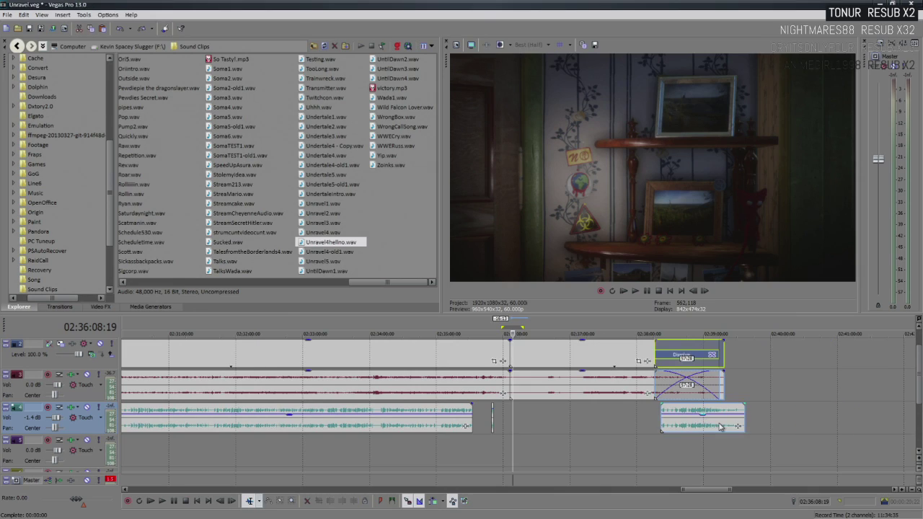
key(ctrl+z)
key(ctrl+z)
key(ctrl+z)
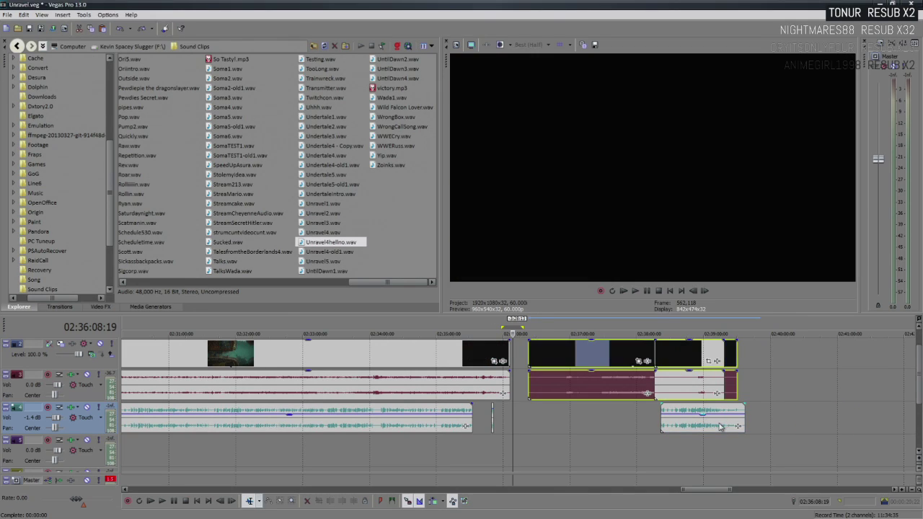
key(ctrl+z)
click(692, 353)
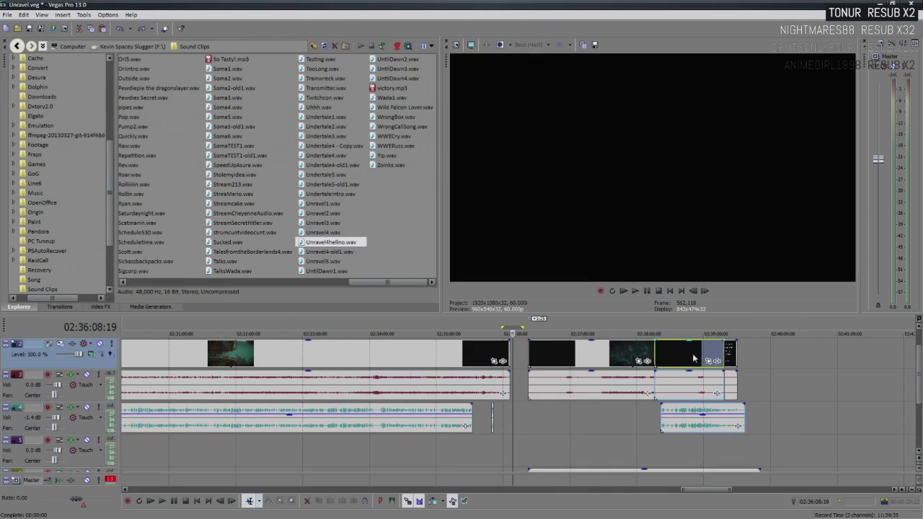
key(ctrl+z)
key(ctrl+z)
key(ctrl+z)
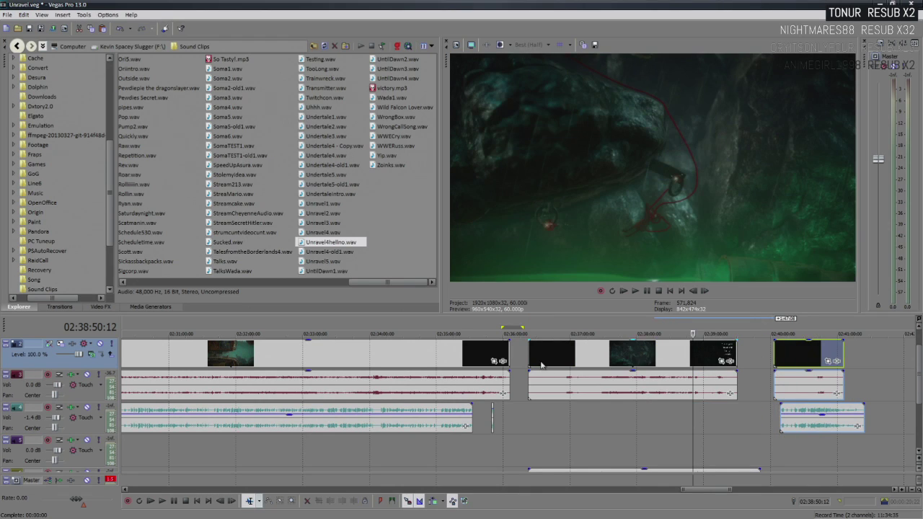
key(ctrl+z)
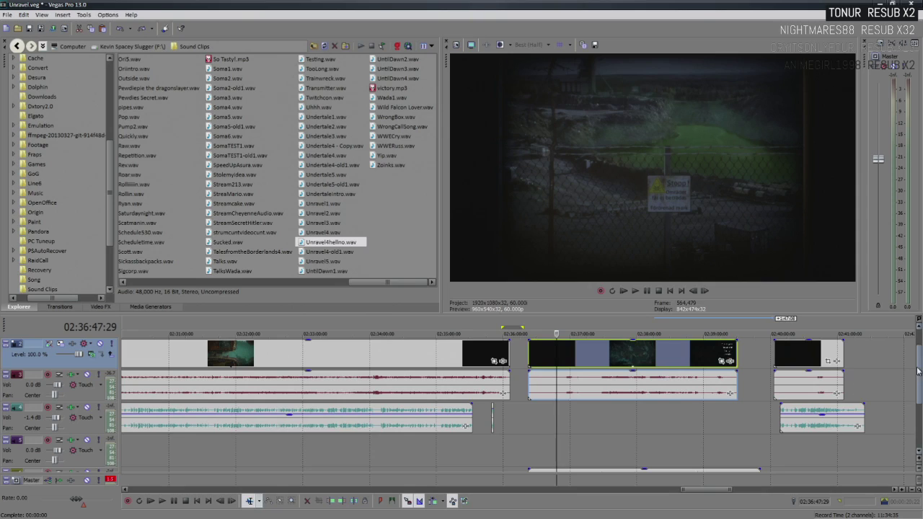
Move the middle gameplay clip with its game audio and track 6 audio back against the cut at about 02:36:06
click(534, 353)
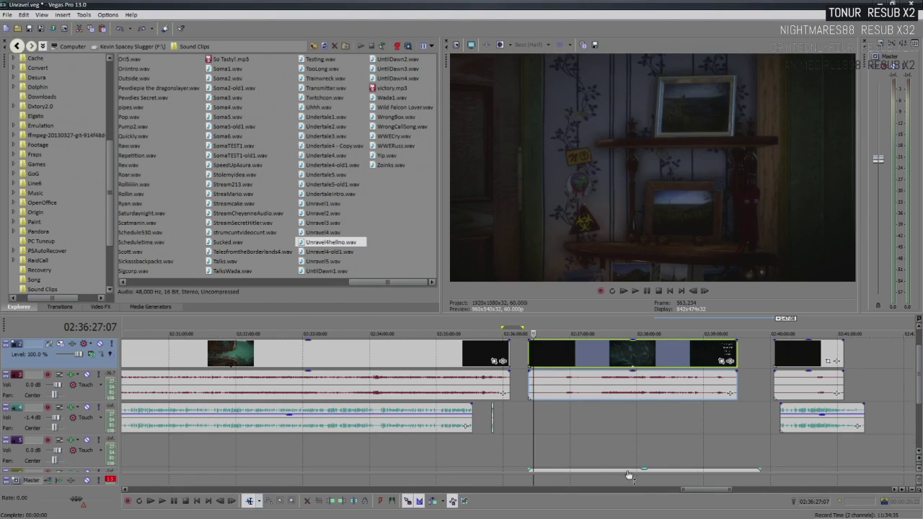
click(627, 470)
click(557, 364)
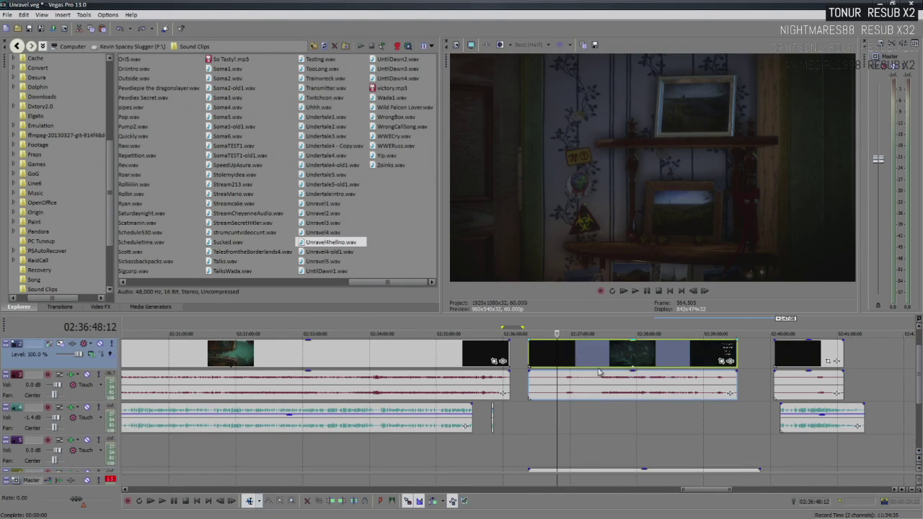
click(728, 470)
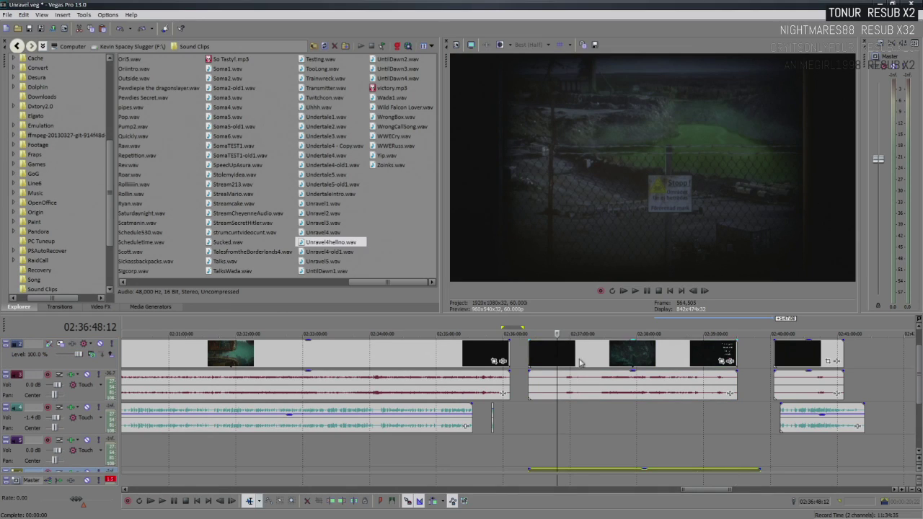
click(555, 360)
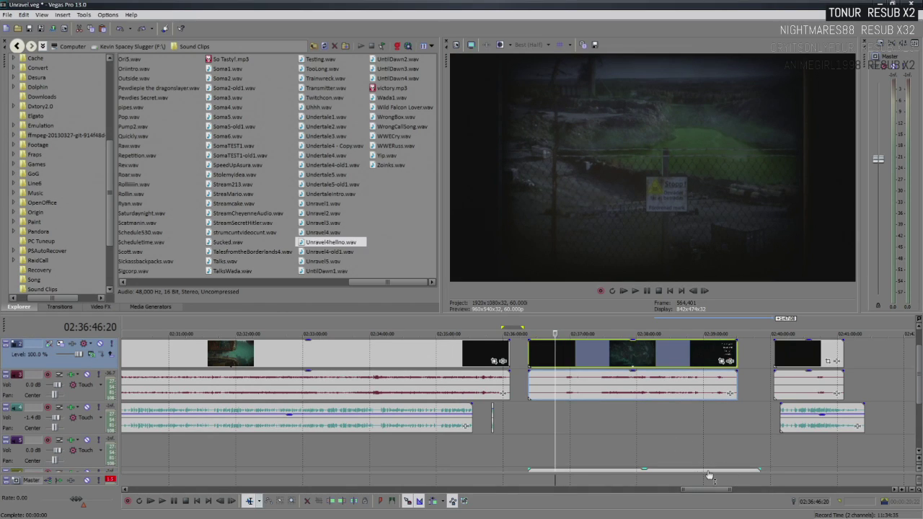
ctrl+click(708, 472)
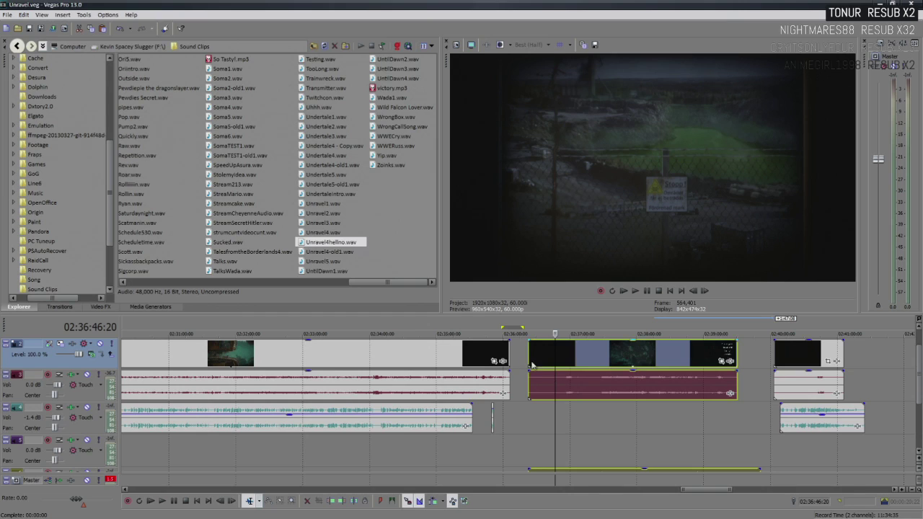
drag(532, 366, 513, 365)
Play the joined gameplay with its track 6 audio from the cut at about 02:36:06
click(524, 367)
scroll(524, 367, up, 5)
key(space)
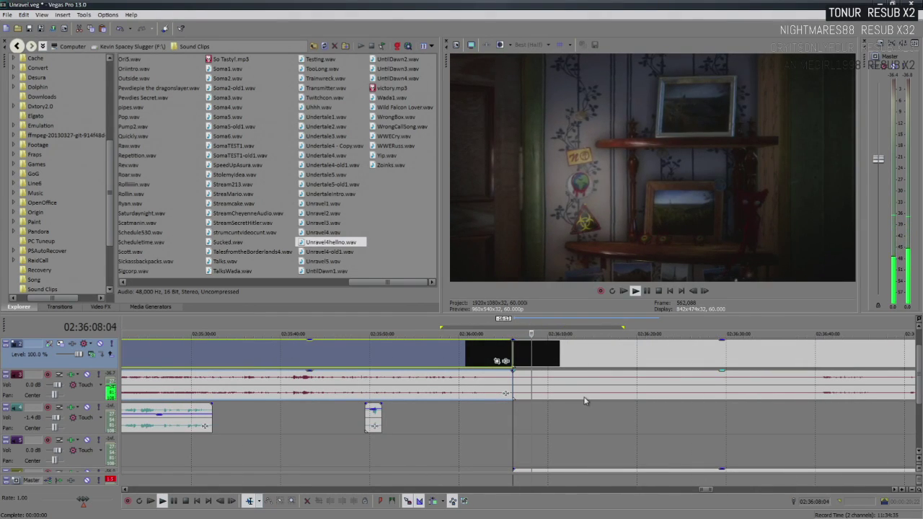
scroll(605, 413, down, 1)
click(604, 417)
scroll(604, 413, down, 2)
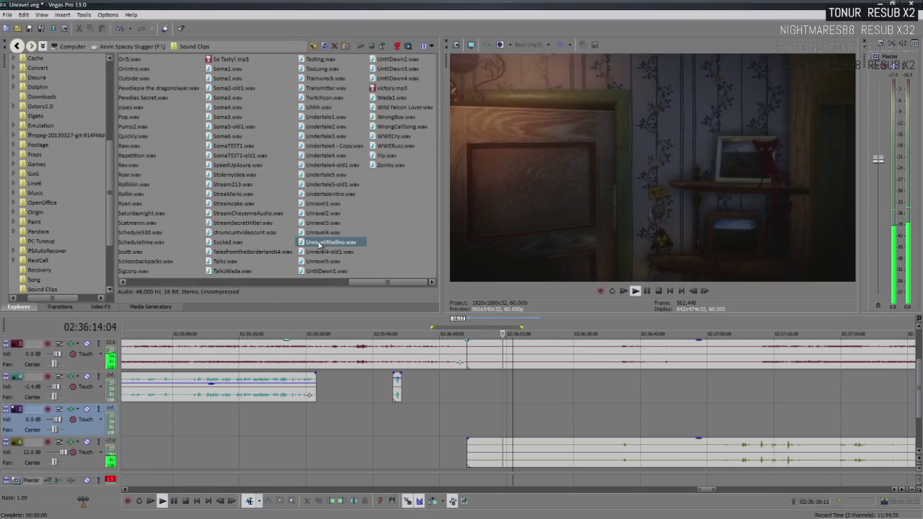
Insert Unravel4hellno.wav on track 5 at about 02:36:18
click(497, 399)
drag(345, 244, 524, 442)
key(space)
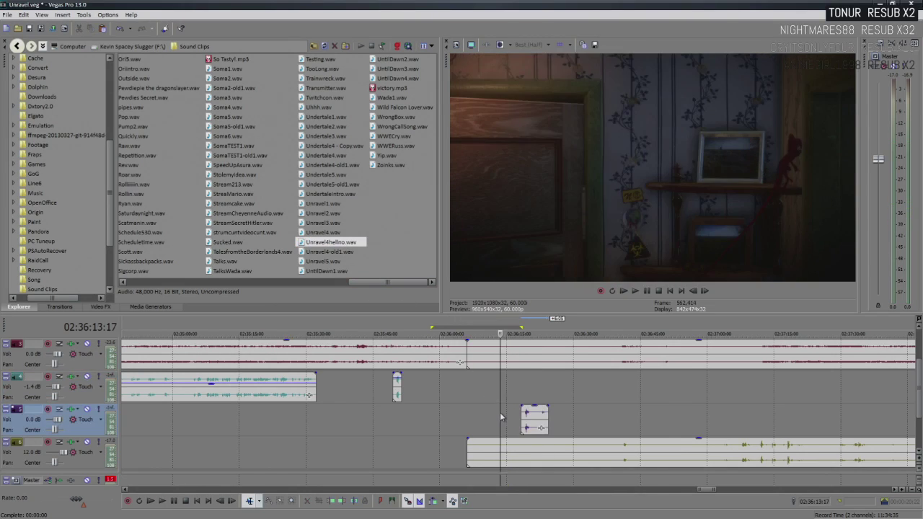
Move the track 5 snippet back so its first sound falls at about 02:36:12:11, and play it against the gameplay
scroll(500, 411, up, 5)
scroll(446, 417, up, 3)
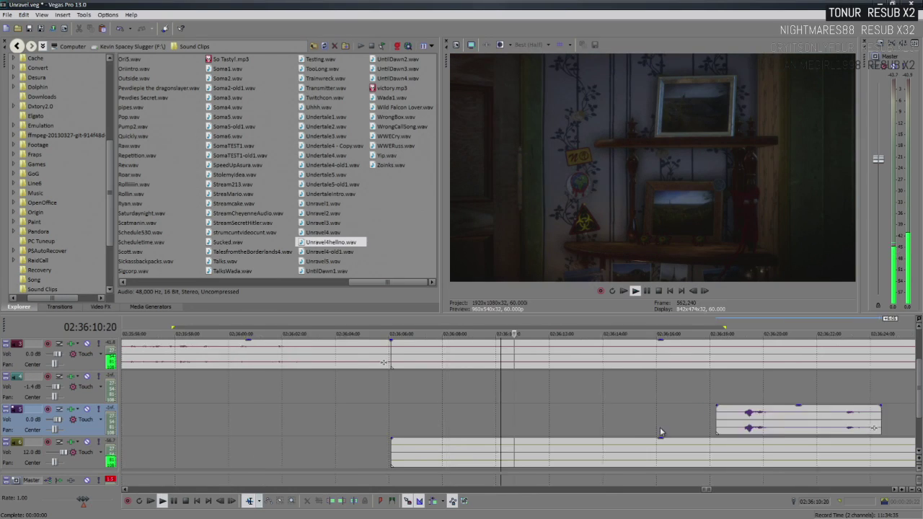
key(Return)
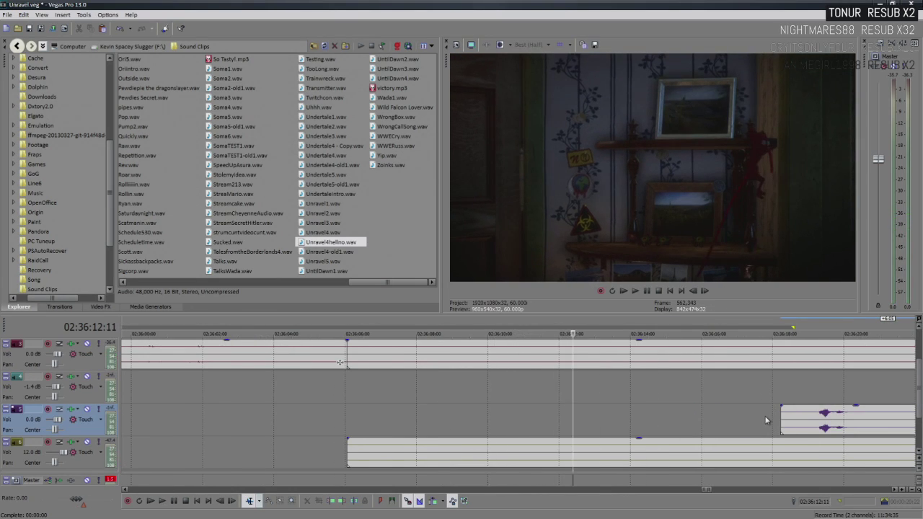
drag(832, 428, 581, 431)
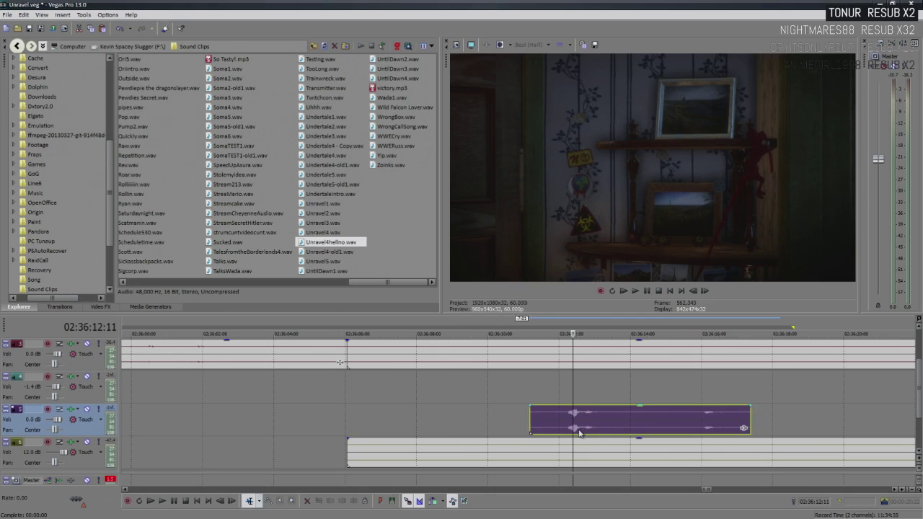
click(528, 413)
key(space)
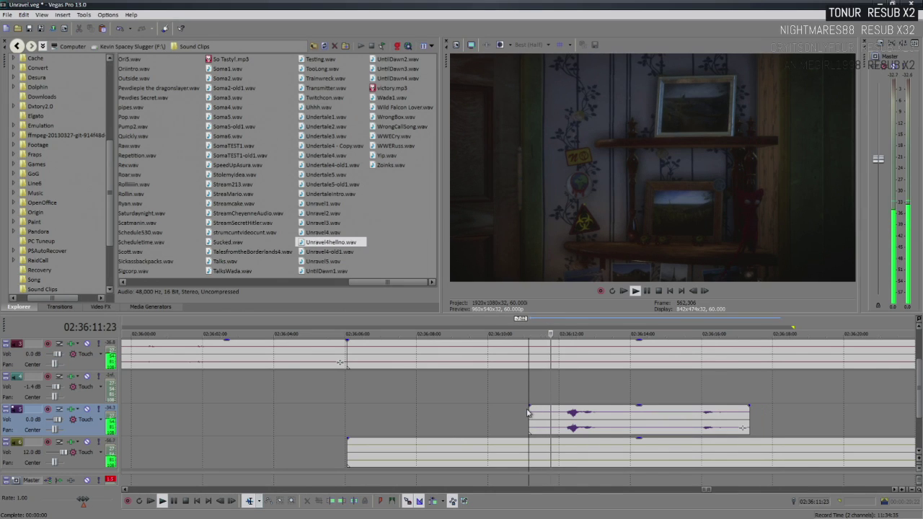
key(space)
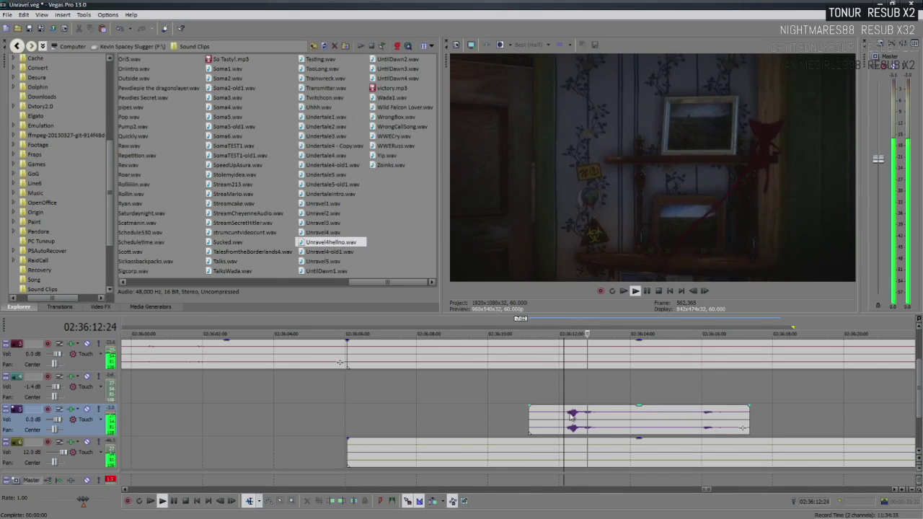
key(Return)
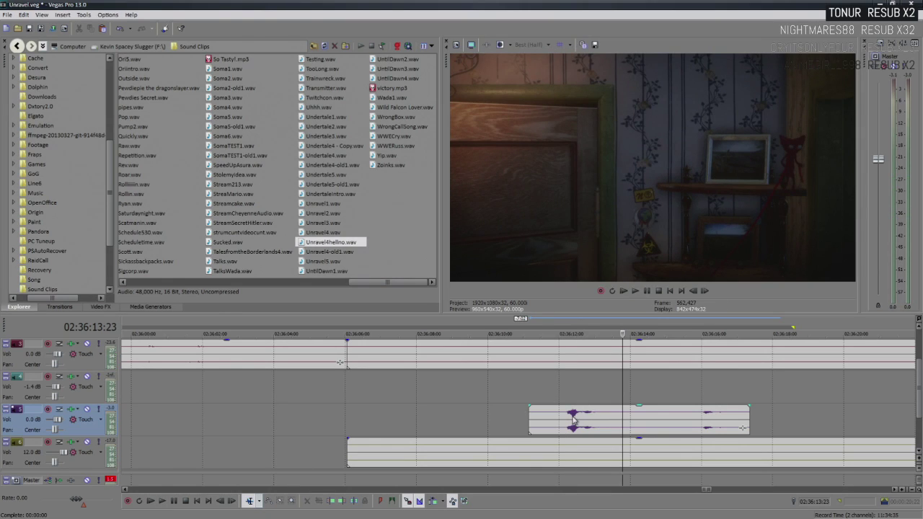
Shift the track 5 snippet 15 frames later and play it back to check its timing
click(567, 421)
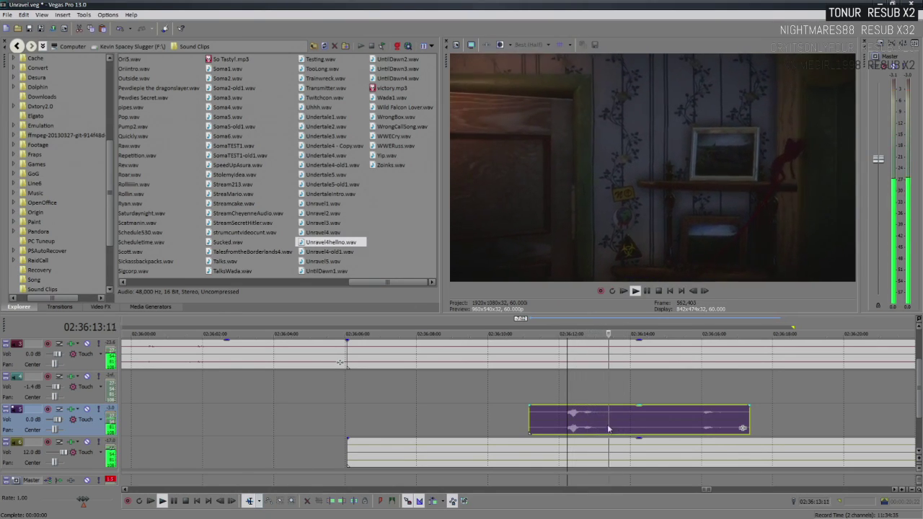
drag(581, 424, 600, 424)
click(579, 420)
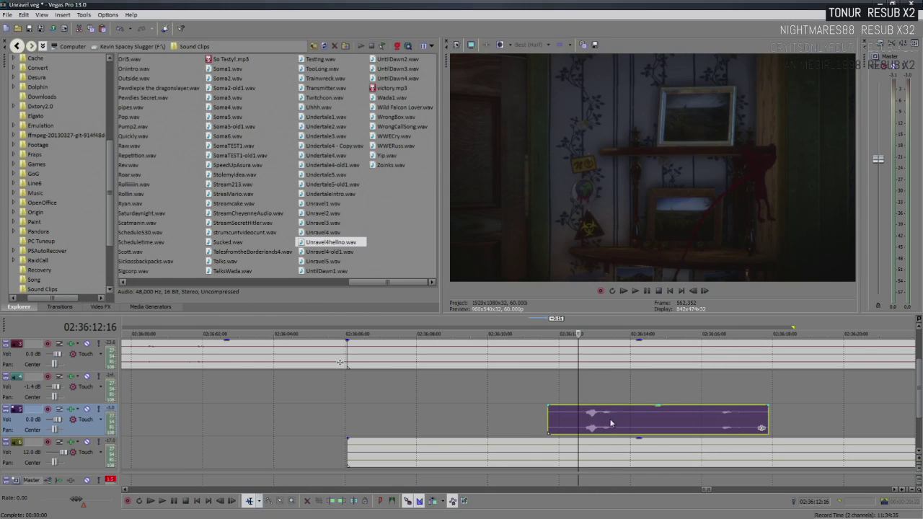
click(559, 423)
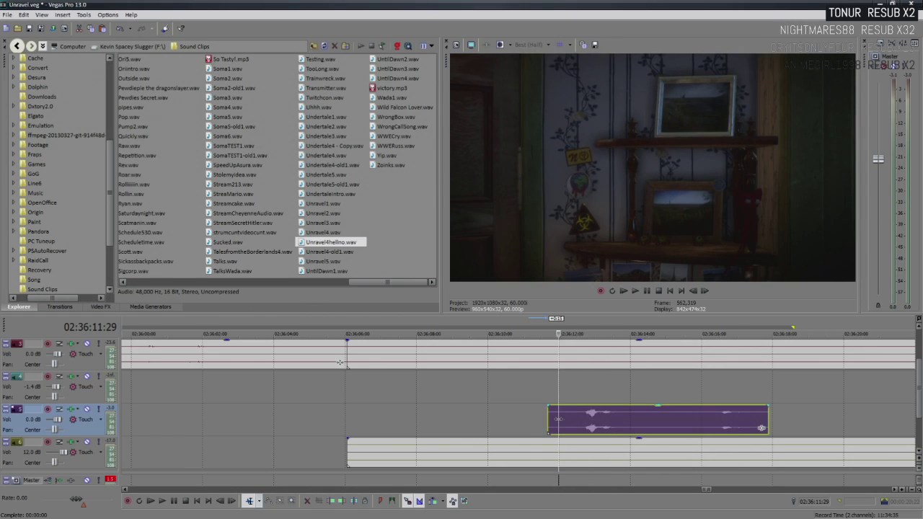
key(space)
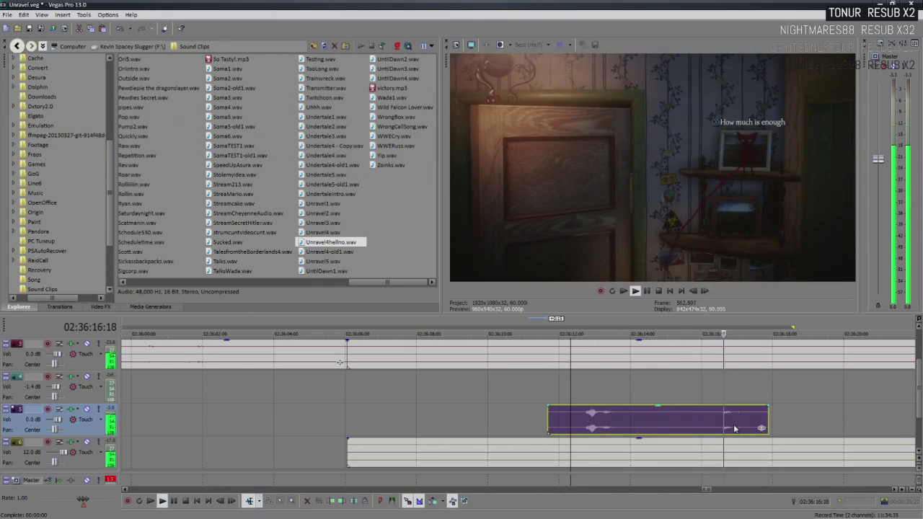
key(Return)
Split the track 5 snippet at about 02:36:14:11 and lower the volume of its first part
click(639, 417)
key(s)
click(634, 419)
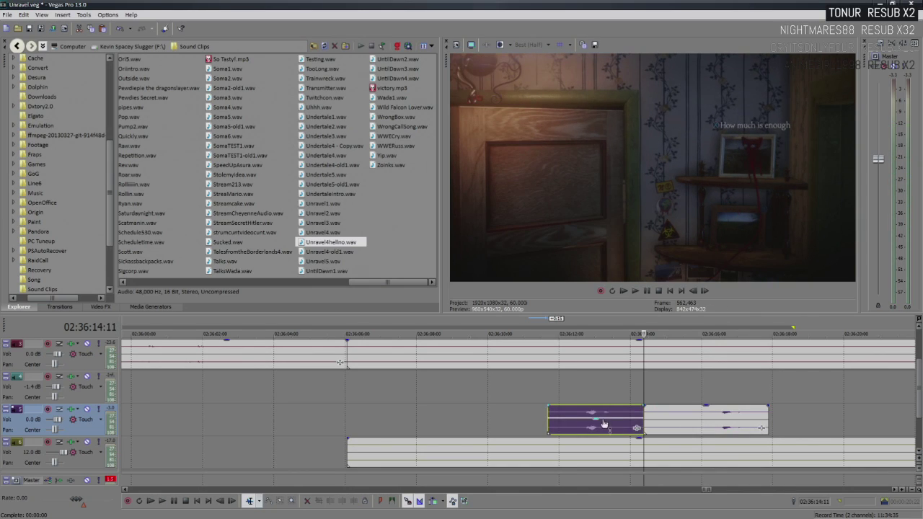
Delete the gameplay clip's audio on track 6
click(518, 413)
scroll(591, 453, down, 3)
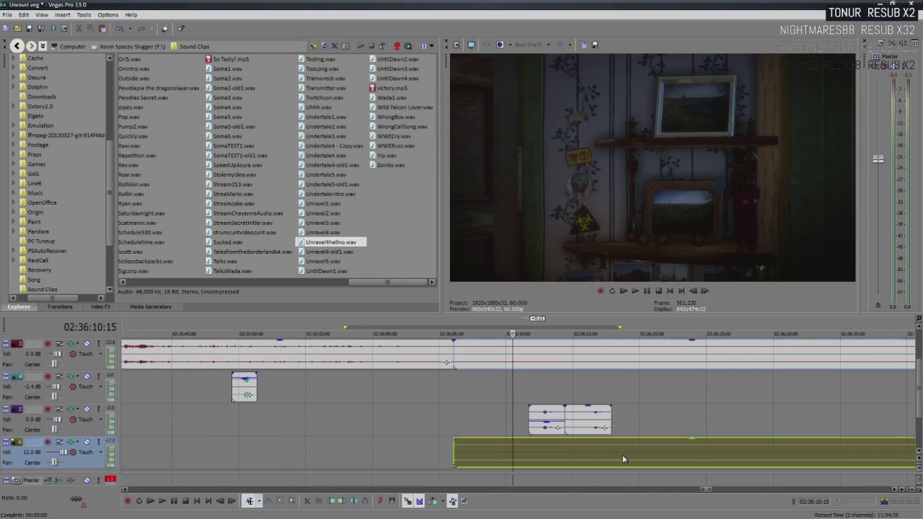
click(622, 454)
key(Delete)
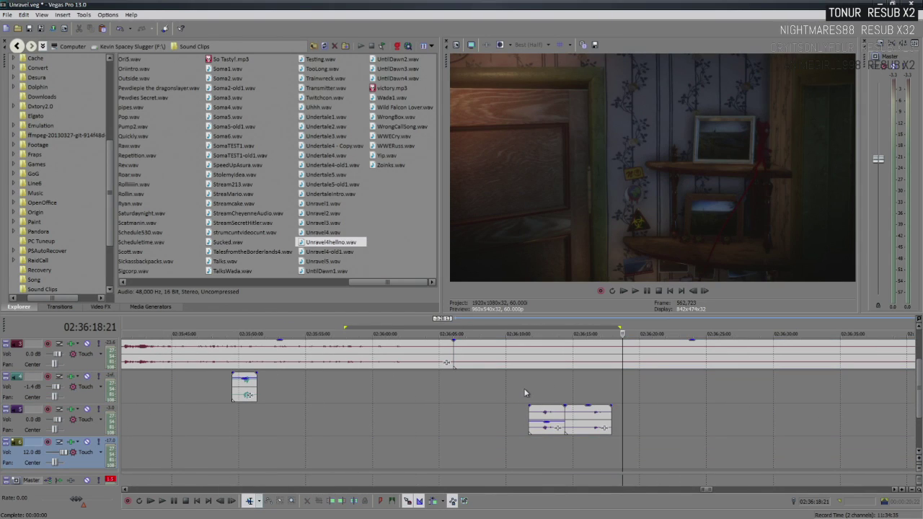
Play the two-part track 5 snippet against the gameplay from about 02:36:11
click(525, 392)
key(space)
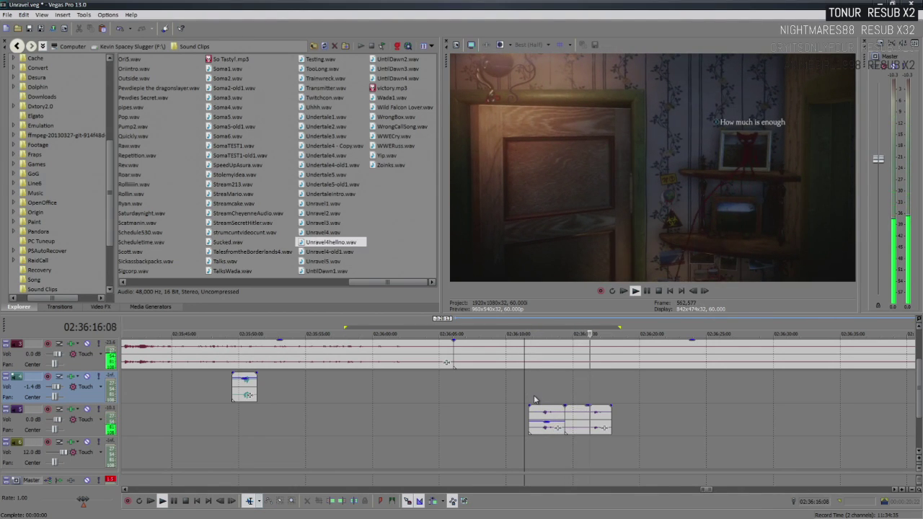
click(595, 410)
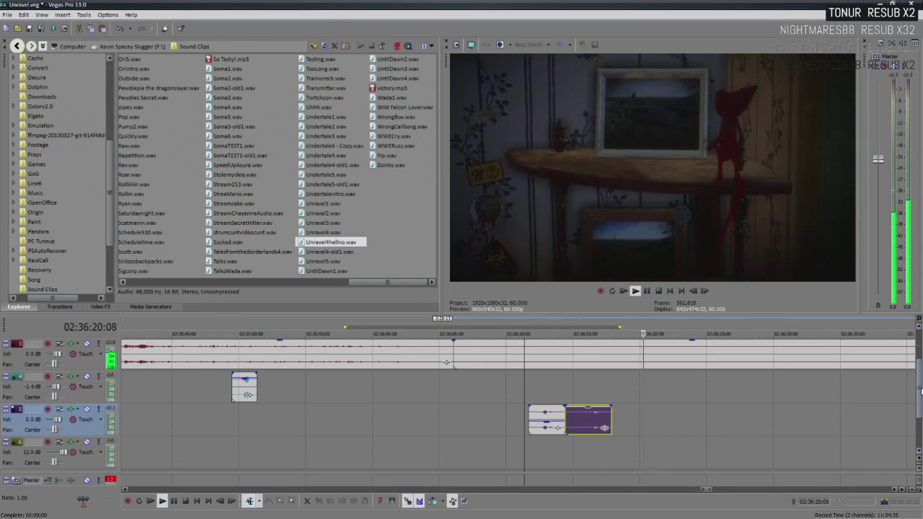
Trim the end of the last gameplay clip, together with its track 3 audio, back to about 02:37:03
scroll(919, 388, up, 1)
scroll(676, 409, down, 4)
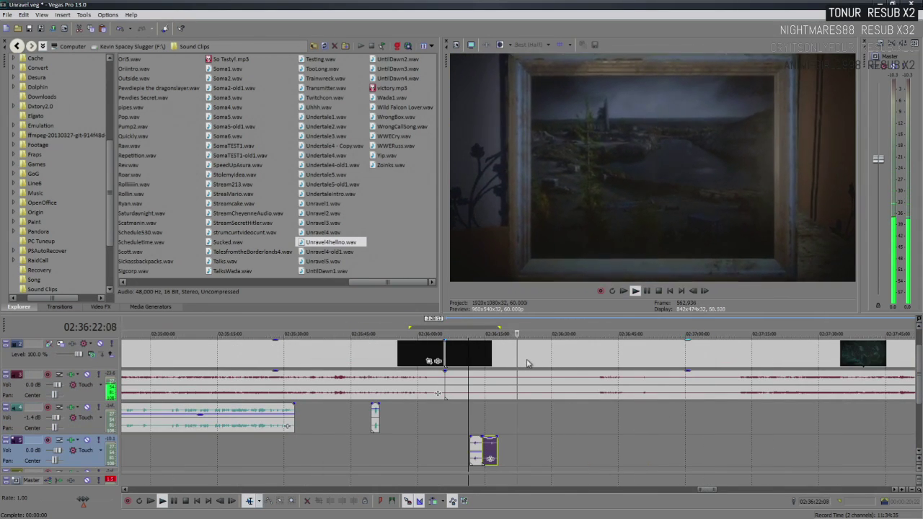
click(545, 356)
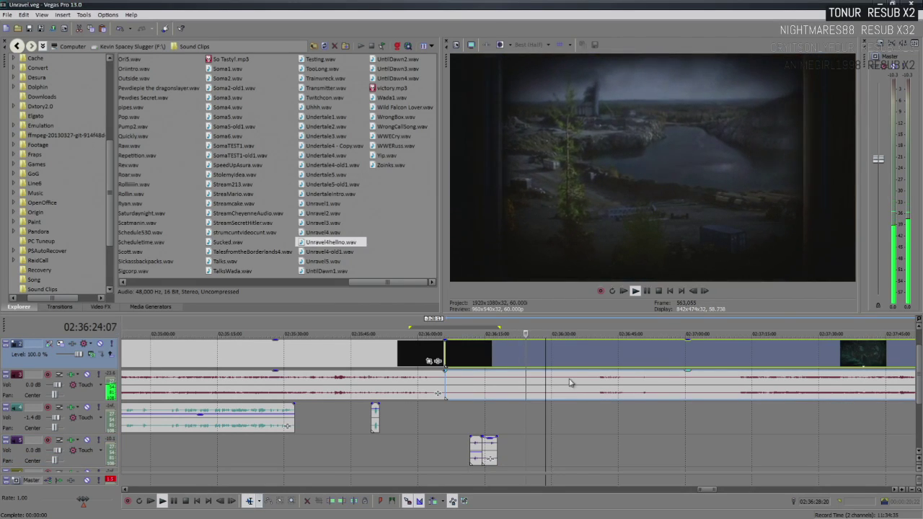
scroll(627, 383, down, 4)
scroll(648, 365, up, 2)
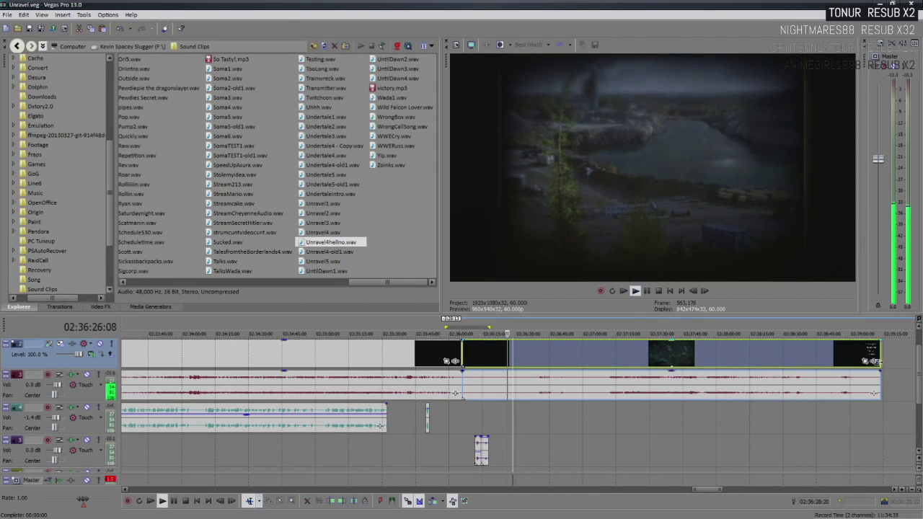
drag(873, 358, 542, 358)
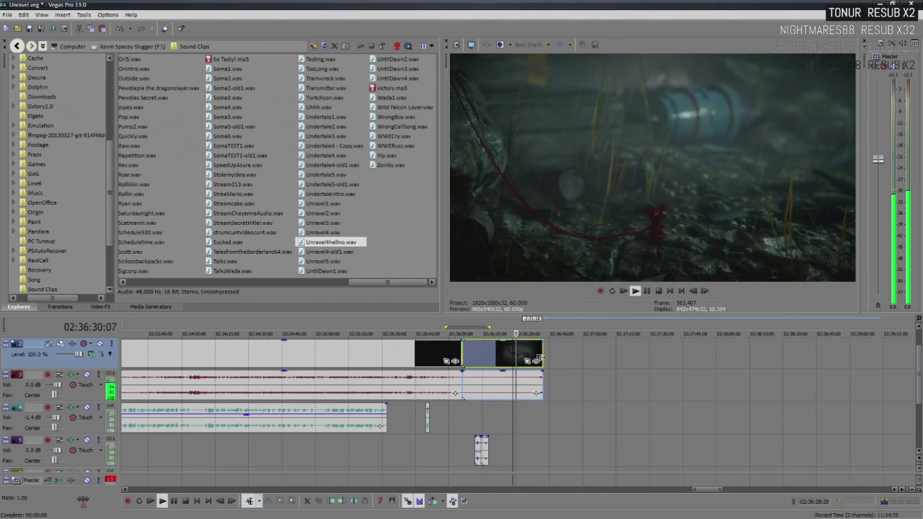
scroll(525, 356, up, 4)
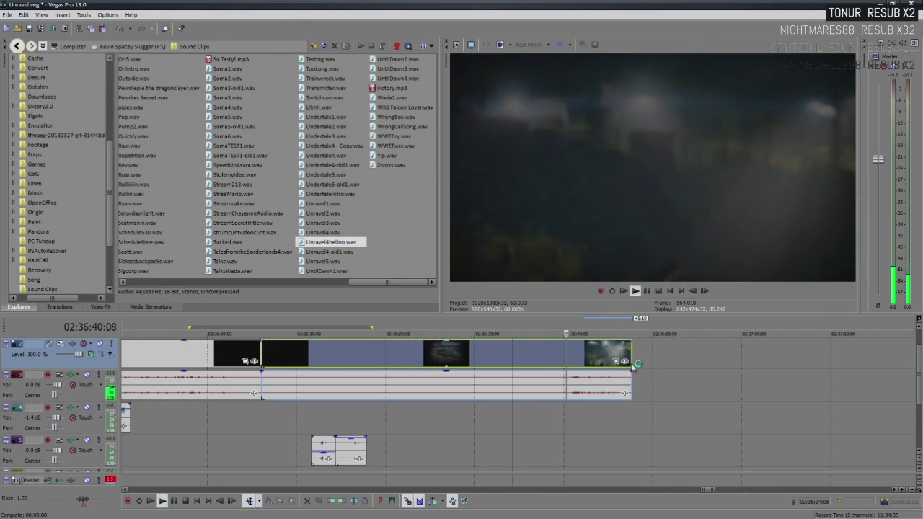
drag(631, 360, 657, 361)
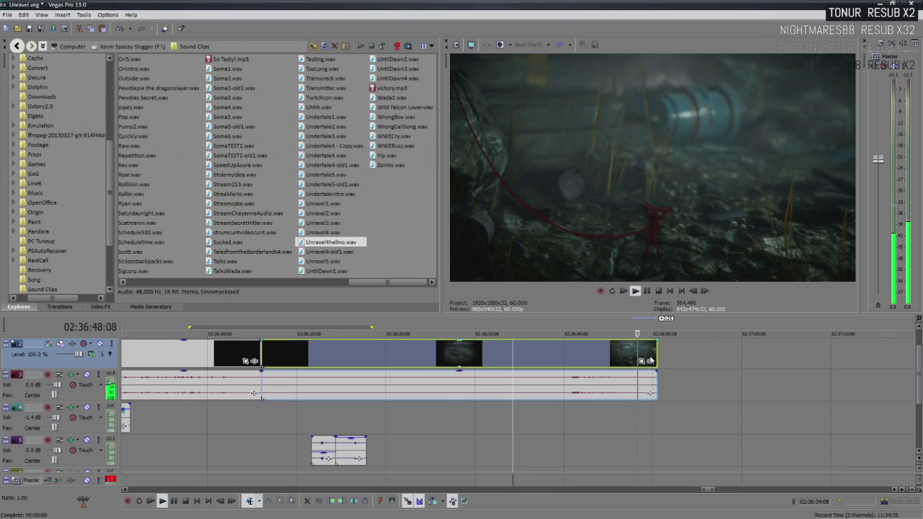
click(652, 360)
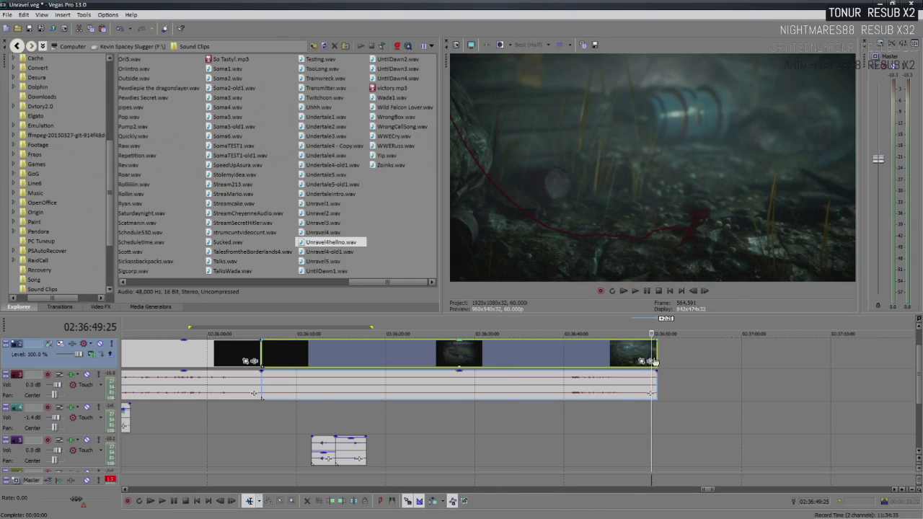
drag(655, 360, 697, 360)
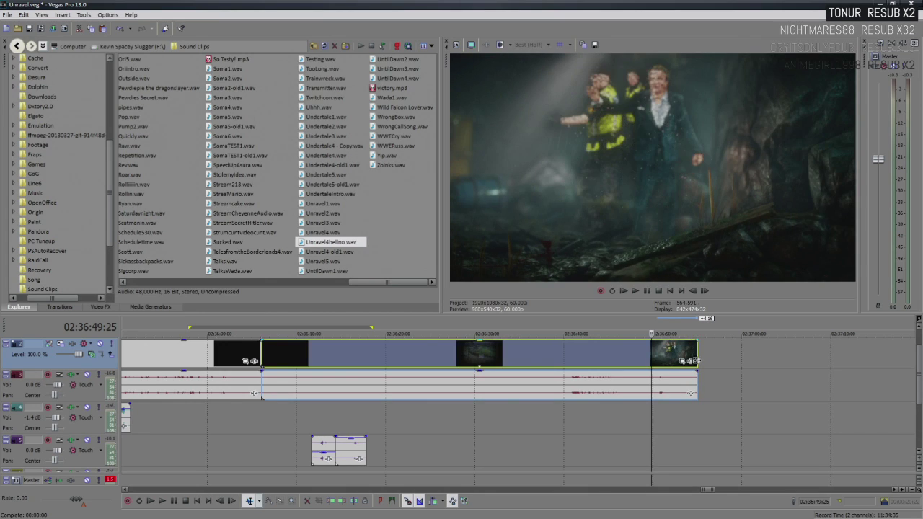
drag(697, 360, 774, 369)
Play the trimmed clip from about 02:36:43 and place the cursor at 02:36:40:13 on its track 3 audio
click(590, 357)
key(space)
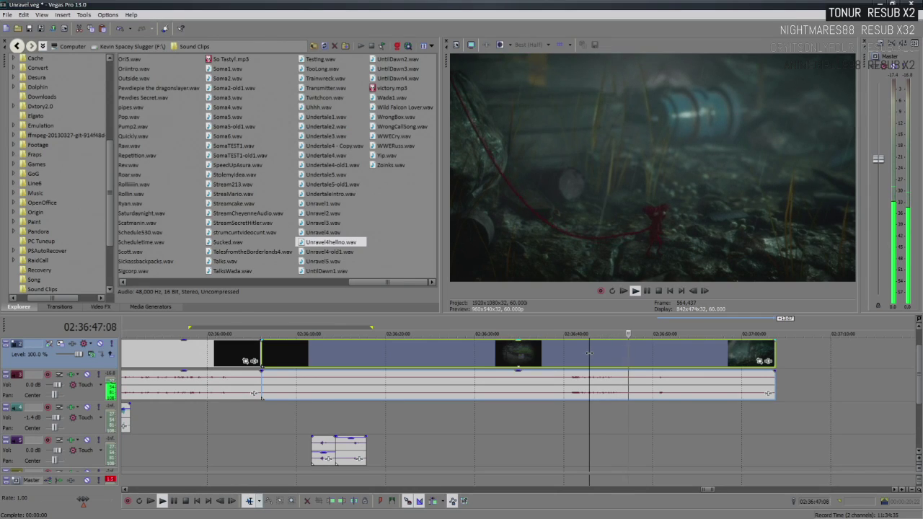
key(Return)
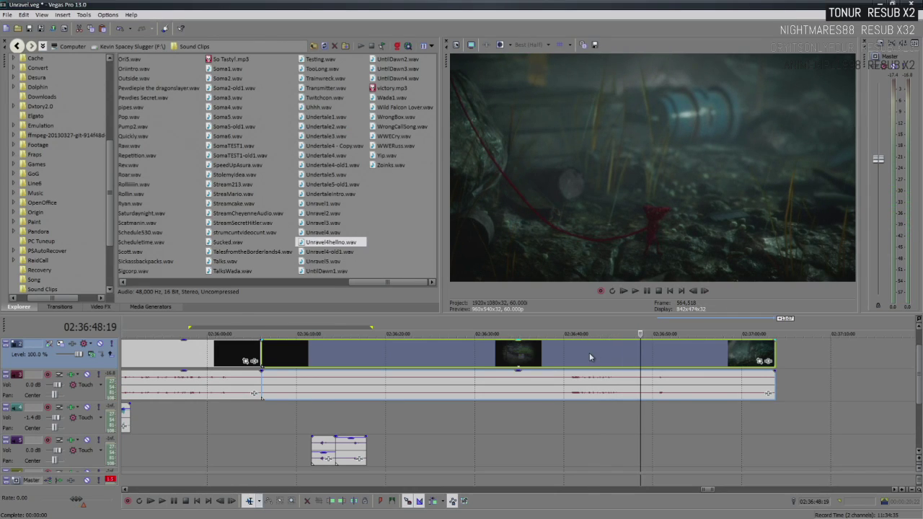
click(567, 386)
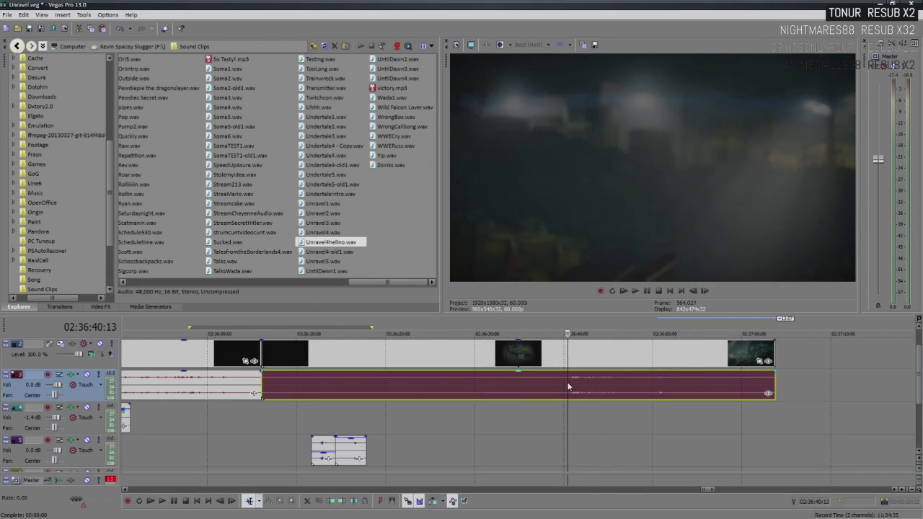